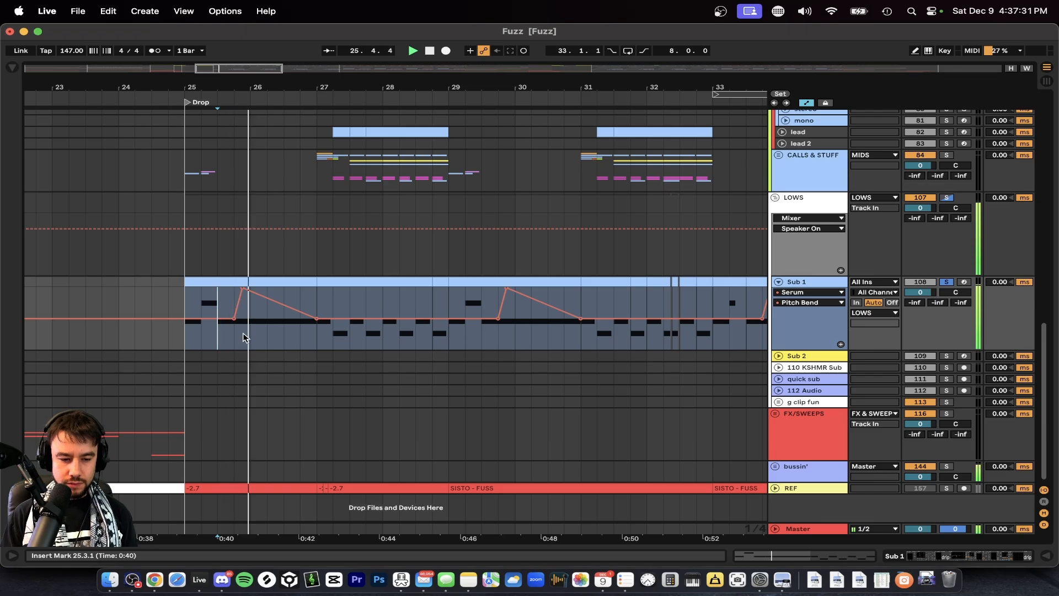
Solo the FAST BOIS group and play the drop from its first stereo clip.
scroll(259, 340, down, 3)
scroll(260, 345, up, 6)
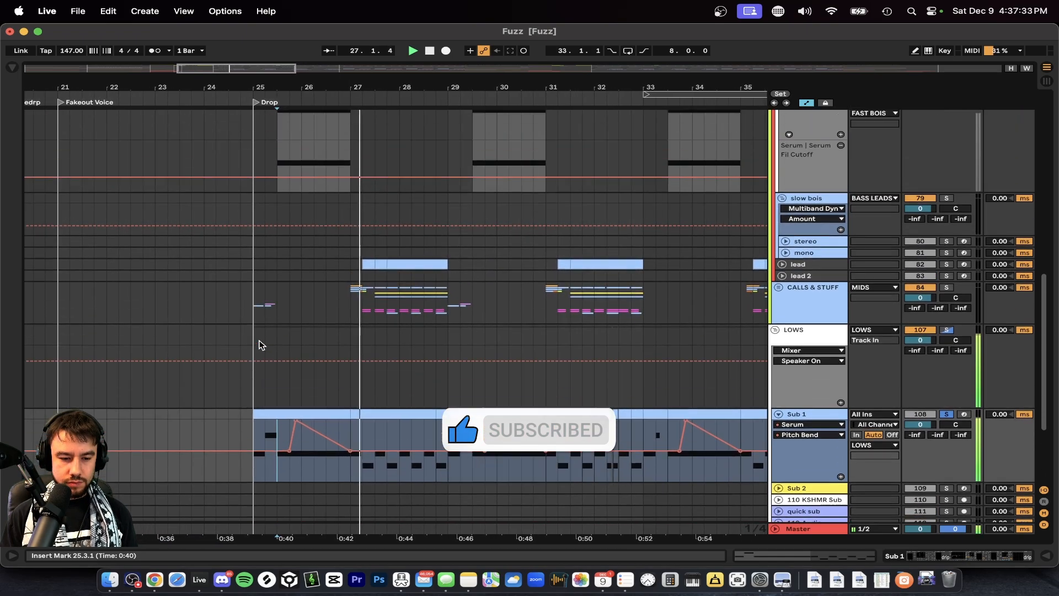
scroll(608, 372, up, 4)
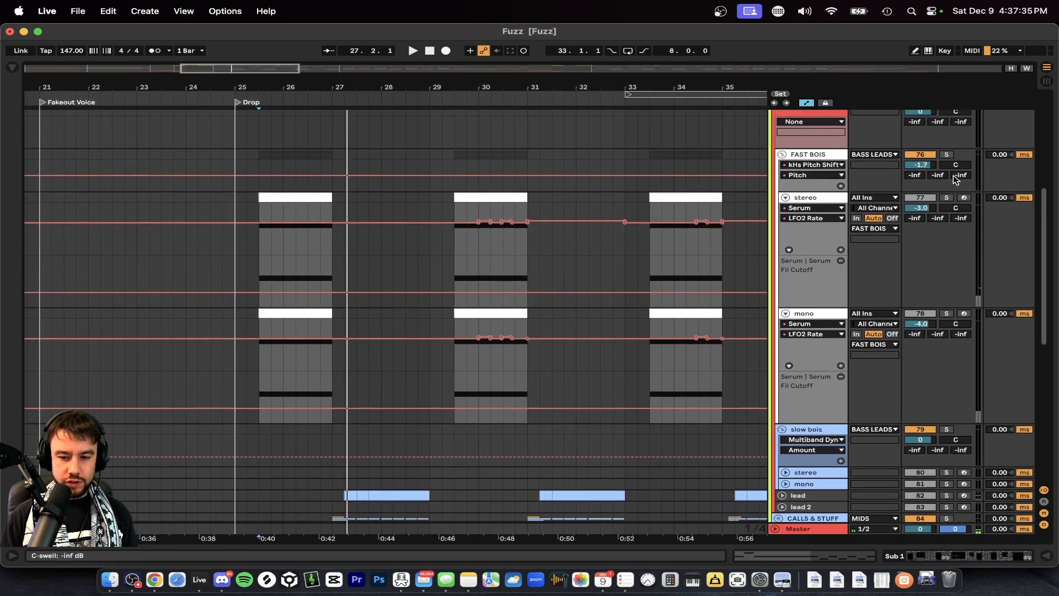
click(946, 155)
click(272, 198)
key(space)
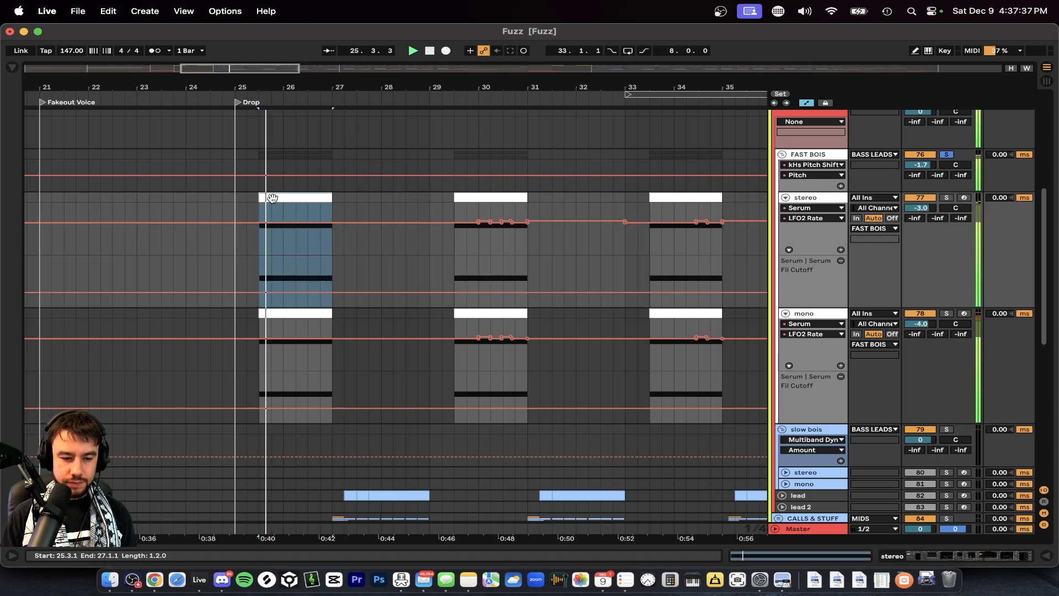
key(plus)
key(plus)
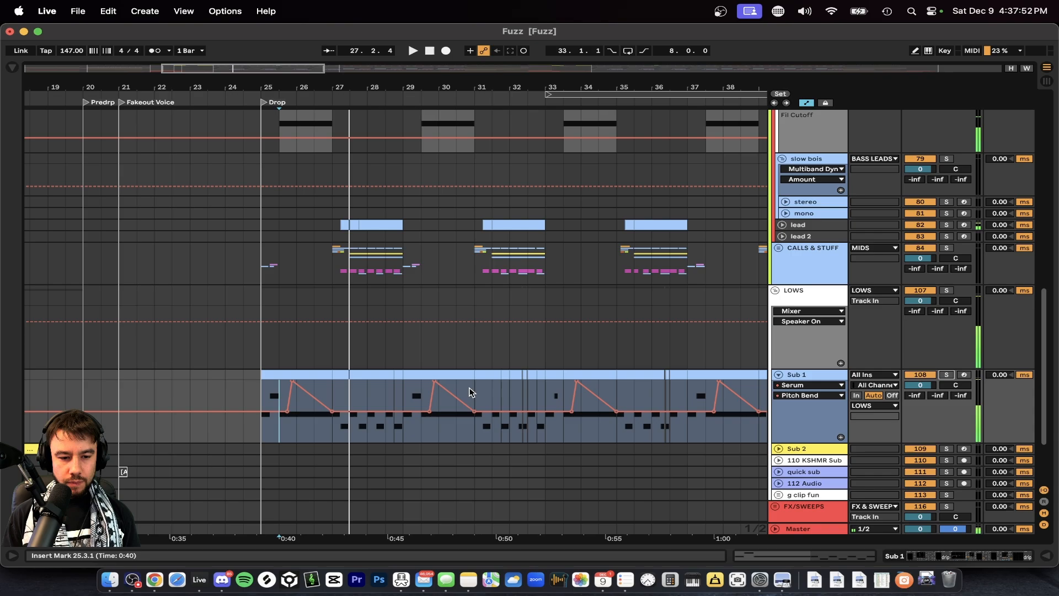
scroll(369, 326, up, 5)
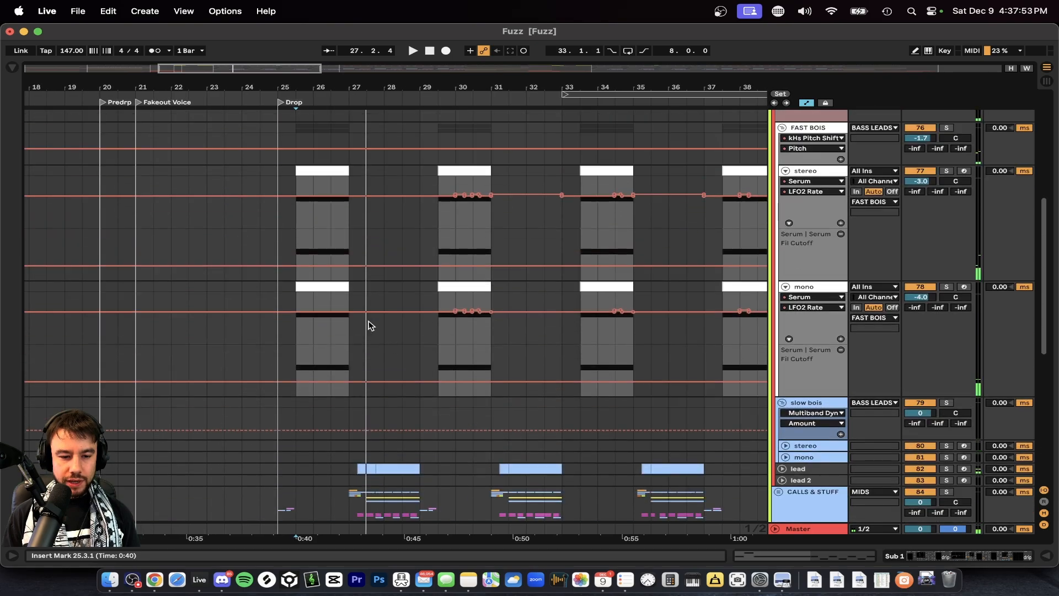
Solo the mono track inside FAST BOIS and listen to its first clip in the drop.
scroll(366, 324, up, 3)
scroll(342, 309, up, 2)
scroll(342, 309, down, 1)
scroll(760, 300, down, 3)
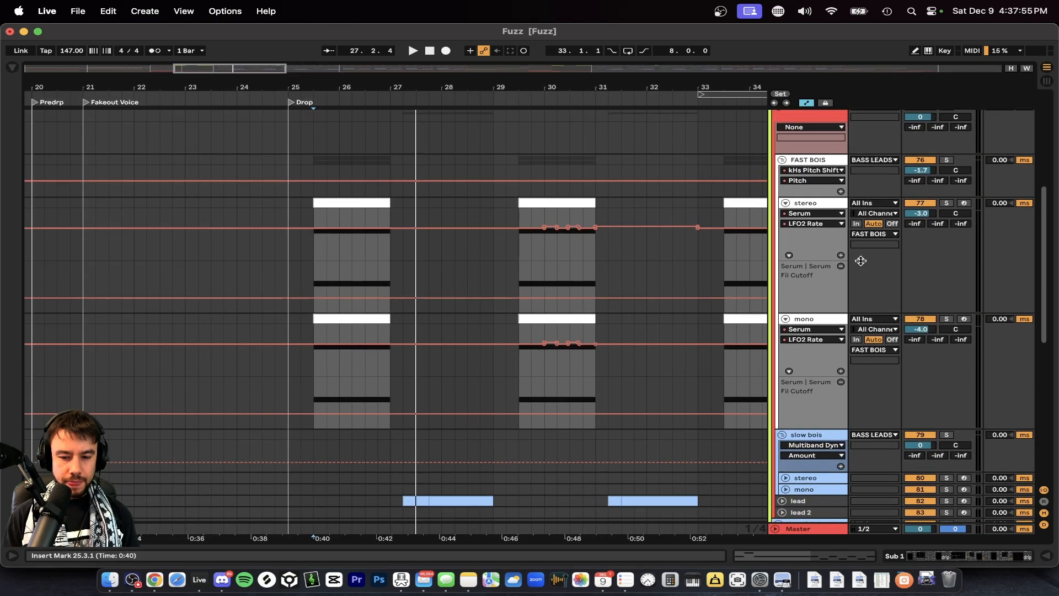
click(947, 203)
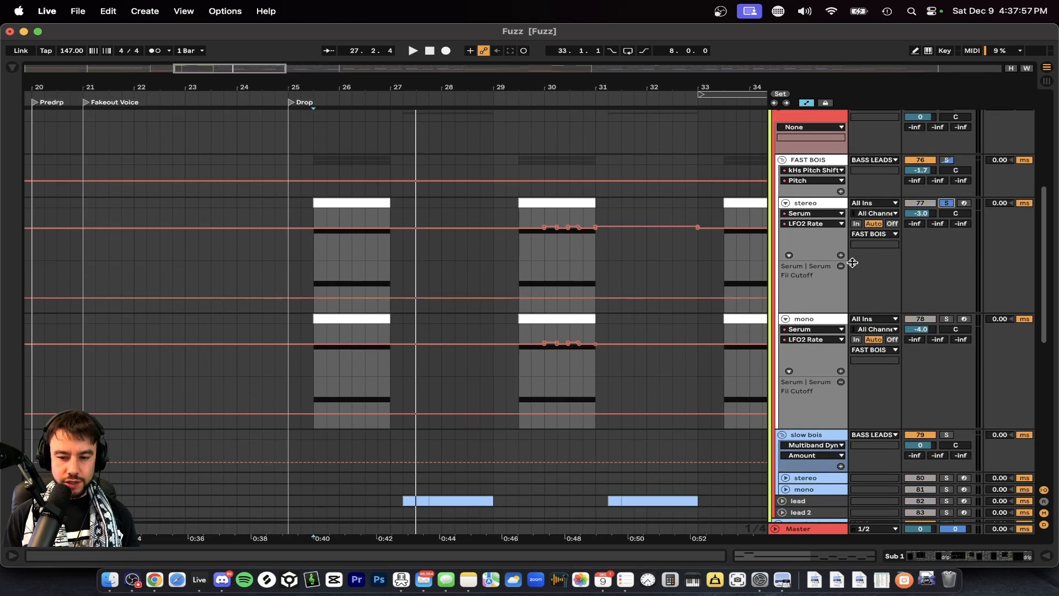
click(946, 319)
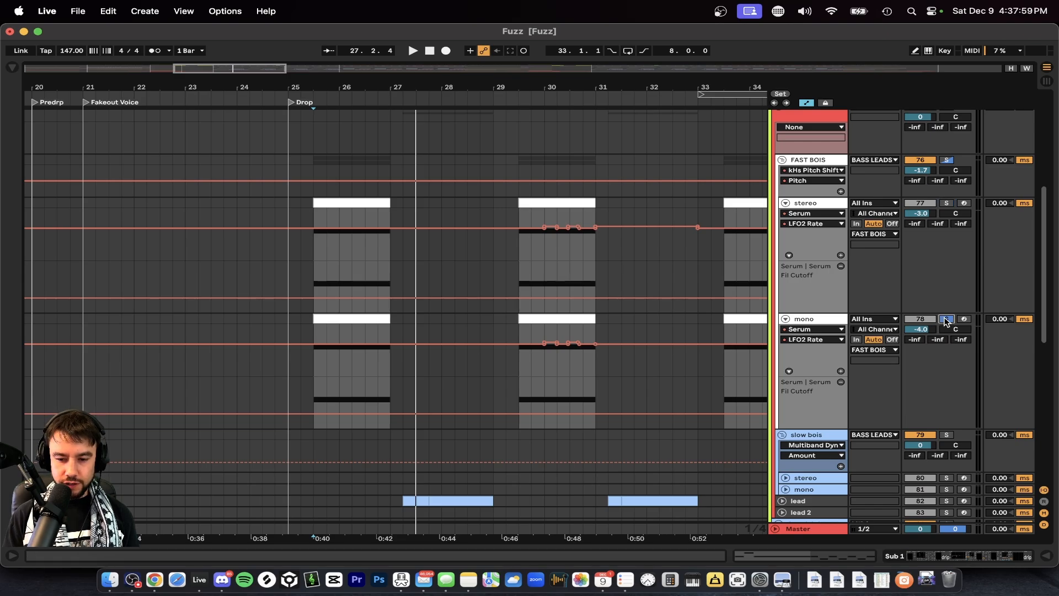
click(347, 318)
key(space)
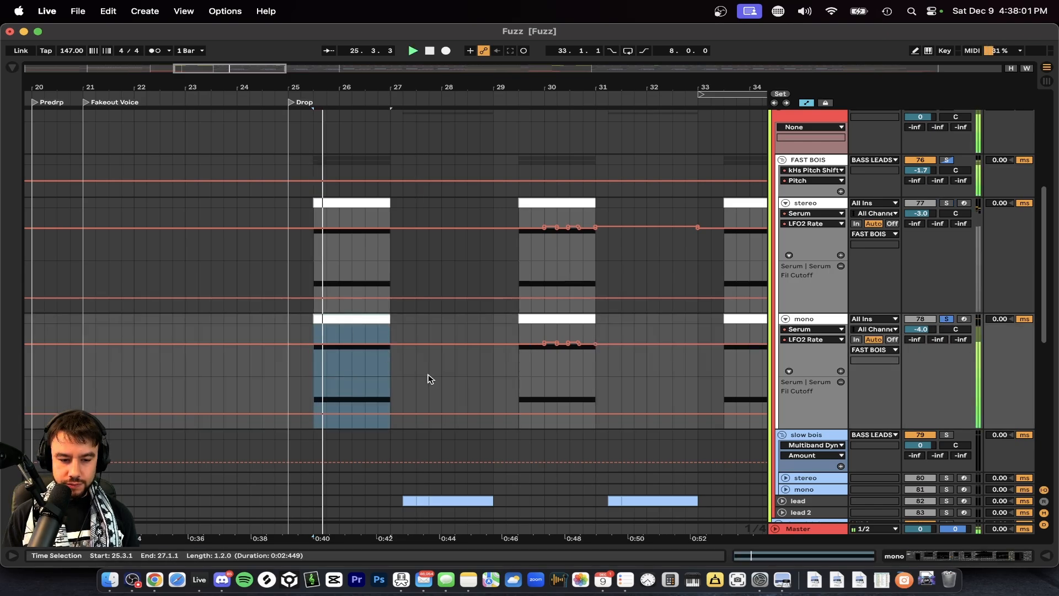
Solo the stereo track in FAST BOIS instead and play its first clip in the drop.
click(948, 203)
click(338, 196)
click(338, 203)
key(space)
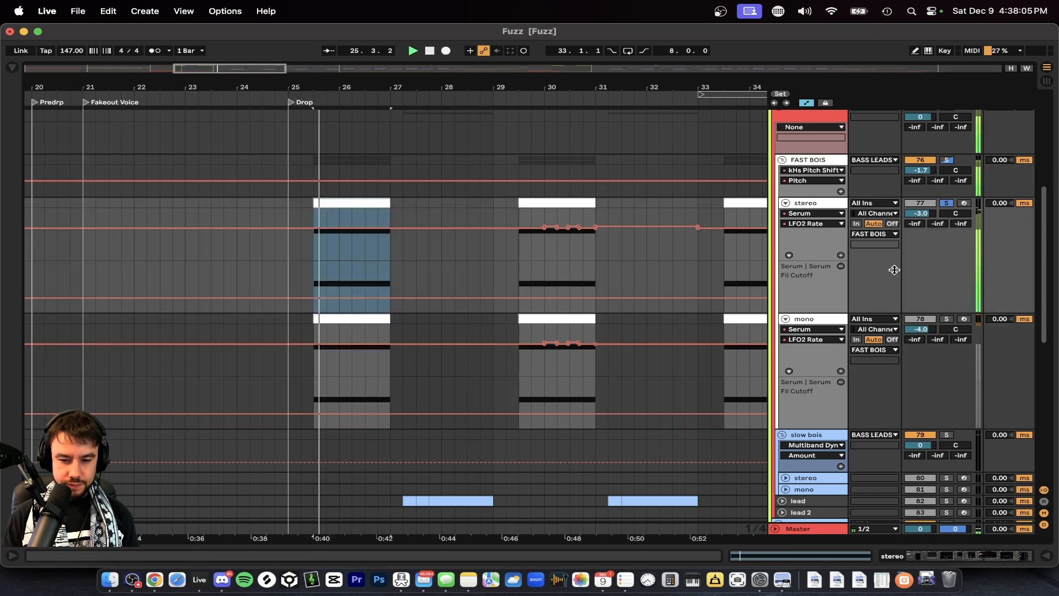
Look through the device chain of the FAST BOIS stereo track up to DRIP - TT, and hide the device view.
double_click(800, 203)
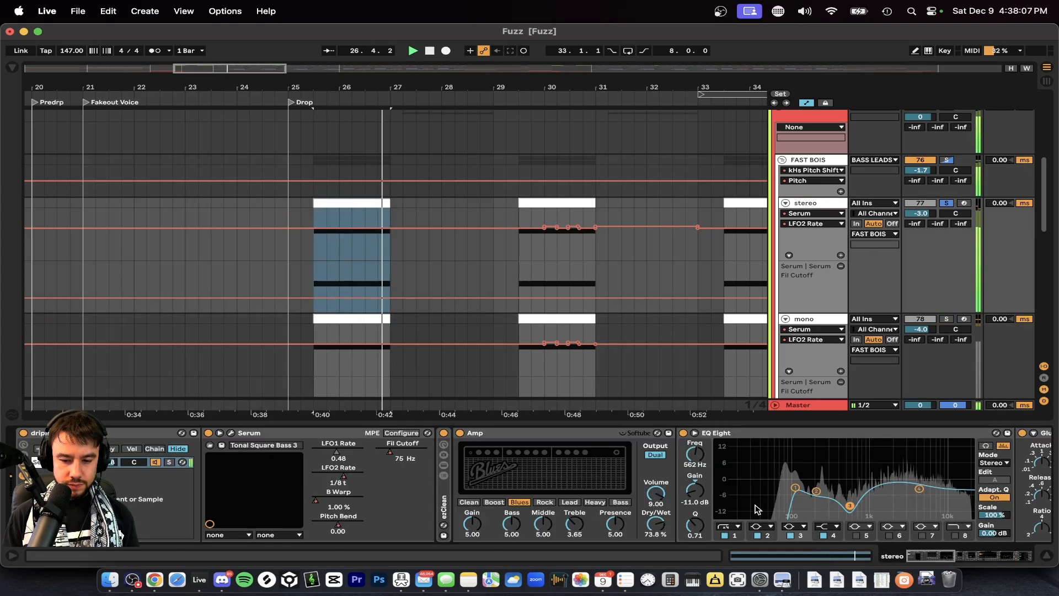
scroll(756, 509, right, 15)
scroll(757, 509, right, 10)
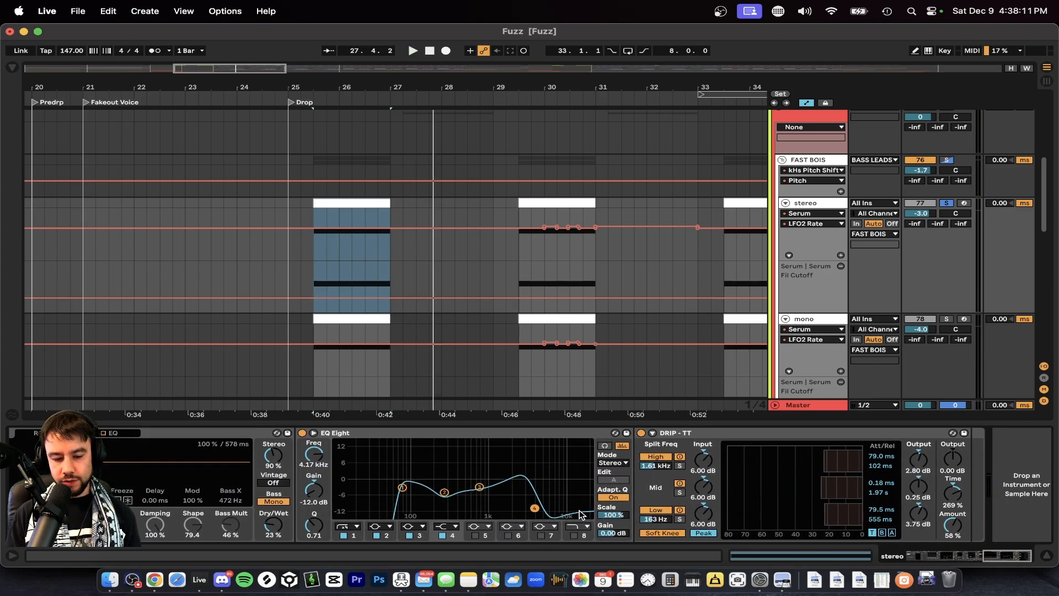
click(608, 424)
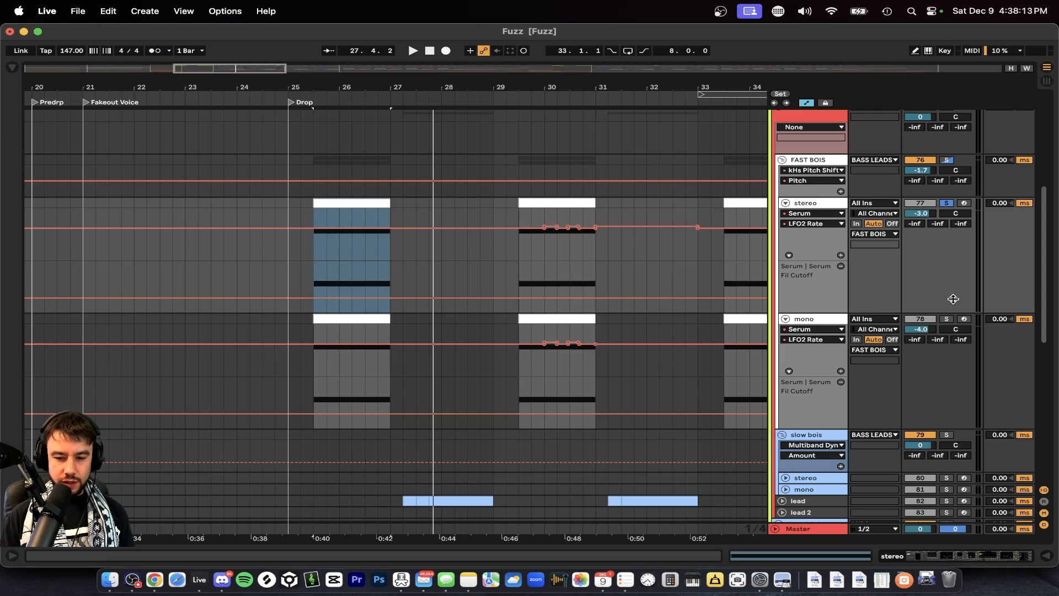
Add the mono track to the solo and play both FAST BOIS layers together from the first clip.
super+click(948, 319)
click(337, 319)
key(space)
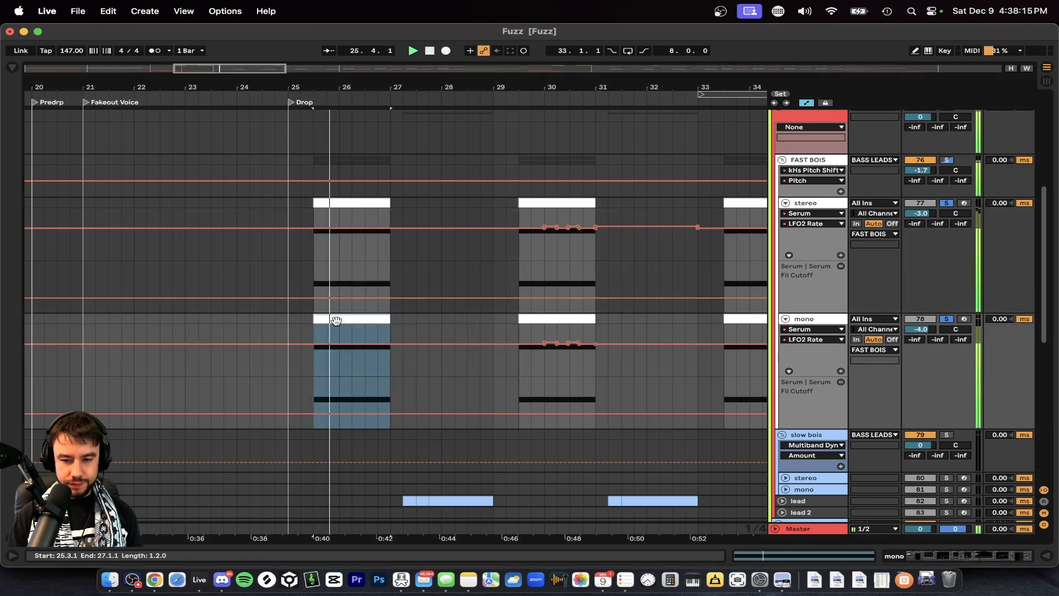
Open the FAST BOIS group's device chain and examine its EQ curve and the FletcherMunsonCurve's Scale setting.
click(815, 160)
double_click(814, 160)
scroll(888, 297, down, 1)
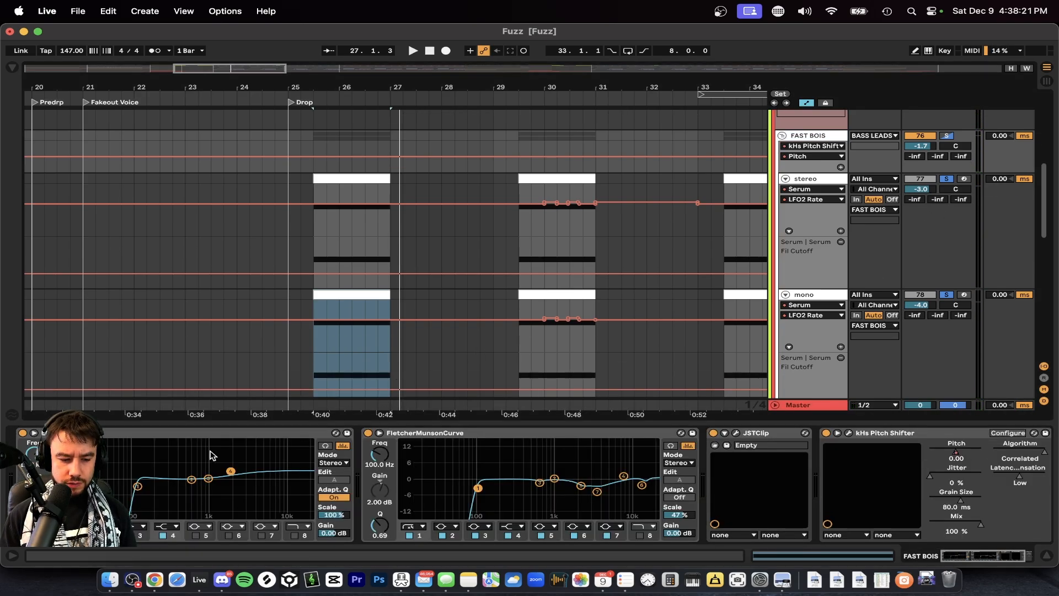
click(197, 439)
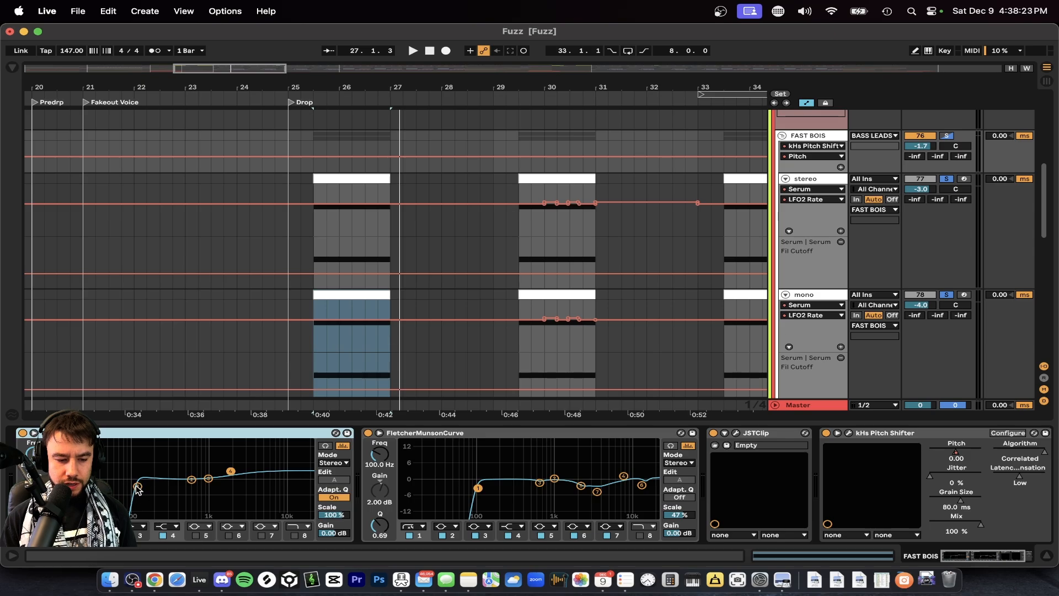
click(230, 472)
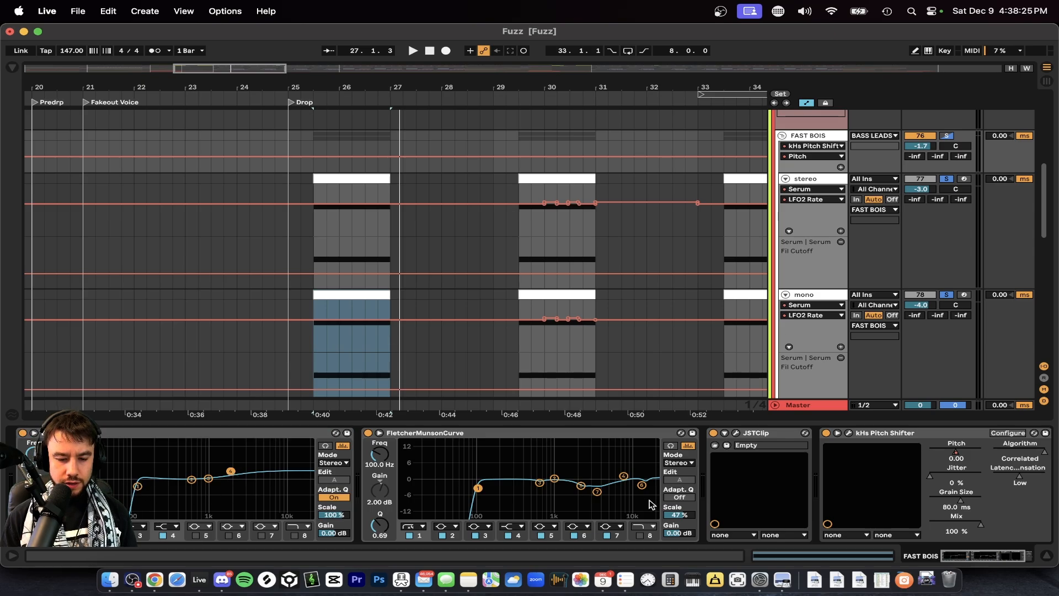
click(681, 516)
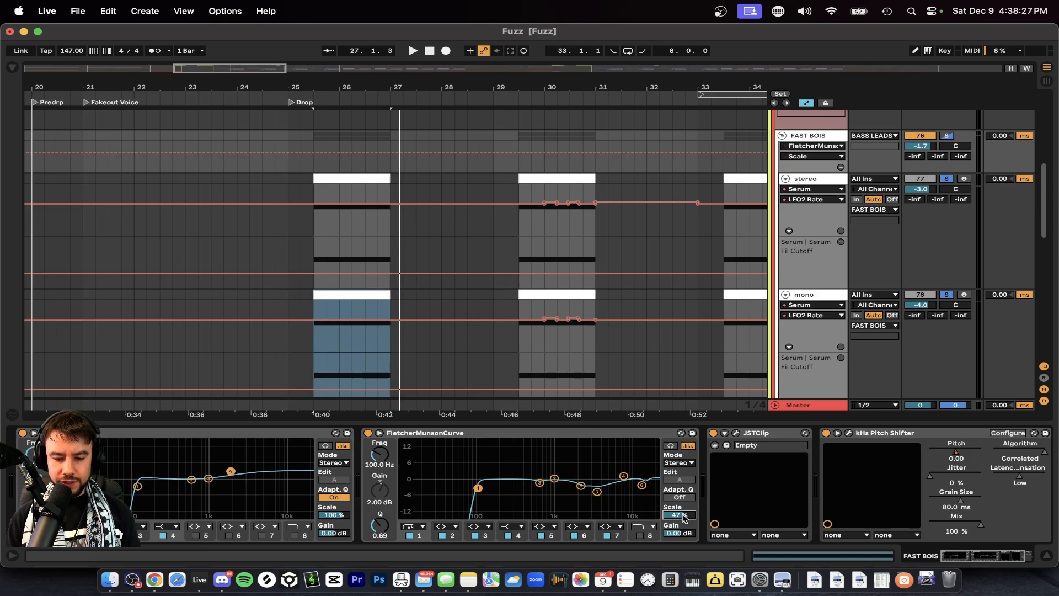
Inspect the JSTClip plugin on the FAST BOIS group, and replay the bass clips with the plugin window closed.
scroll(745, 507, right, 3)
click(659, 433)
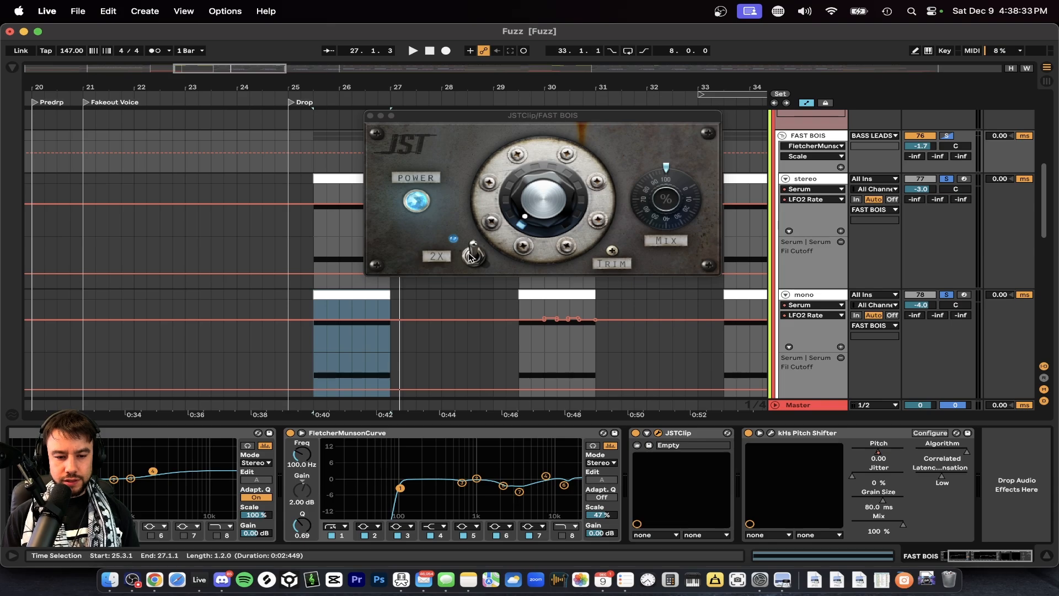
click(371, 116)
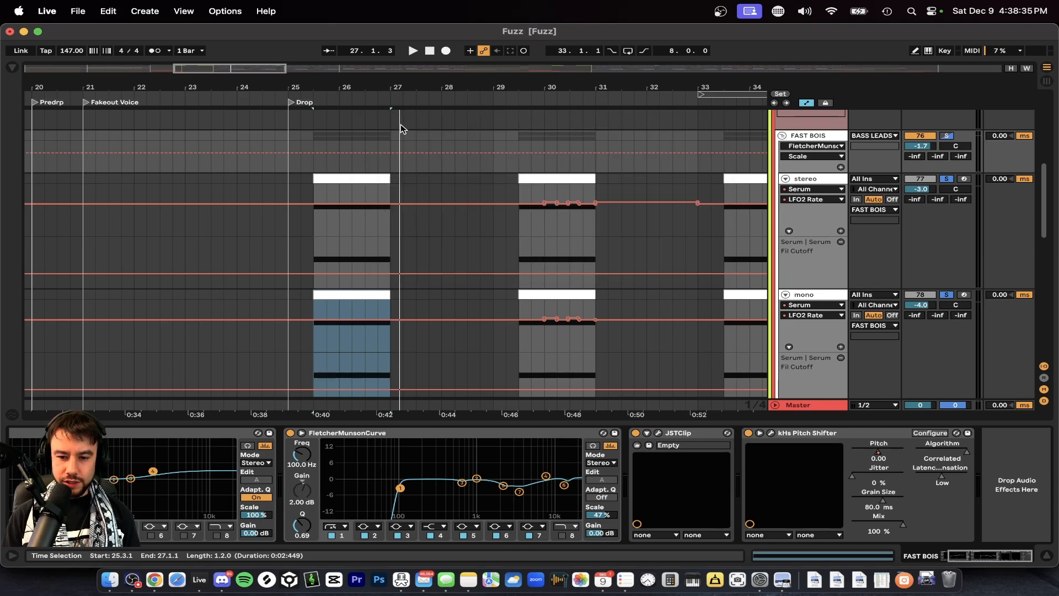
key(space)
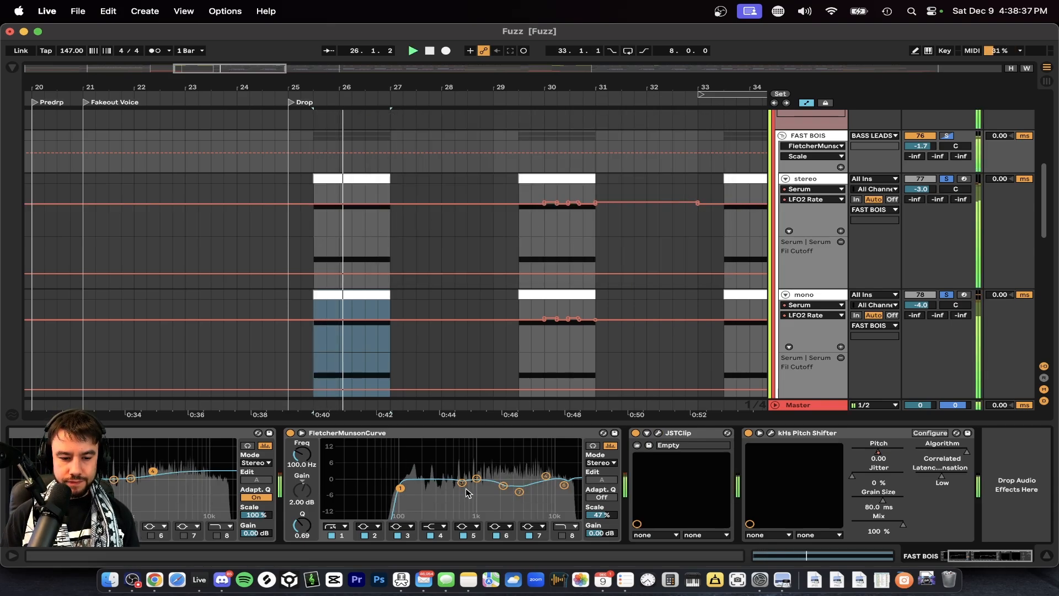
key(super+alt+l)
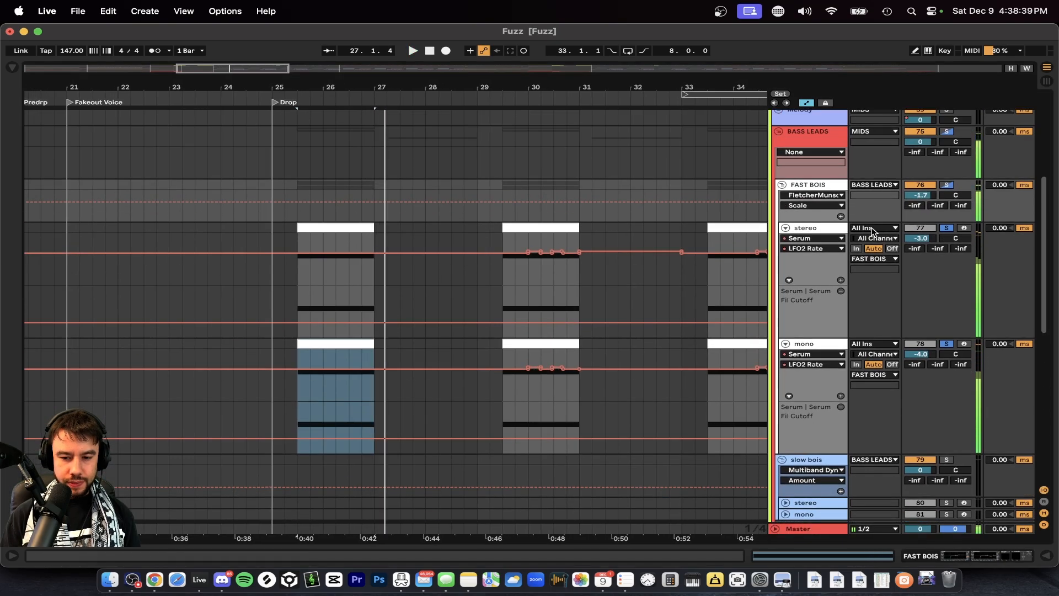
Solo only the FAST BOIS stereo track and inspect the Serum patch in its device chain.
click(826, 229)
click(945, 229)
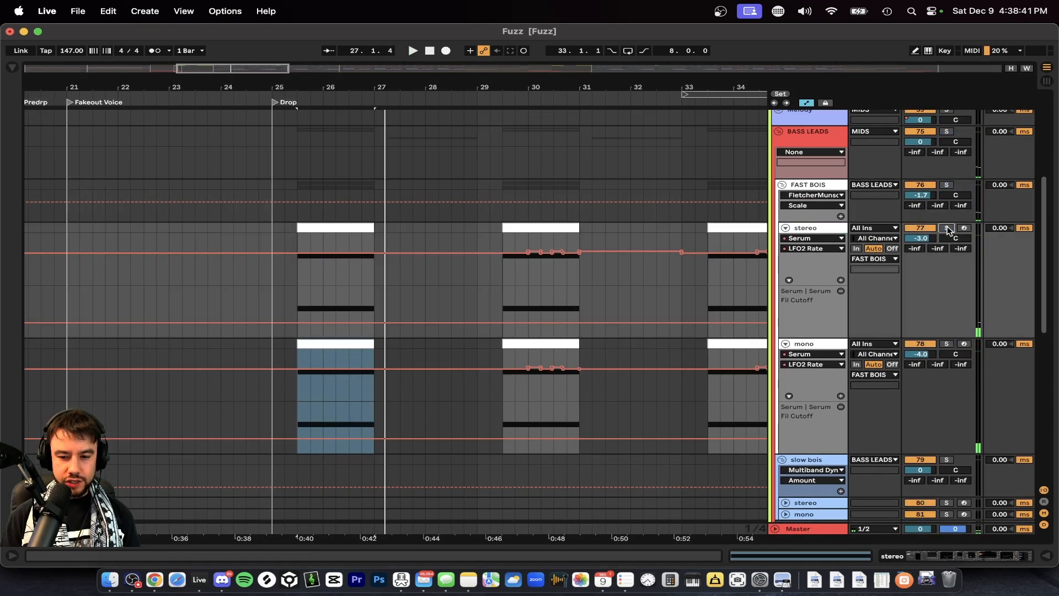
click(945, 229)
double_click(807, 227)
scroll(271, 440, left, 10)
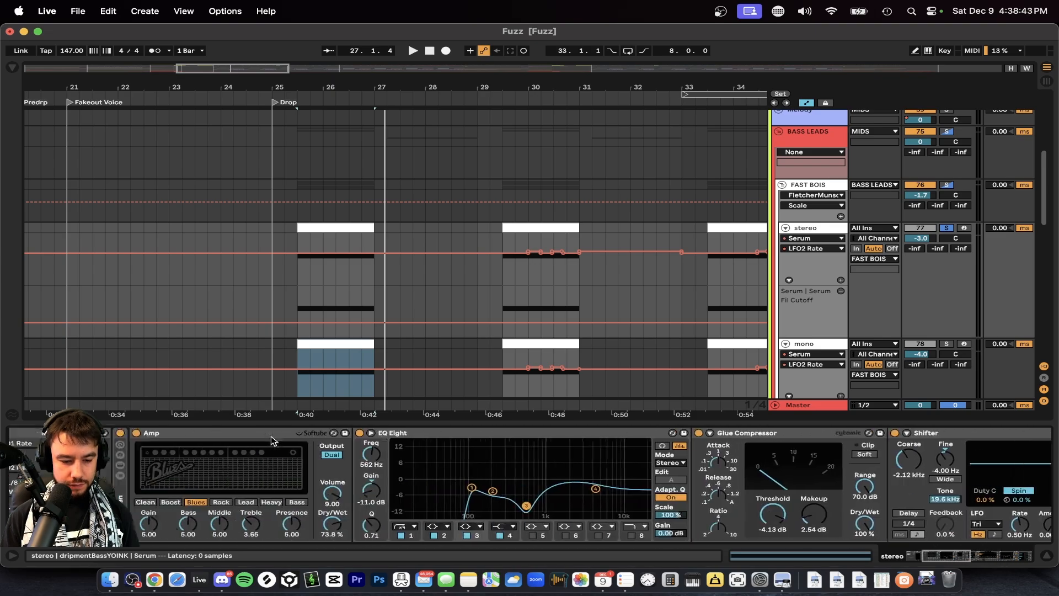
click(230, 433)
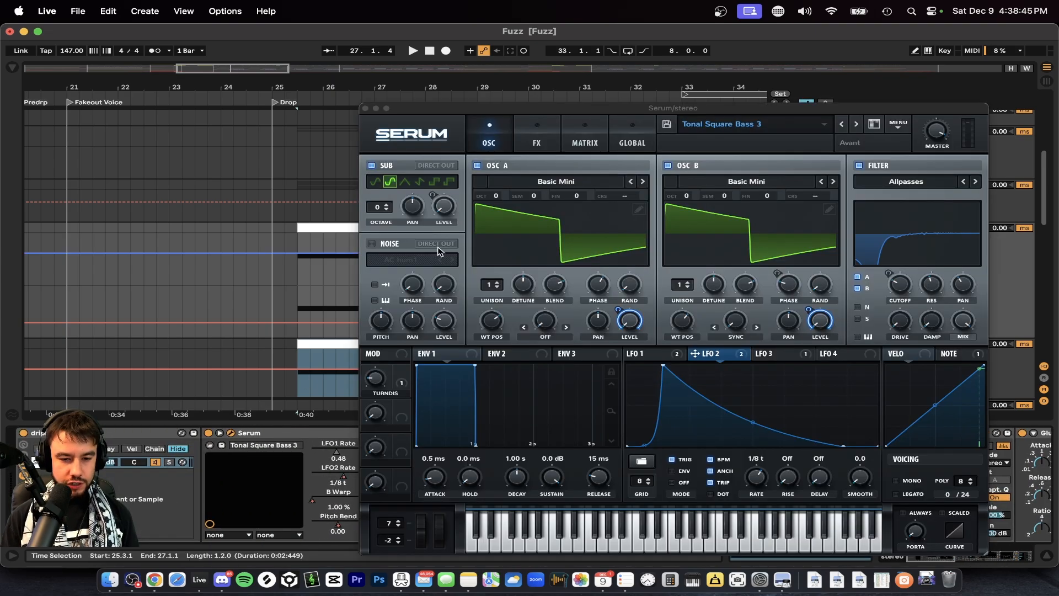
click(365, 109)
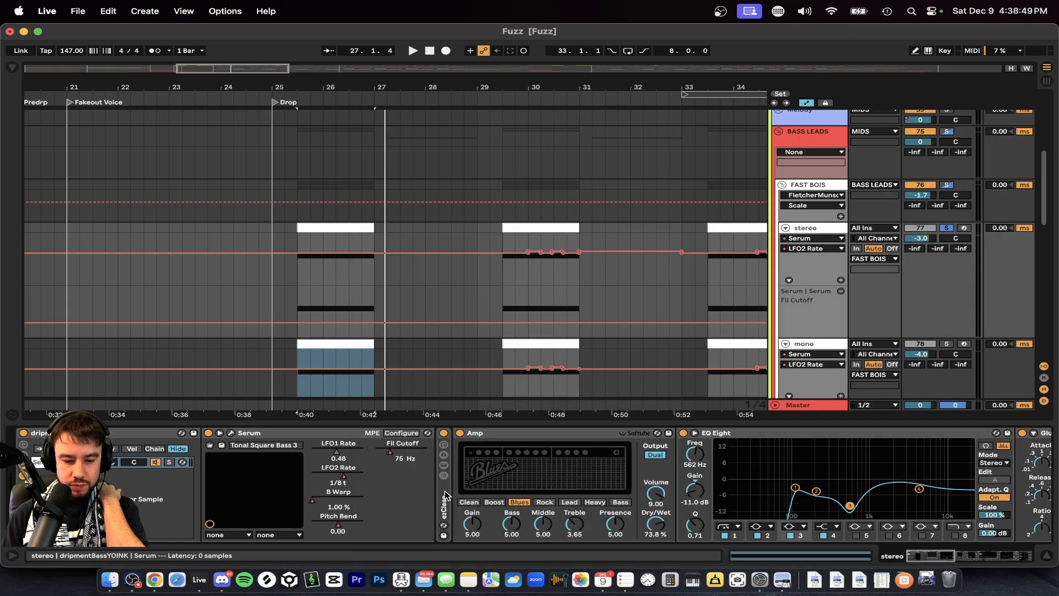
Fold the stereo track's Amp, both EQ Eights, Glue Compressor, Shifter, Convolver Gun and DRIP - TT, and select the effects after Serum.
scroll(446, 495, right, 2)
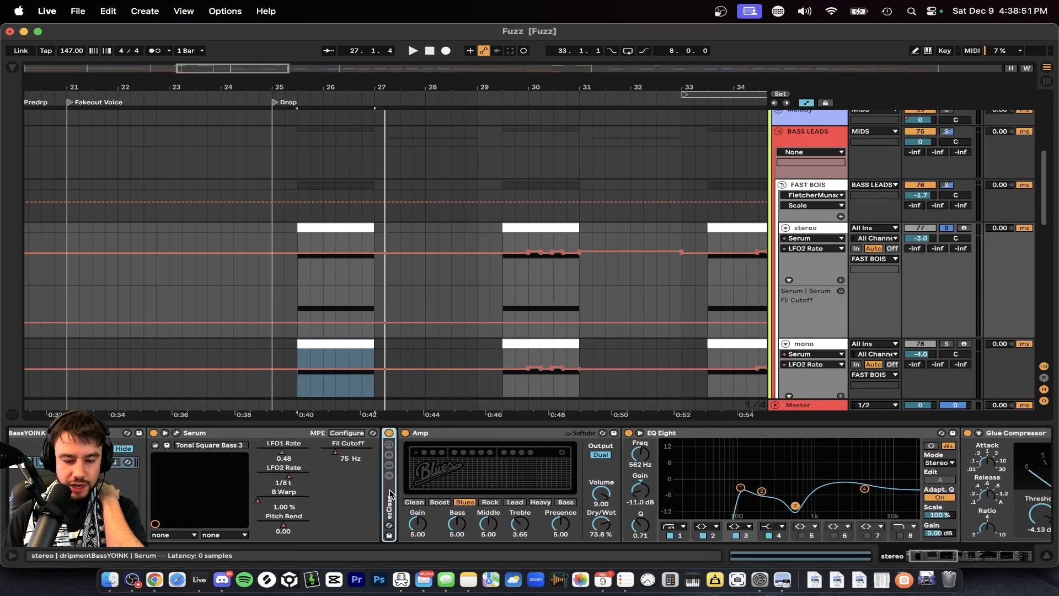
double_click(470, 432)
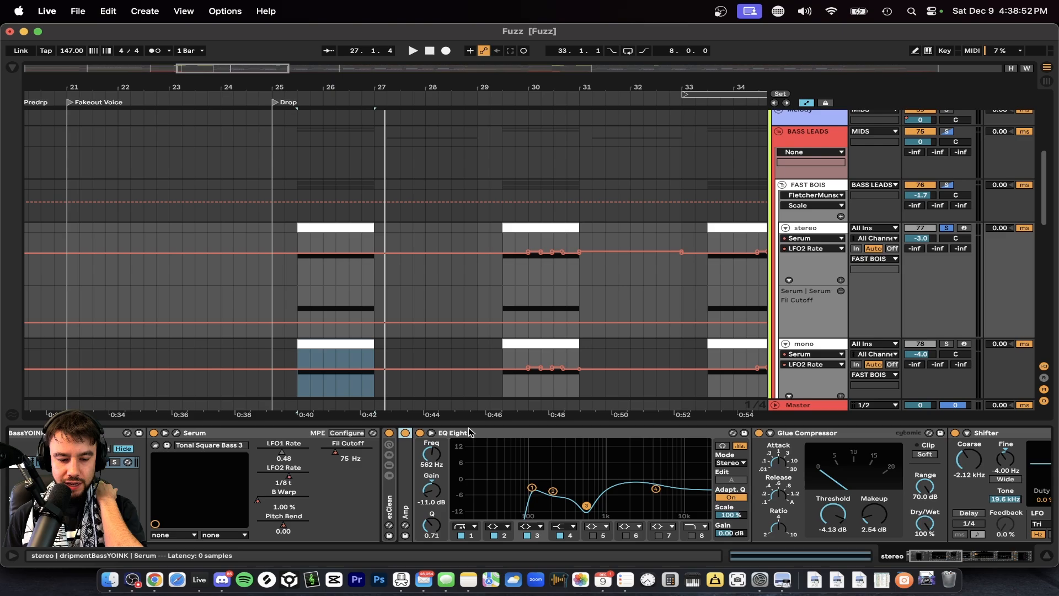
double_click(513, 434)
double_click(505, 434)
double_click(530, 434)
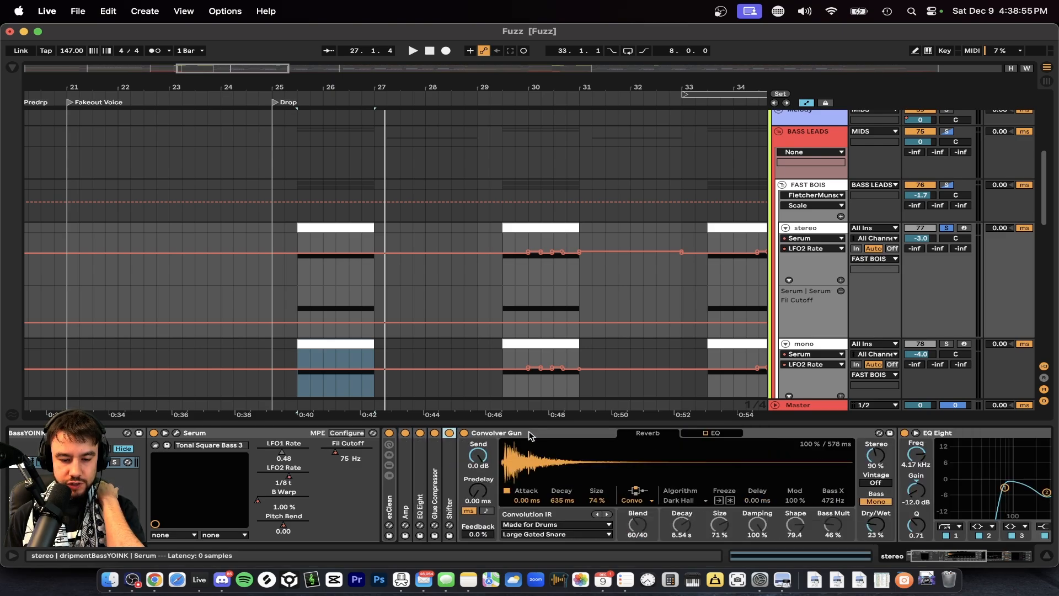
double_click(549, 432)
double_click(562, 431)
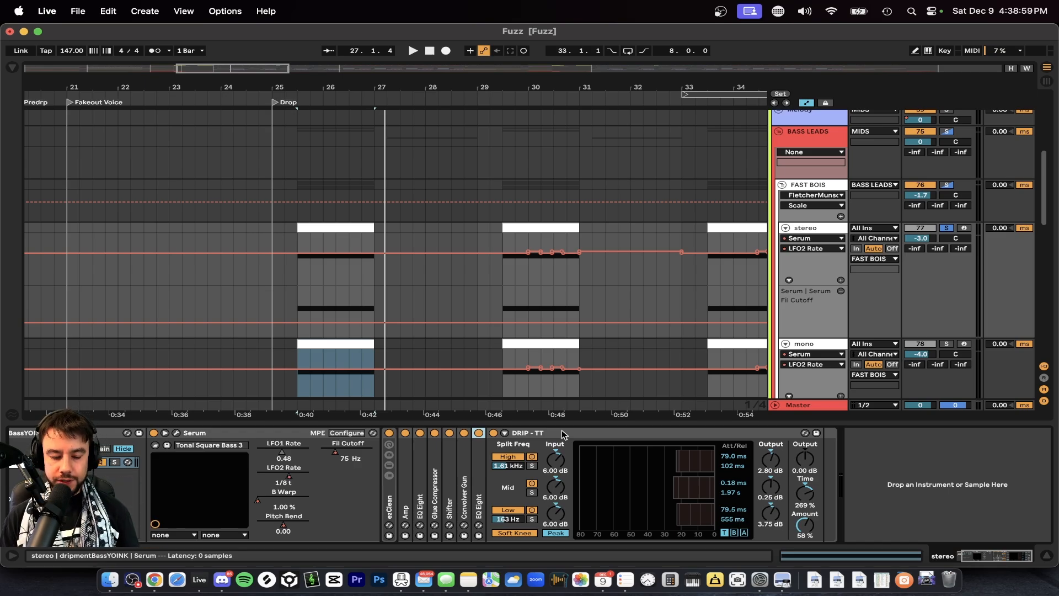
double_click(562, 431)
click(390, 505)
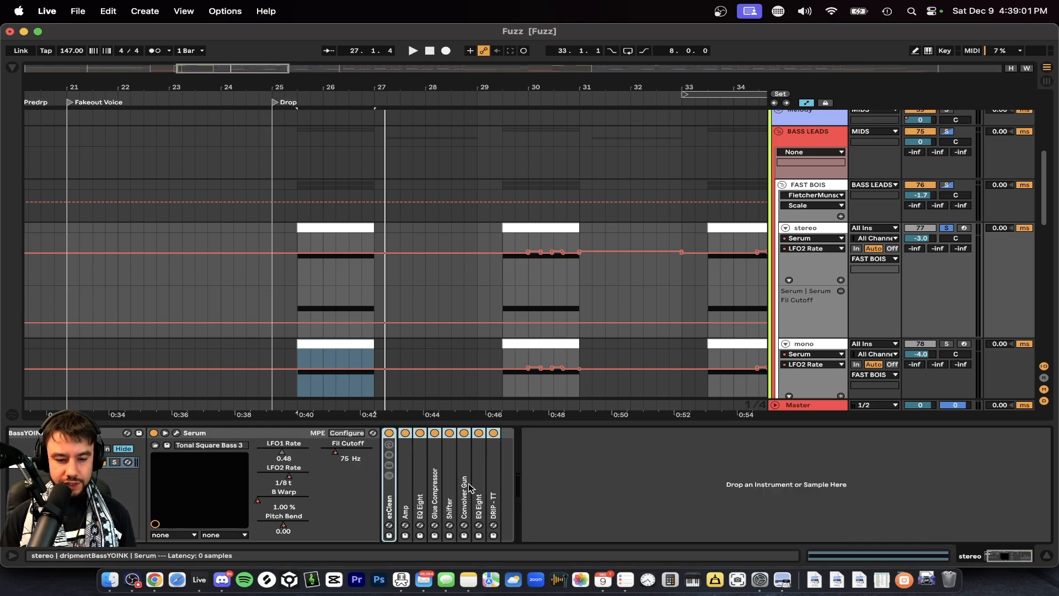
Reopen the stereo track's Serum, move its window below the clips, and play the first stereo clip.
scroll(313, 501, left, 3)
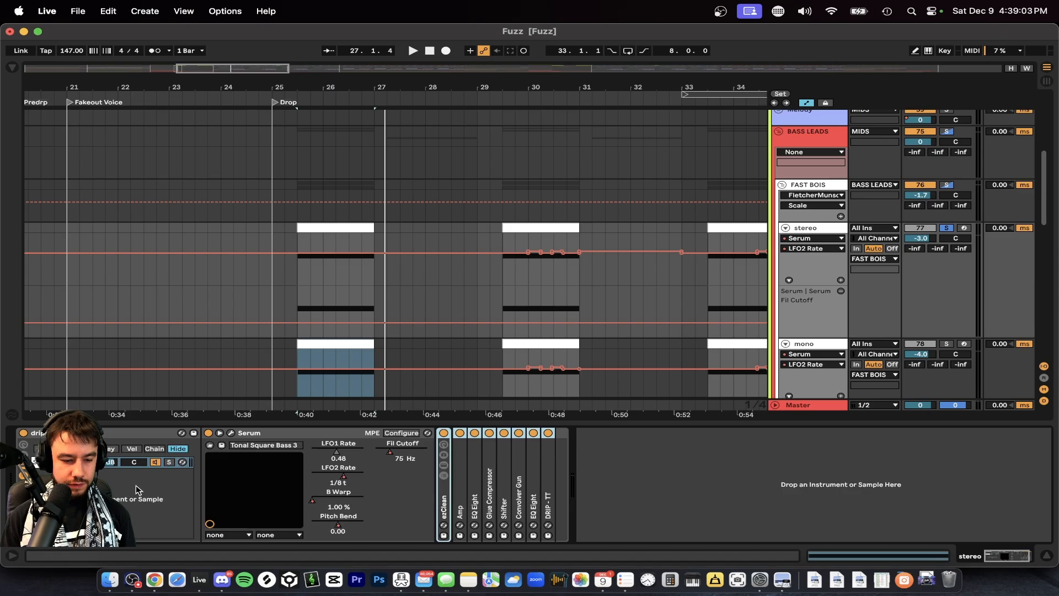
click(137, 490)
click(231, 435)
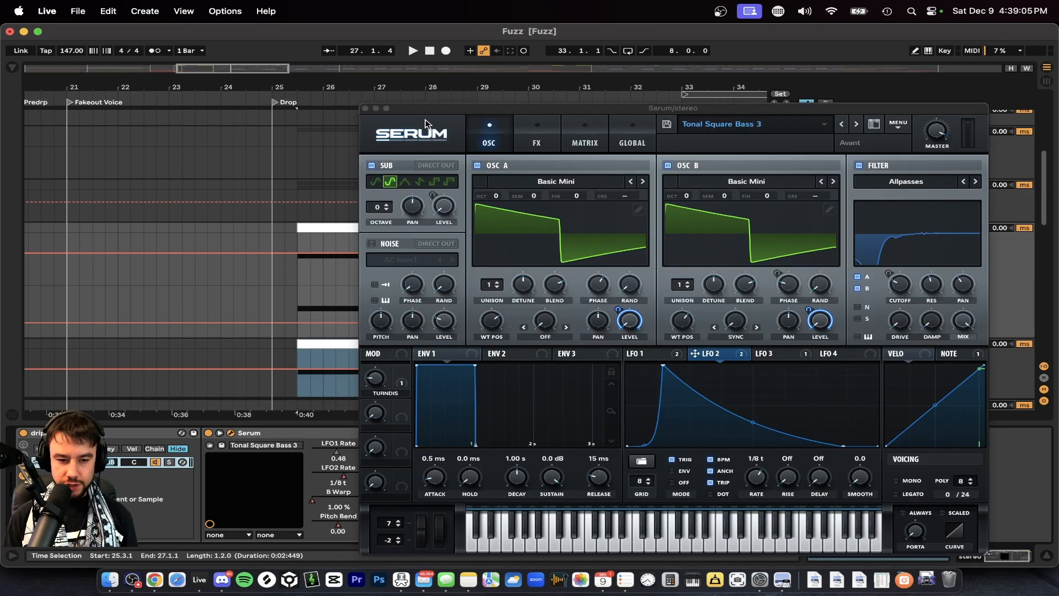
drag(419, 108, 219, 396)
click(307, 239)
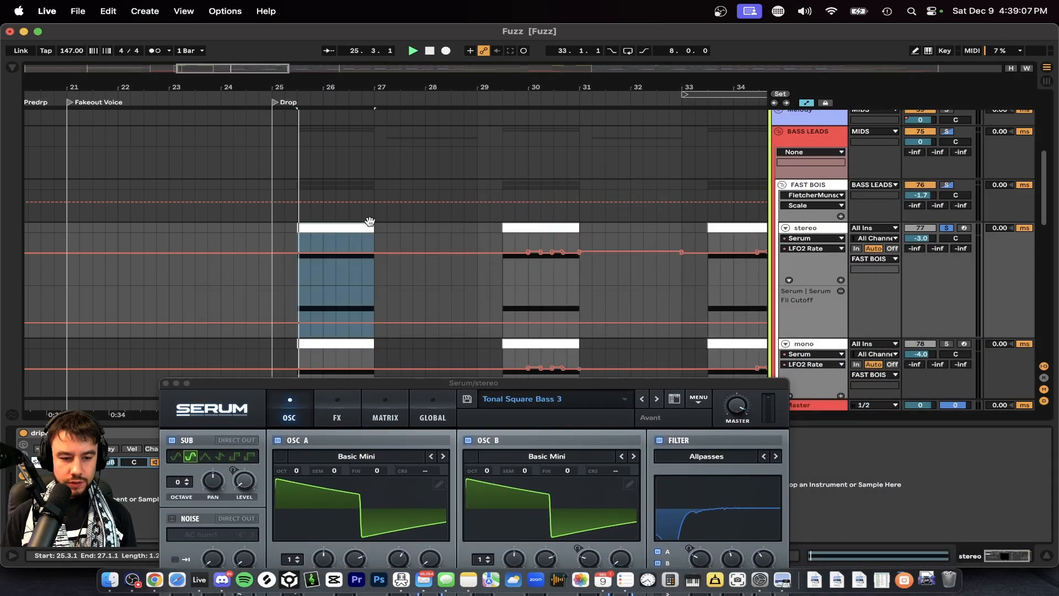
key(space)
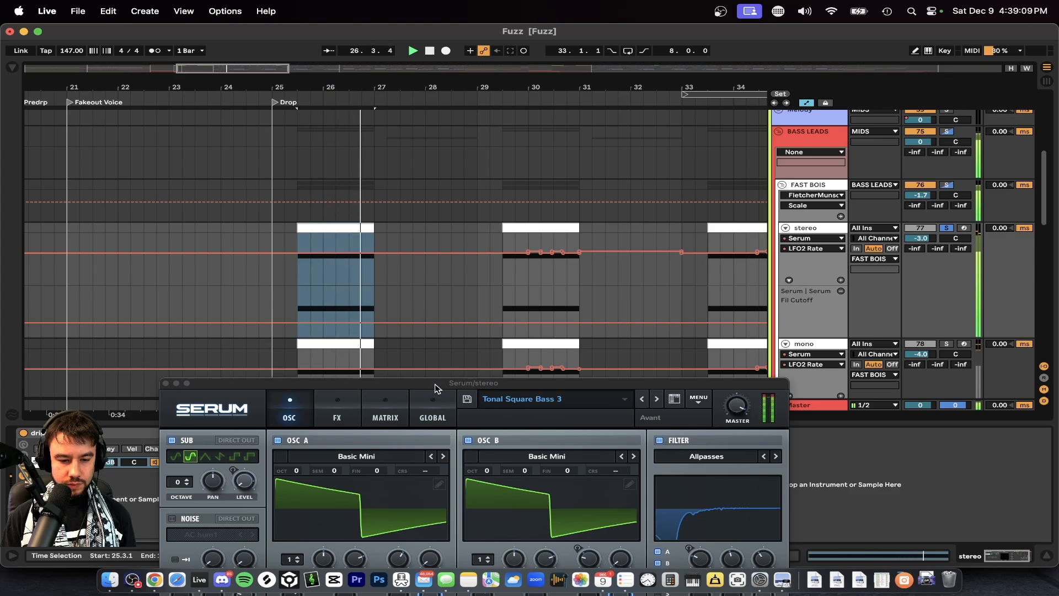
Bring the whole stereo Serum window into view, and examine LFO 3, LFO 1 and LFO 2, replaying the clip along the way.
drag(440, 383, 440, 30)
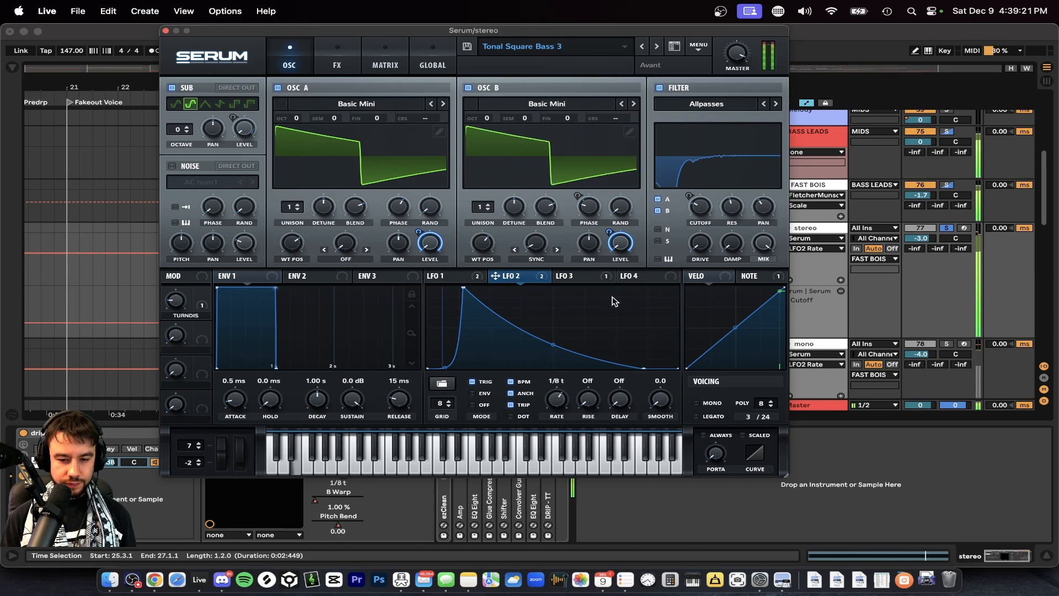
click(575, 279)
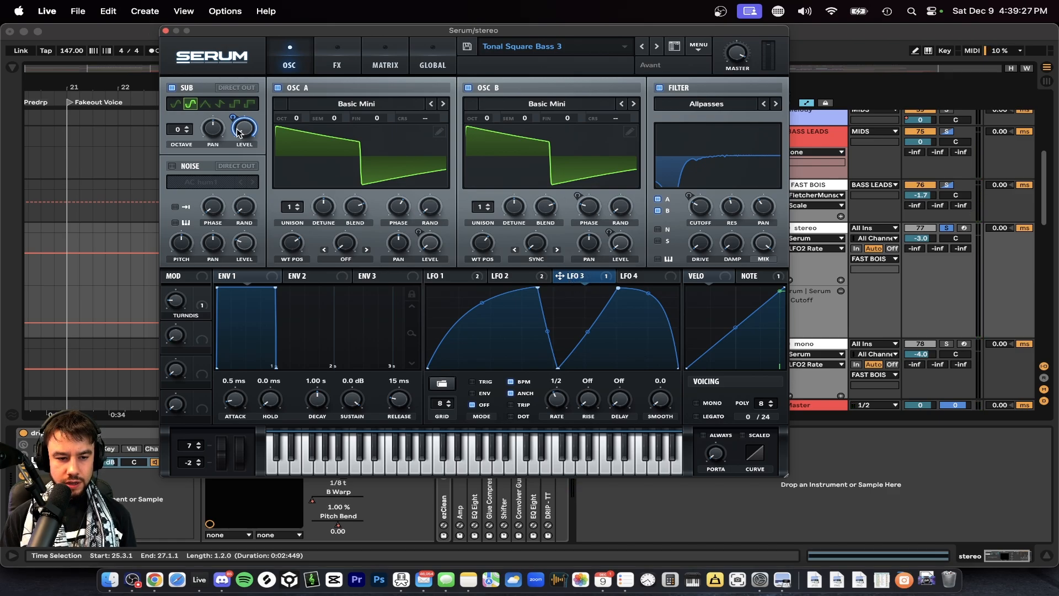
click(474, 278)
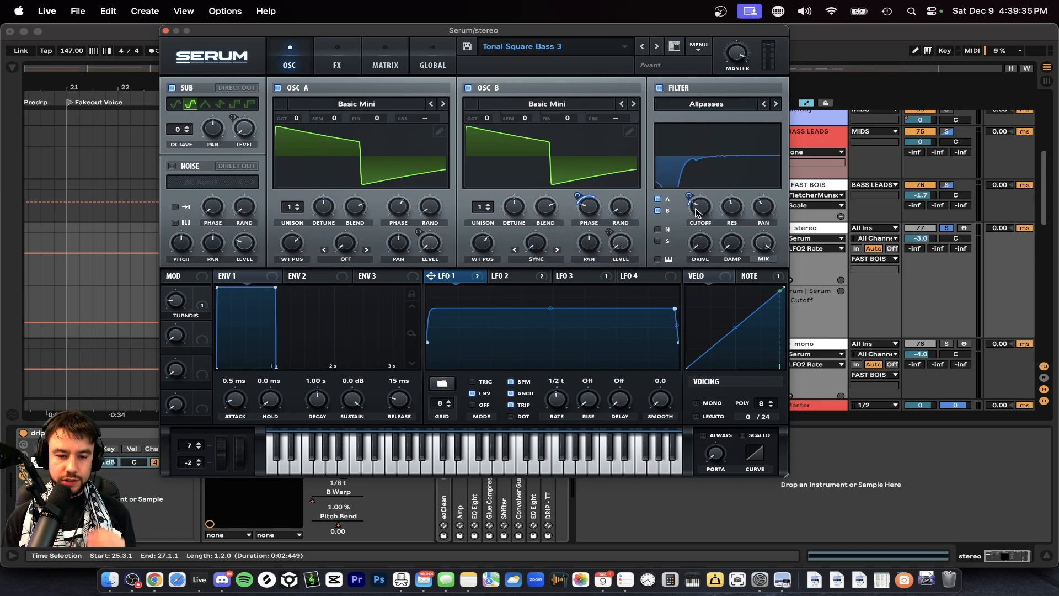
key(space)
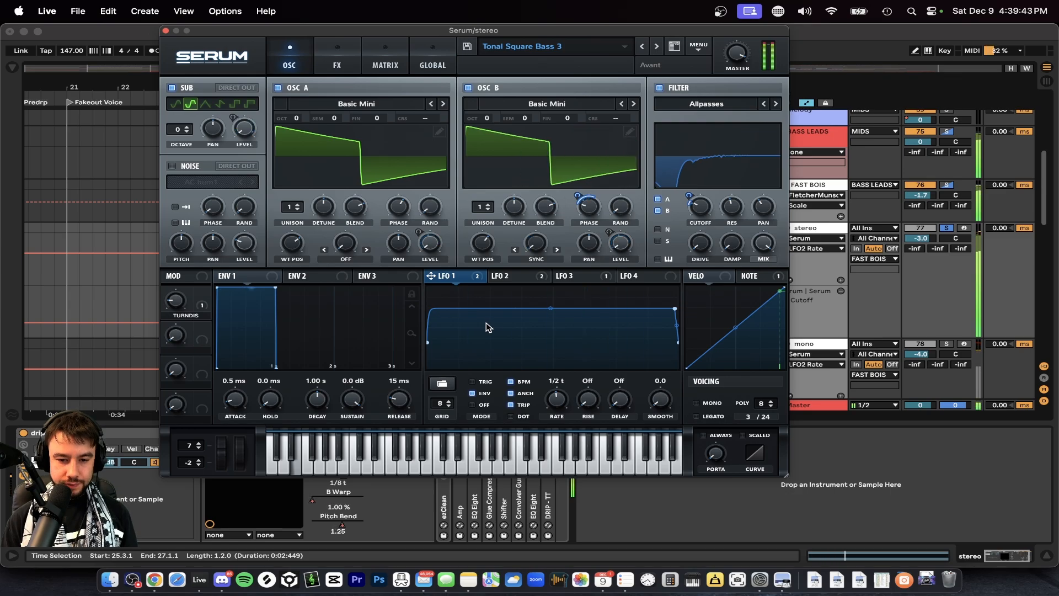
click(499, 278)
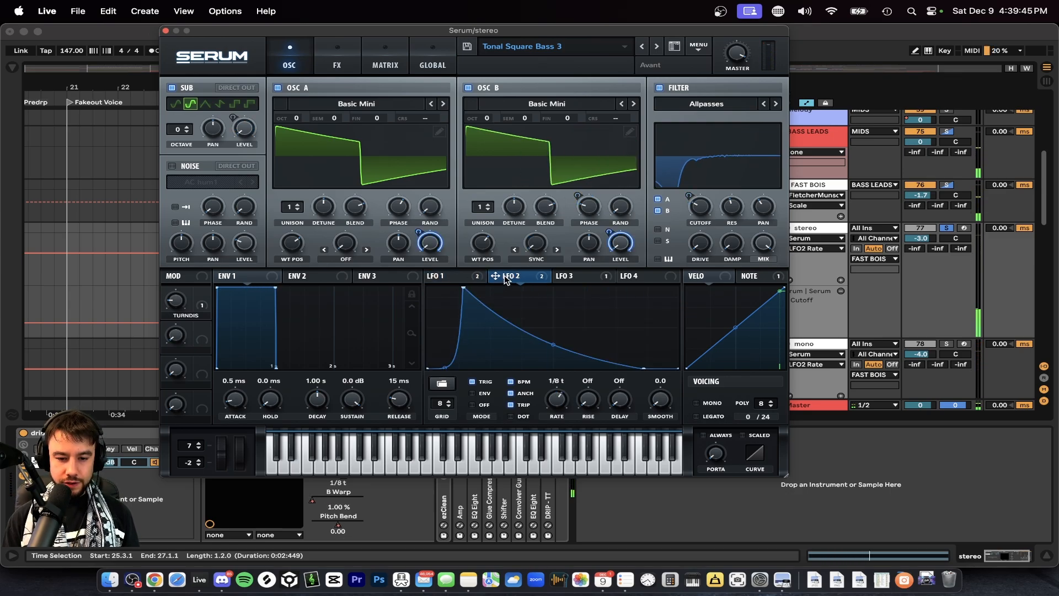
Locate oscillator A's Basic Mini wavetable among the Analog tables and reselect it, and check oscillator B's wavetable choices.
click(356, 103)
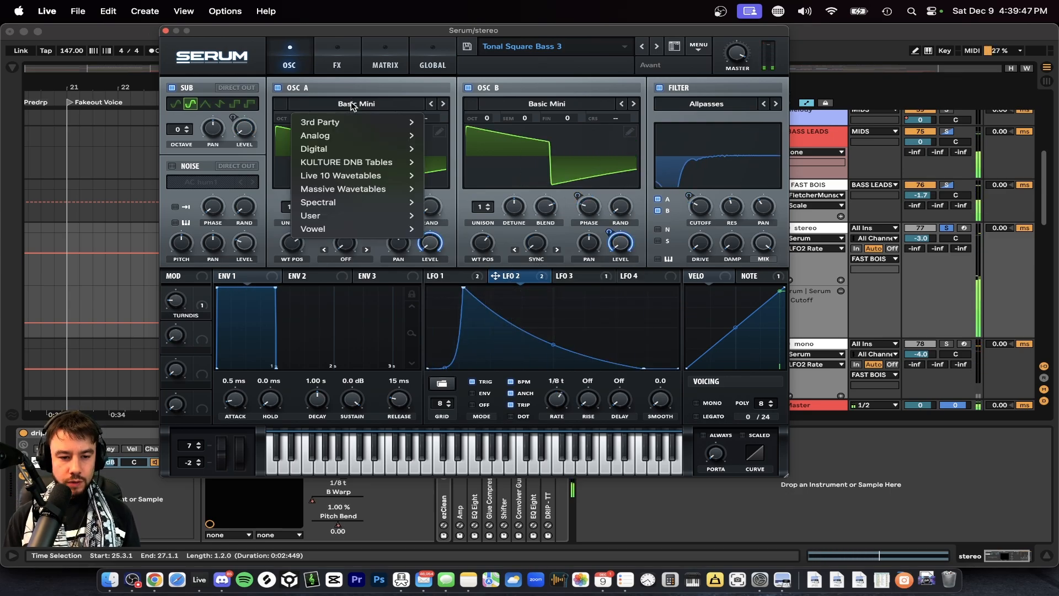
click(348, 89)
click(356, 104)
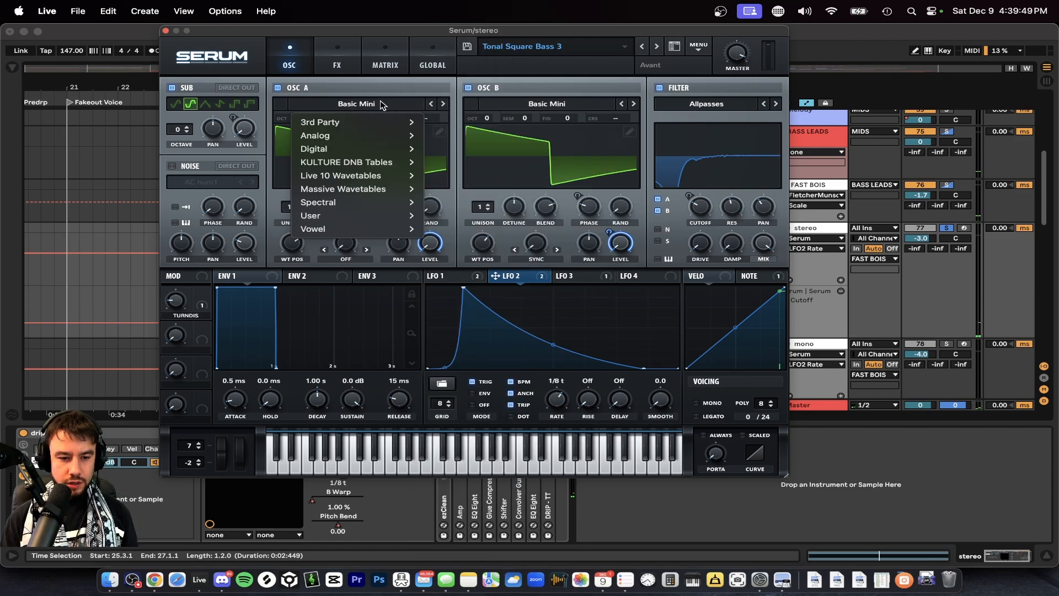
mouse_move(366, 141)
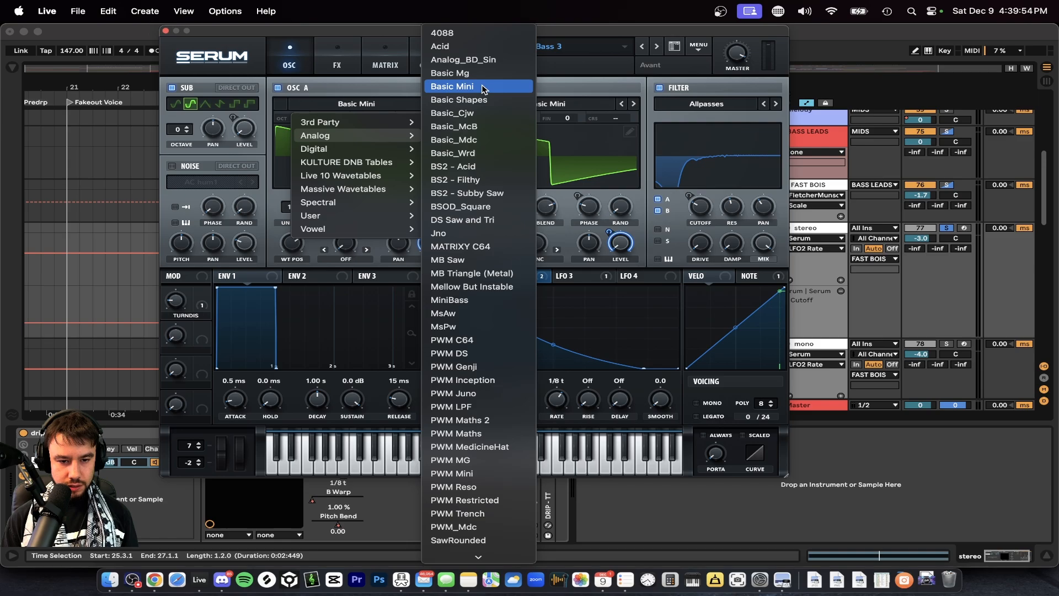
click(483, 86)
click(545, 106)
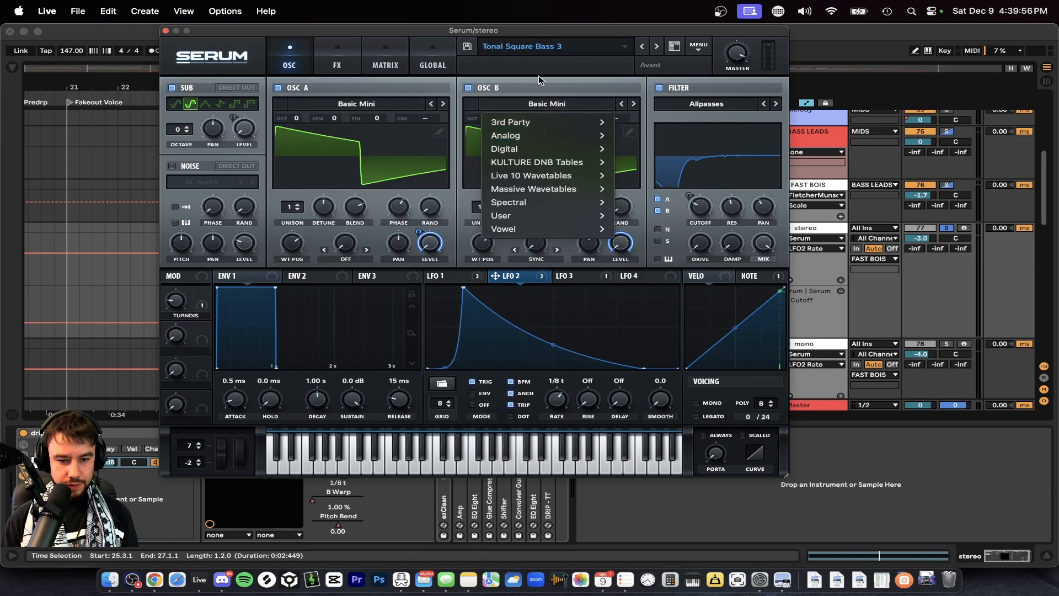
click(539, 77)
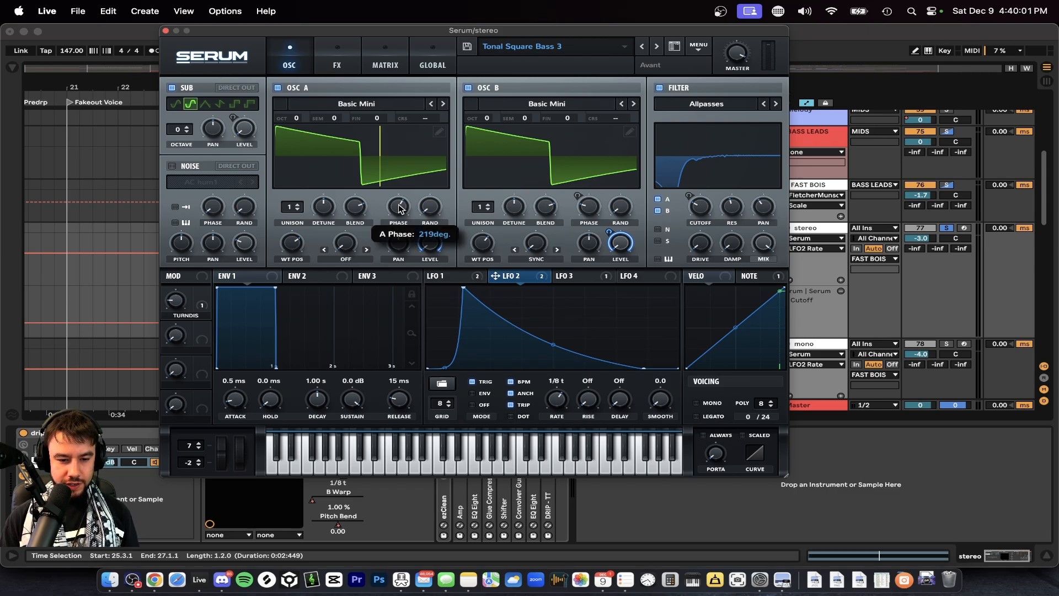
Examine what LFO 1 modulates, and check the wavetable positions of oscillators B and A.
click(444, 276)
mouse_move(586, 207)
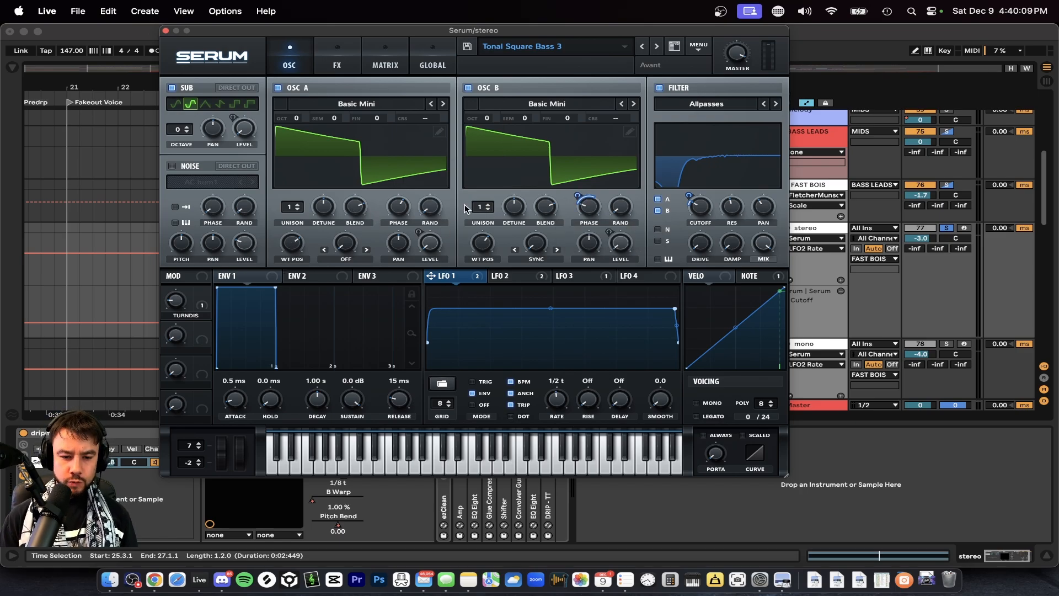
mouse_move(483, 249)
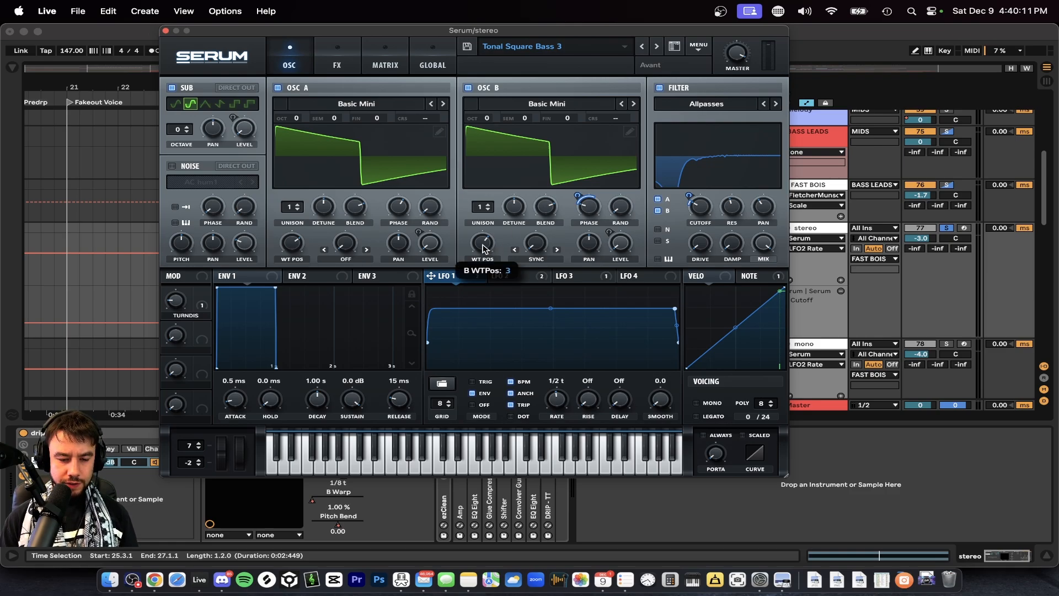
mouse_move(484, 246)
mouse_down()
mouse_move(472, 302)
mouse_move(473, 166)
mouse_move(472, 247)
mouse_up()
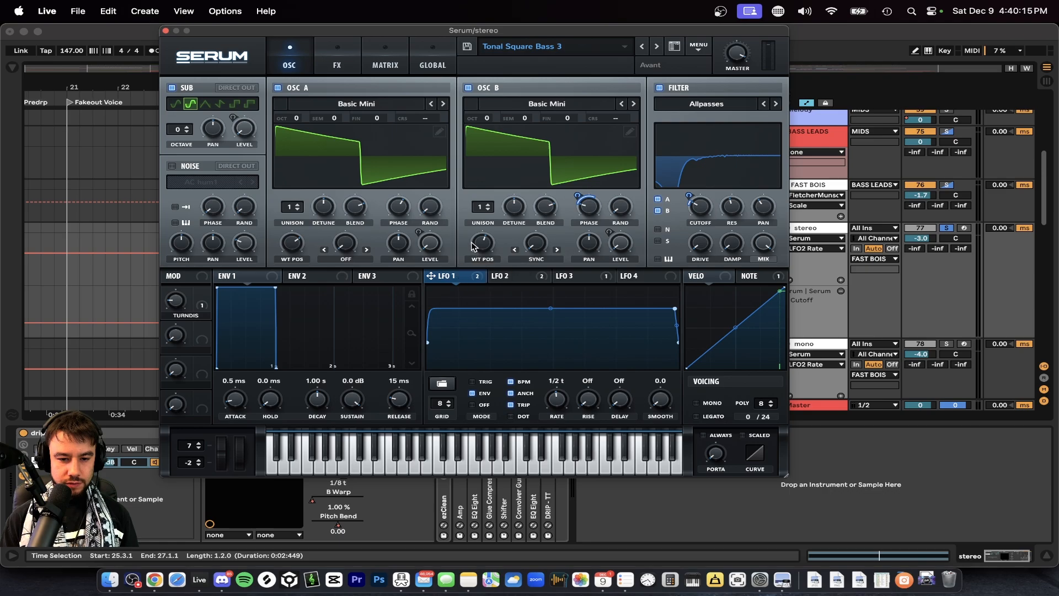
mouse_move(286, 254)
mouse_down()
mouse_move(296, 230)
mouse_move(297, 259)
mouse_up()
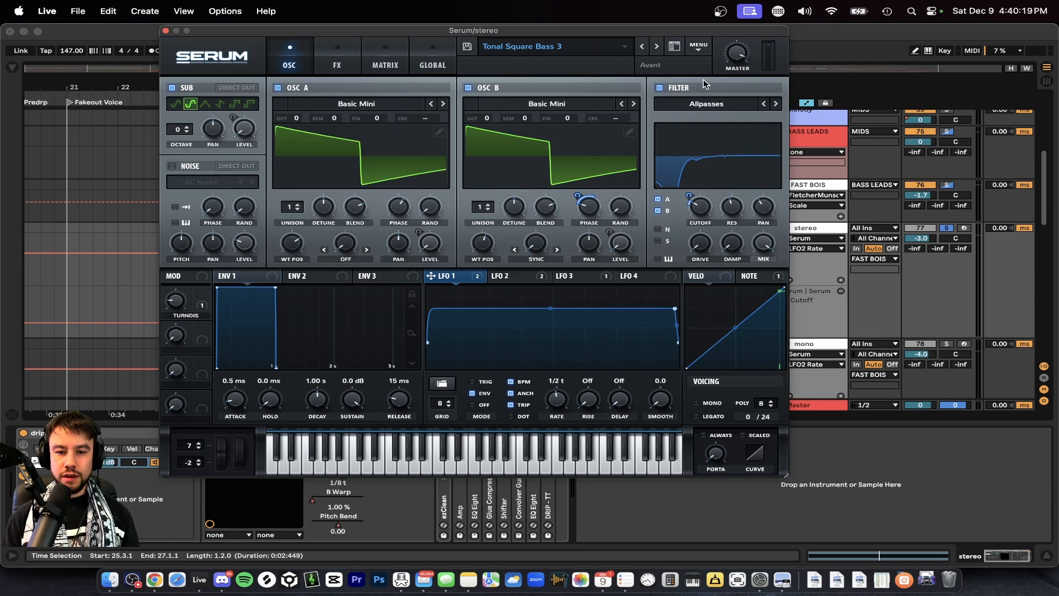
Inspect the filter's type among the Misc options, its cutoff with the LFO 1 modulation amount, and its resonance and pan.
click(711, 105)
mouse_move(698, 164)
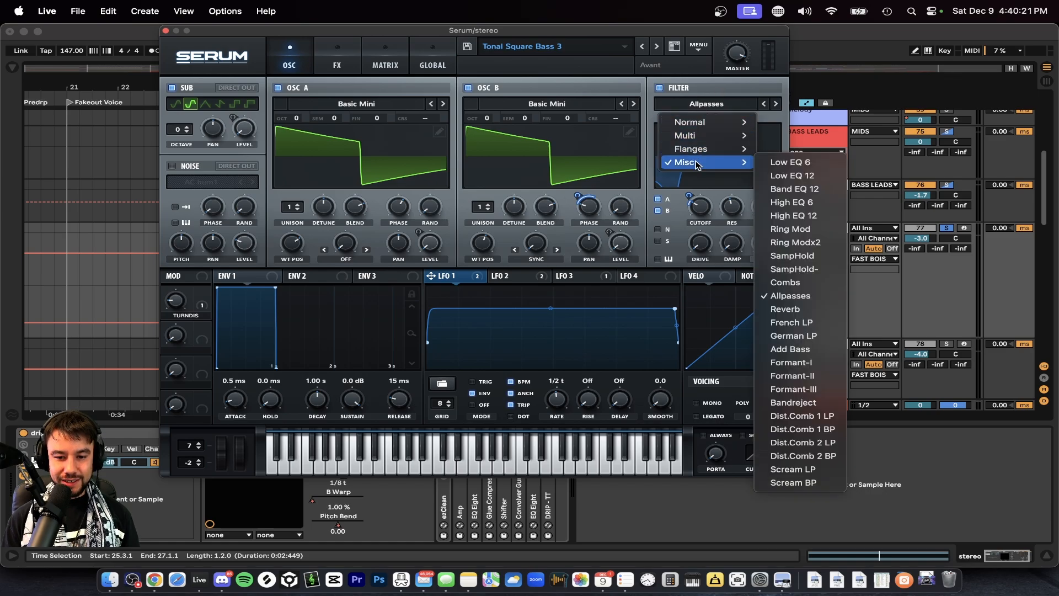
click(710, 90)
click(700, 206)
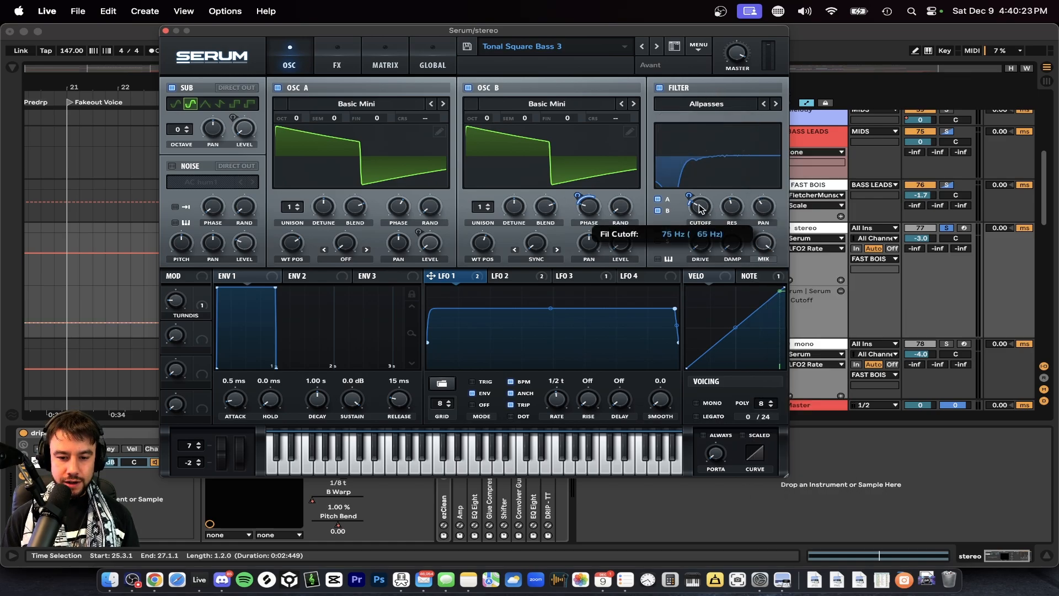
drag(689, 195, 687, 197)
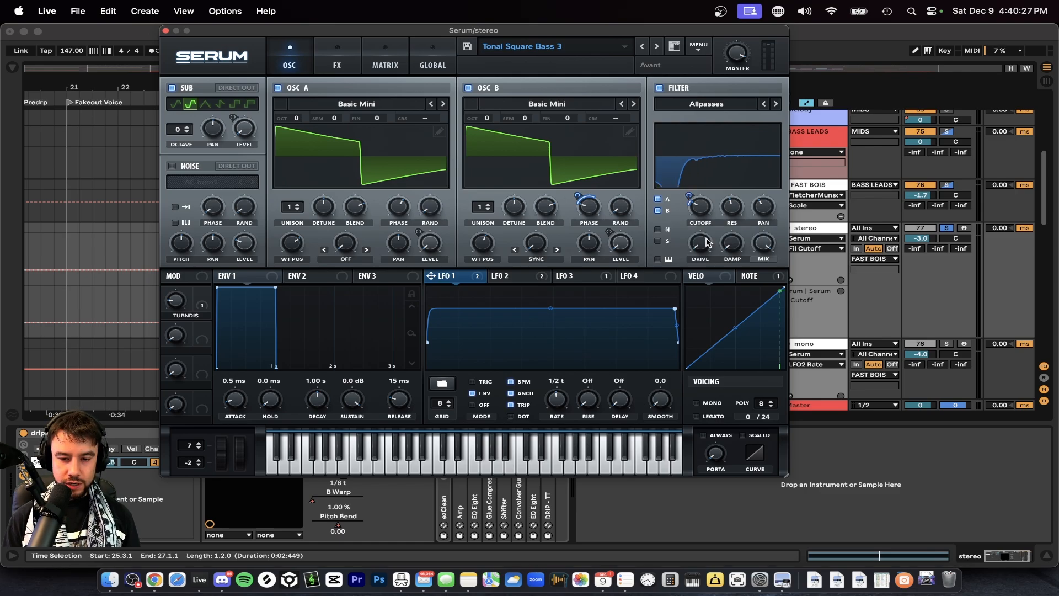
click(731, 211)
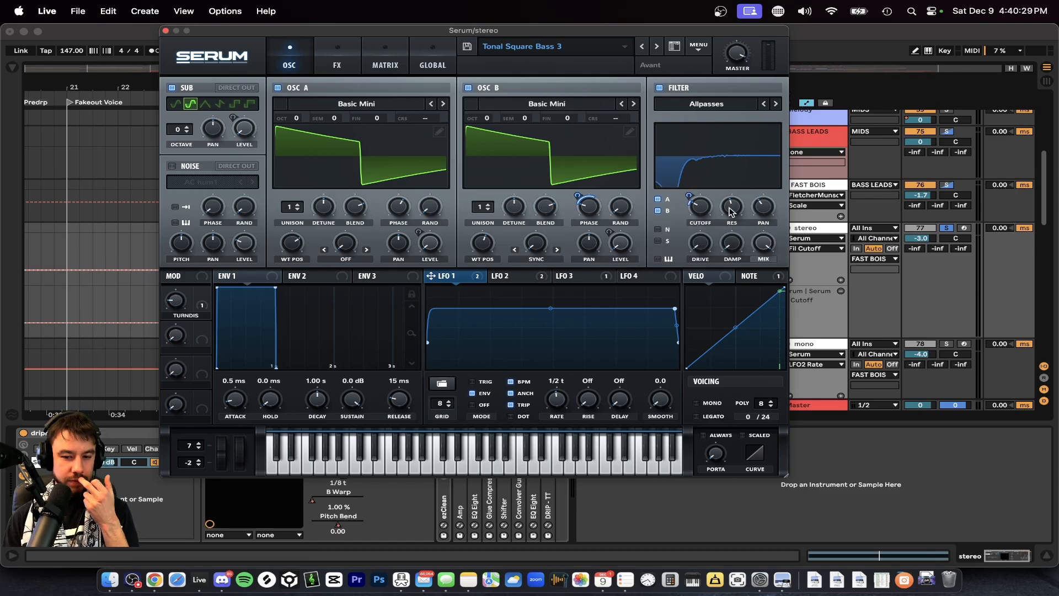
mouse_move(760, 211)
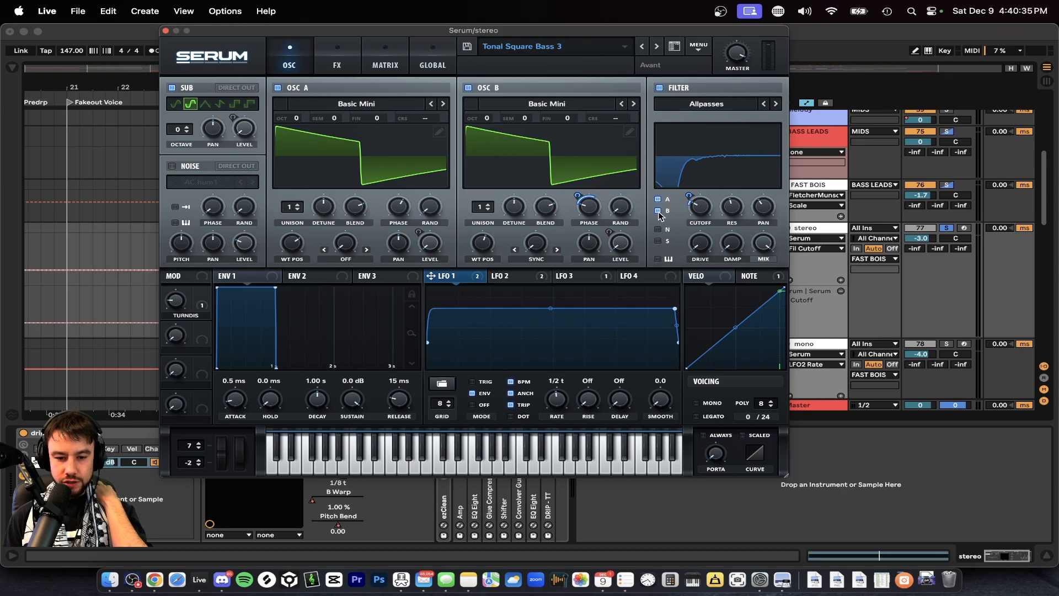
Check LFO 2's rate, and compare LFOs 3, 2 and 1 with Serum's effects rack shown, ending on LFO 2.
click(504, 277)
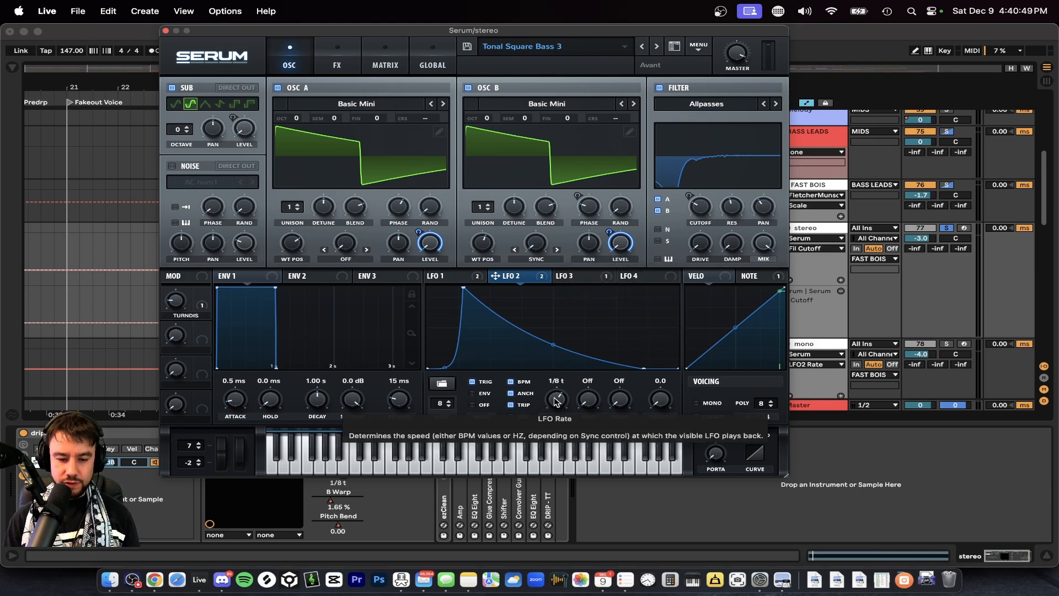
mouse_move(557, 402)
mouse_down()
mouse_move(557, 411)
mouse_move(556, 394)
mouse_up()
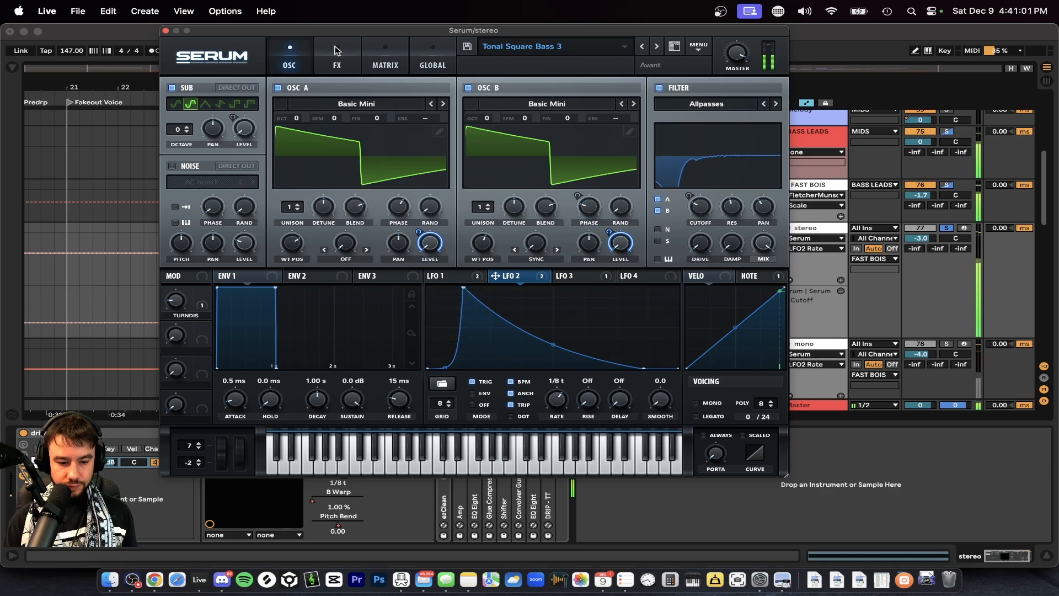
click(336, 55)
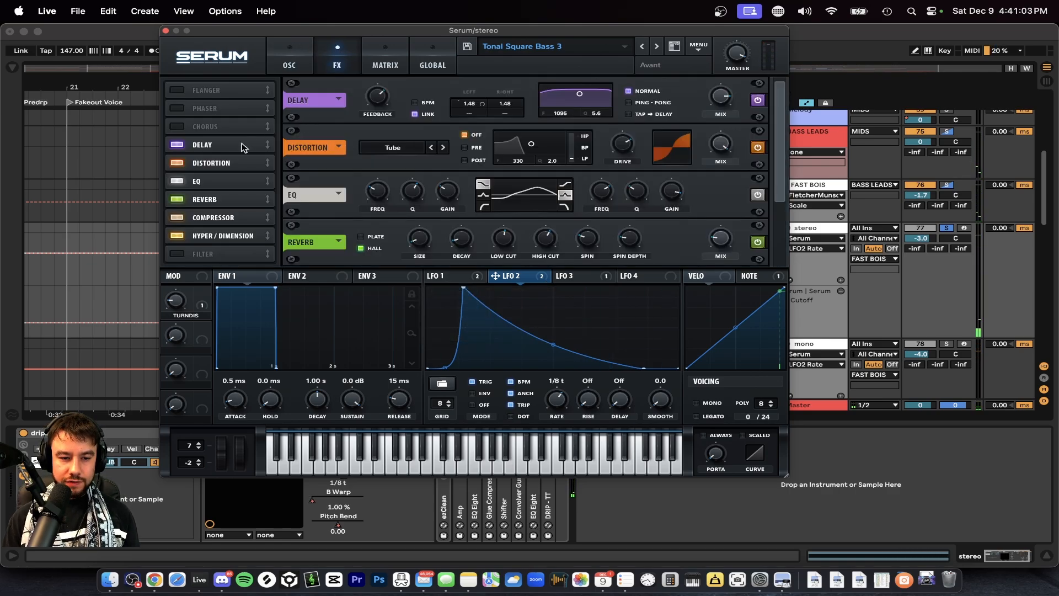
click(576, 276)
click(510, 276)
click(451, 275)
click(491, 275)
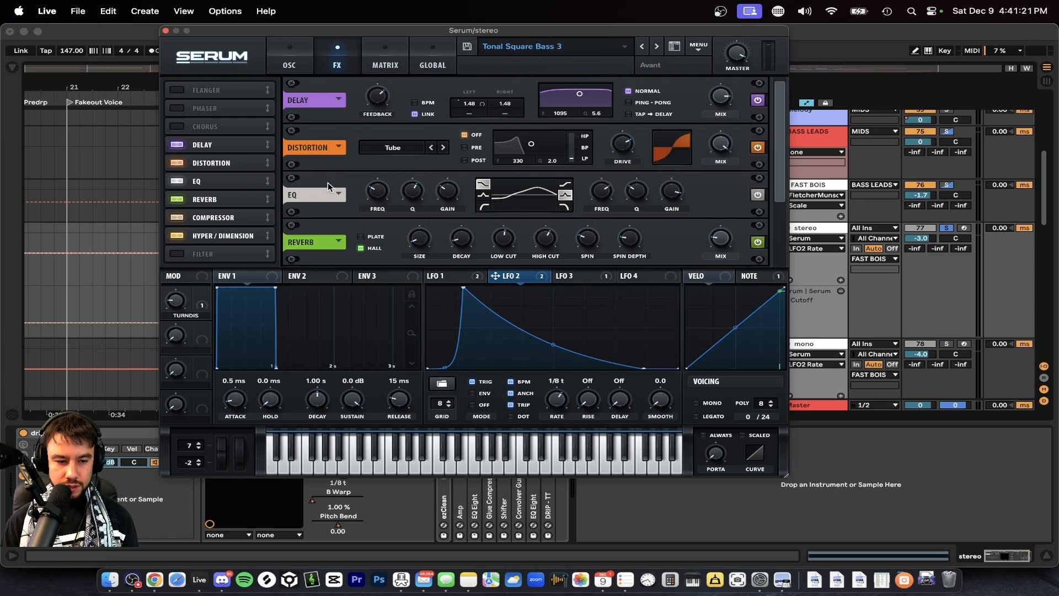
Inspect the frequency, Q and gain settings of both bands in Serum's EQ effect.
click(605, 197)
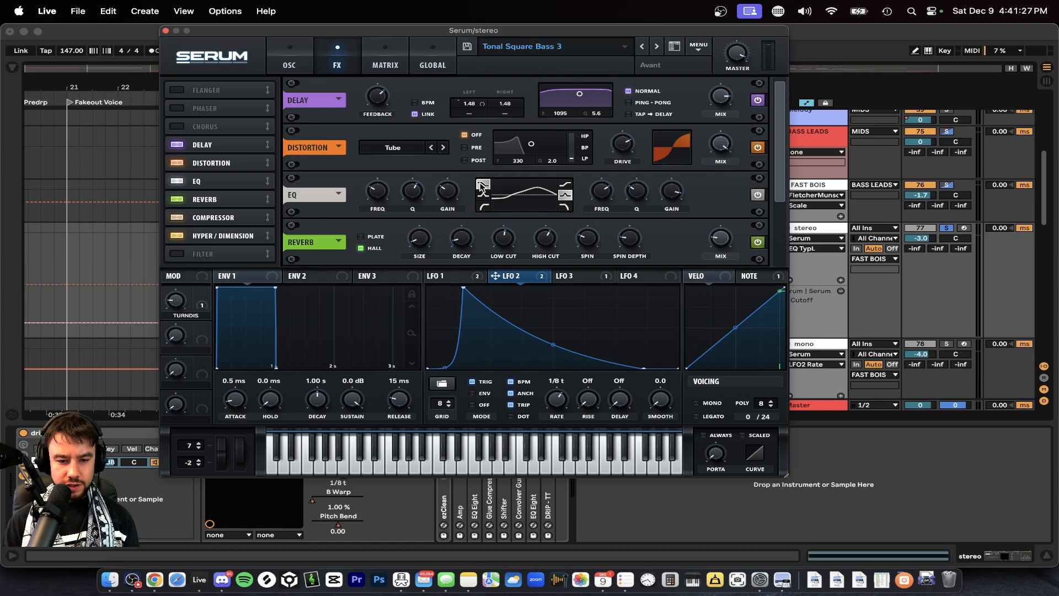
mouse_move(595, 195)
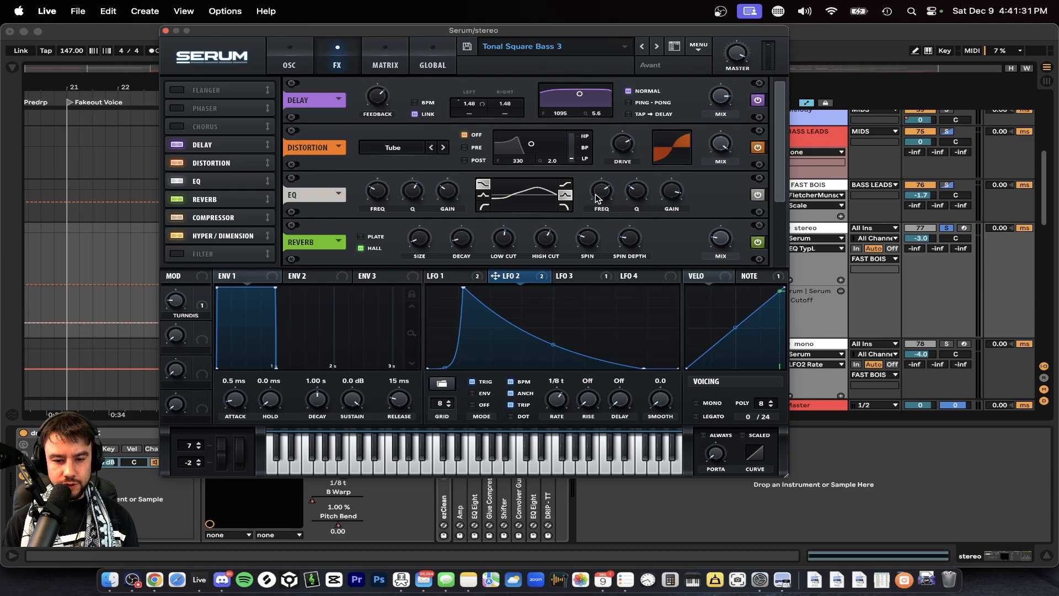
mouse_move(638, 196)
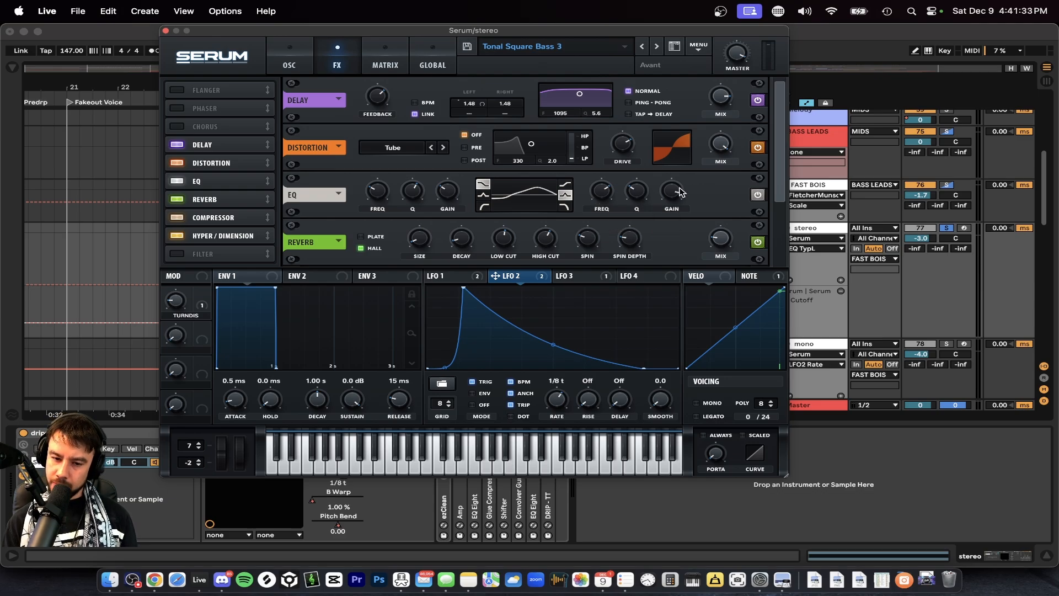
mouse_move(677, 196)
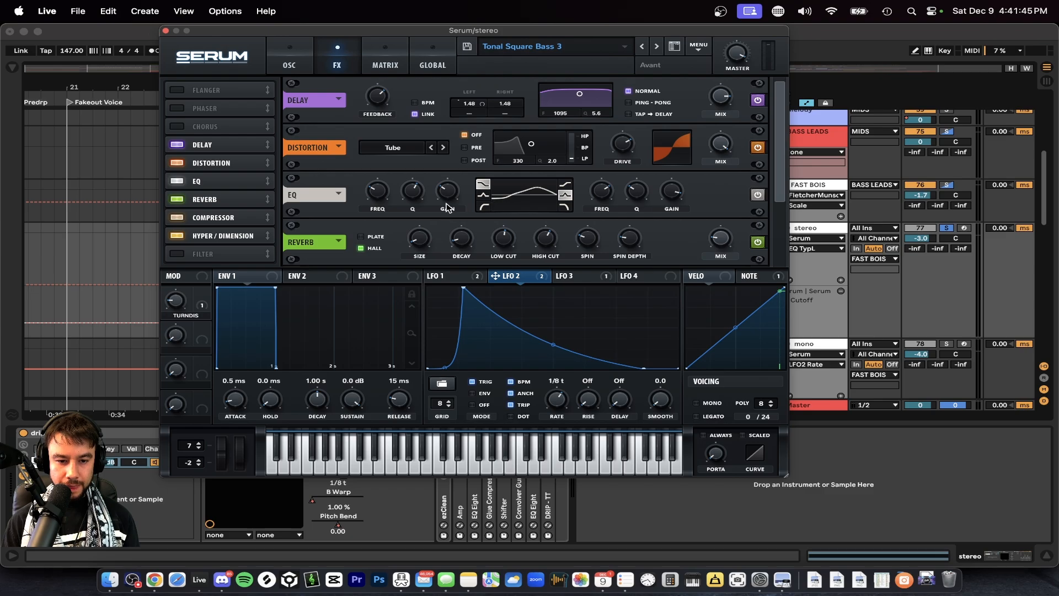
click(374, 196)
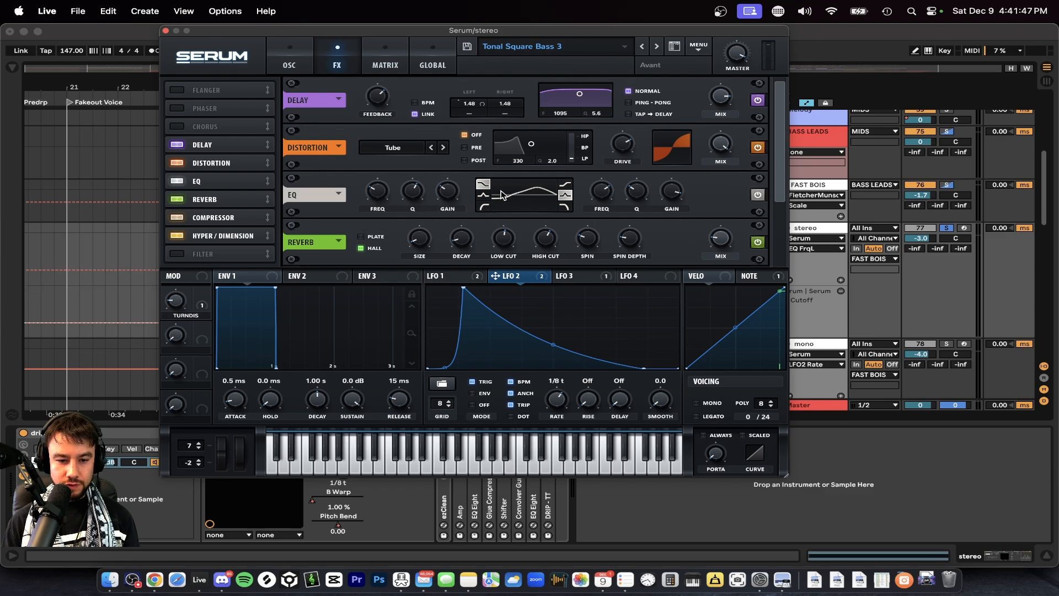
mouse_move(388, 199)
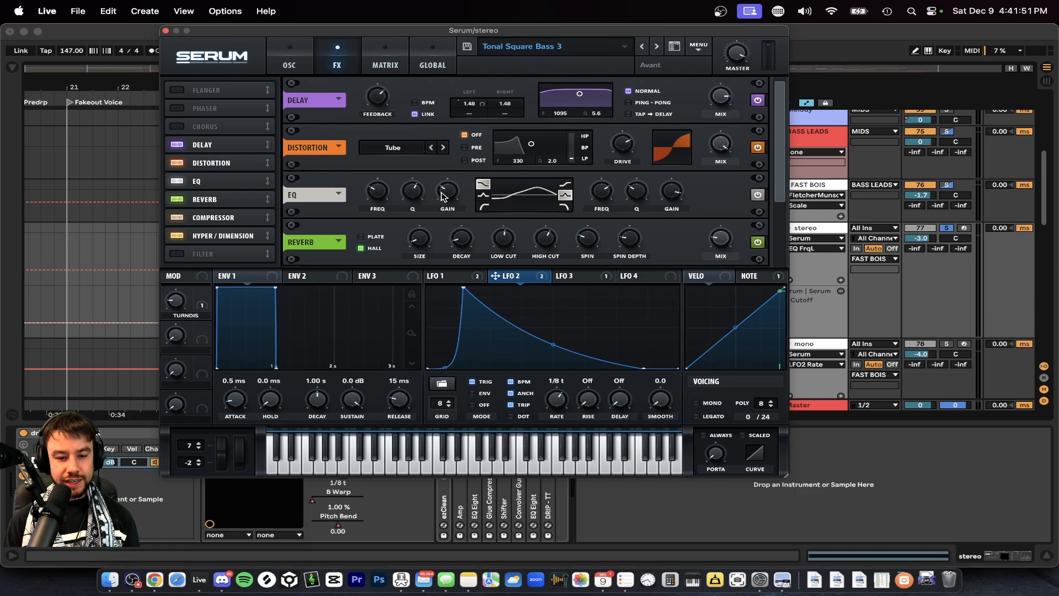
mouse_move(451, 197)
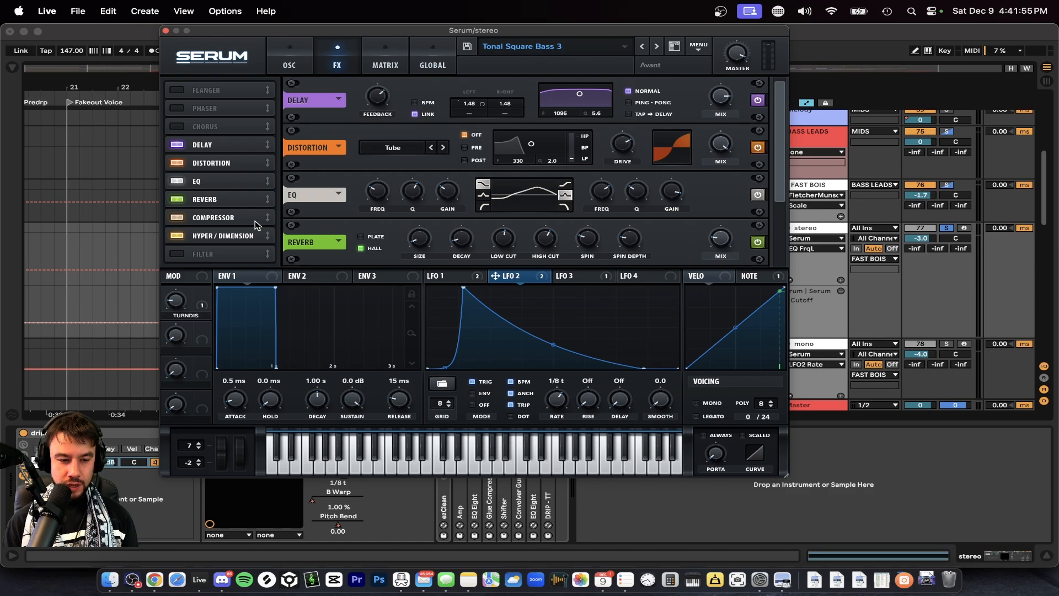
Examine the Reverb's mix, size and low cut, the Compressor's gain, and the Dimension mix in Serum's effects rack.
click(215, 200)
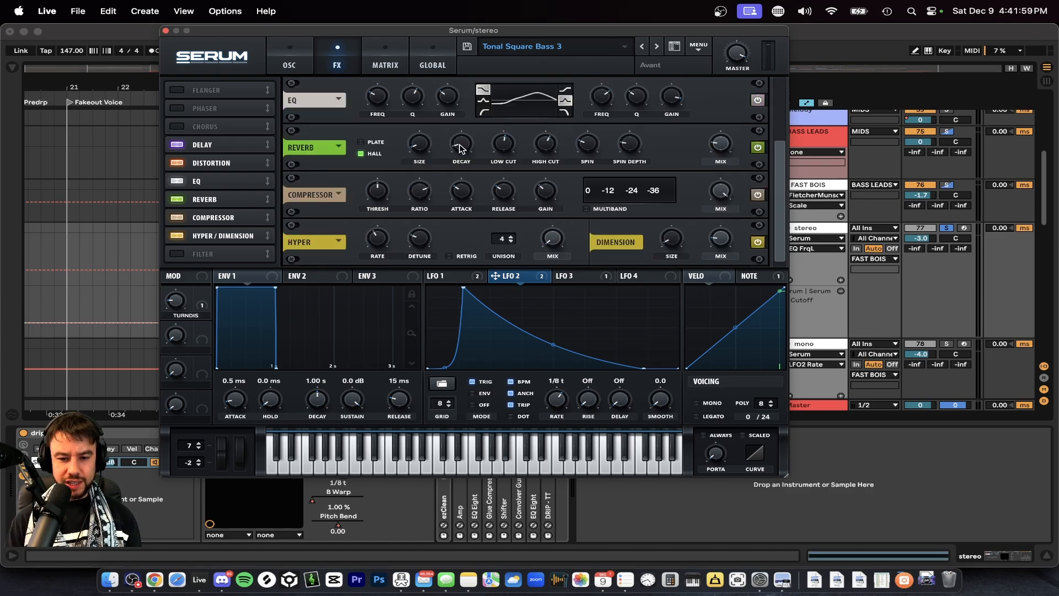
mouse_move(727, 143)
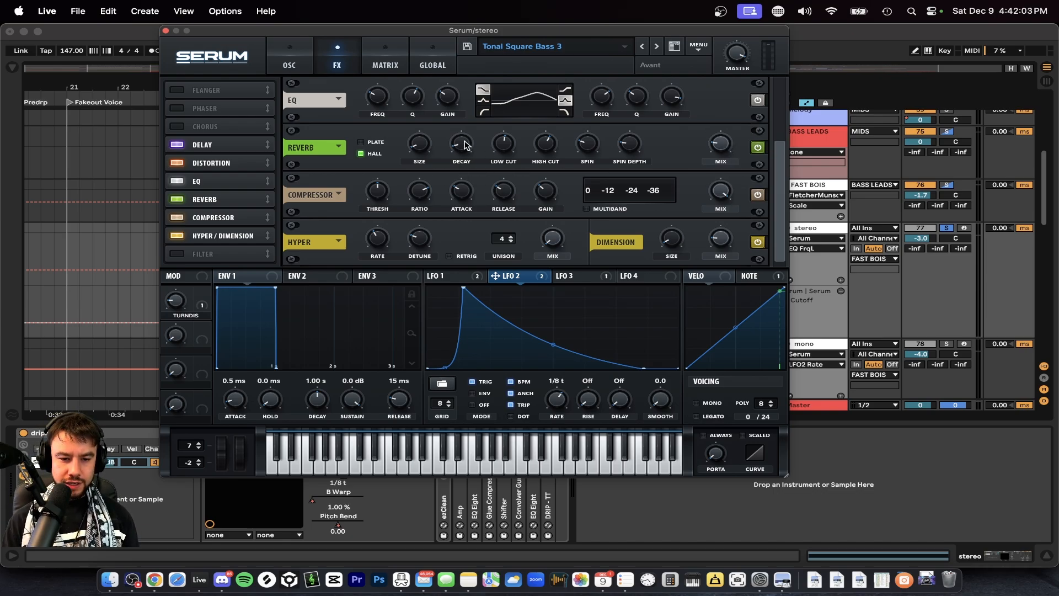
mouse_move(425, 147)
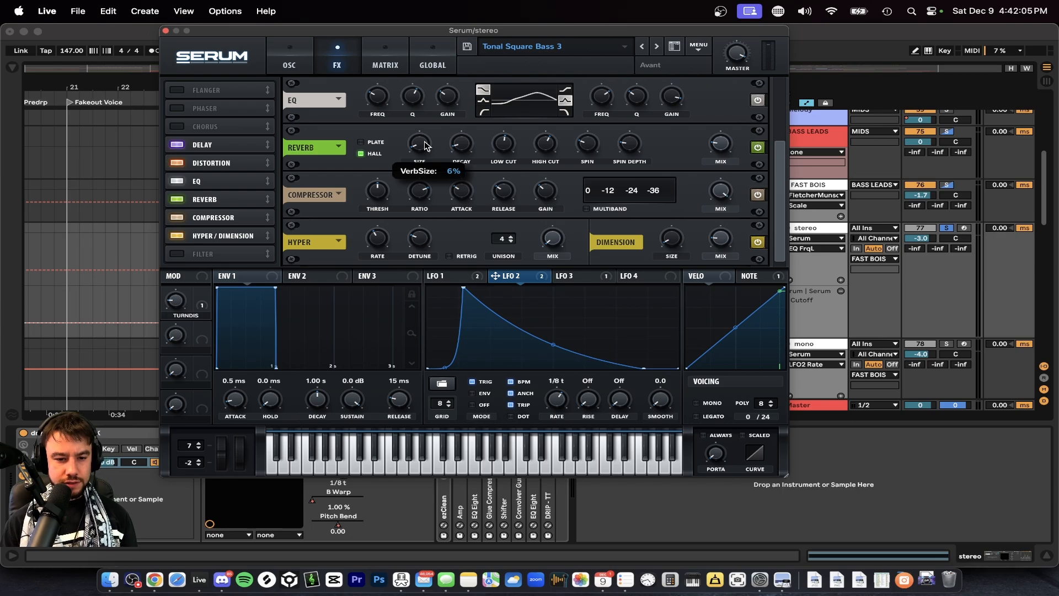
mouse_move(502, 144)
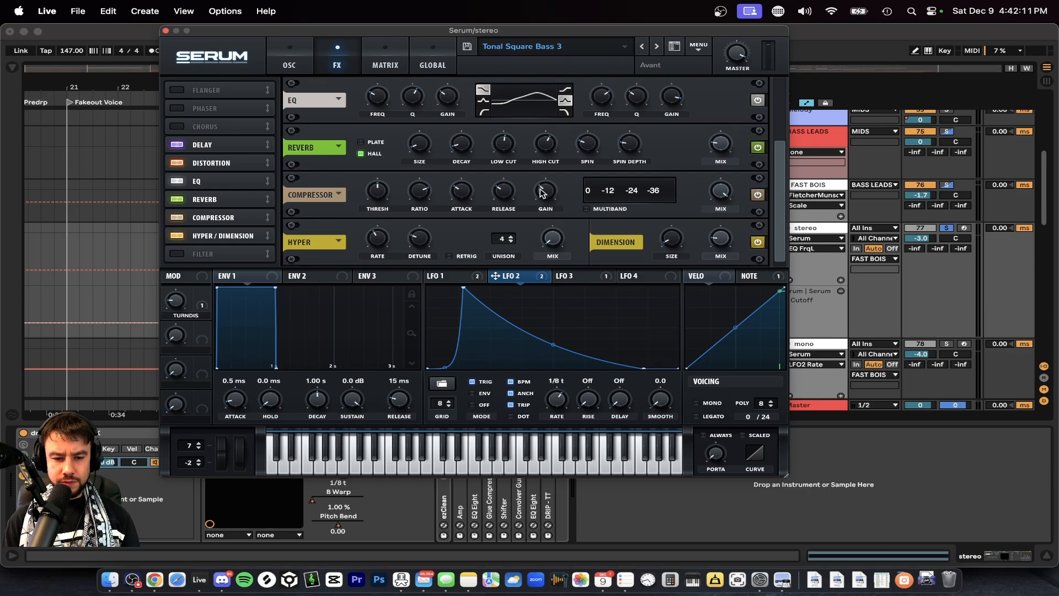
mouse_move(543, 192)
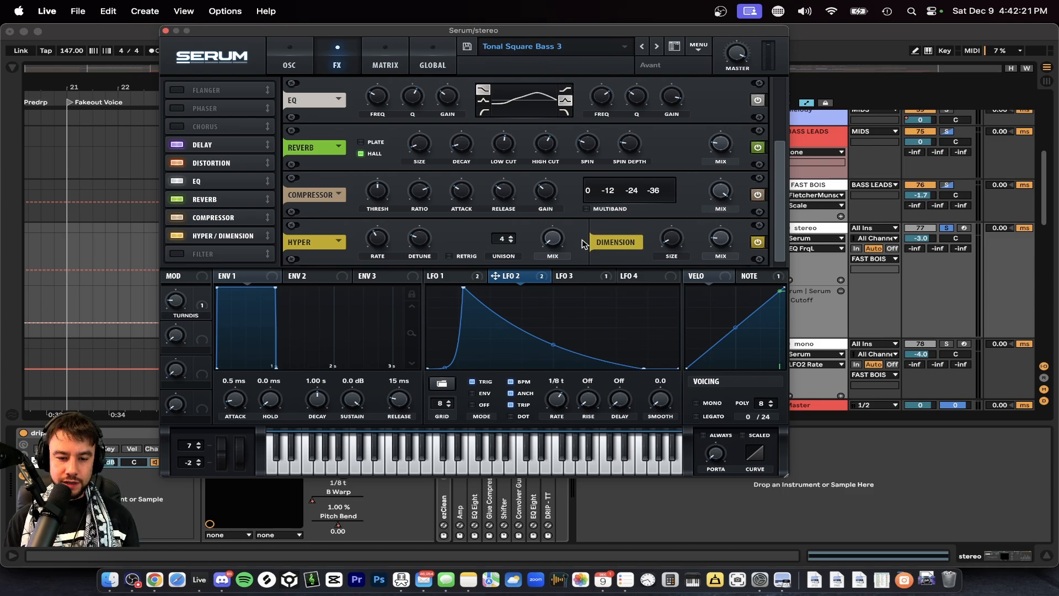
click(715, 238)
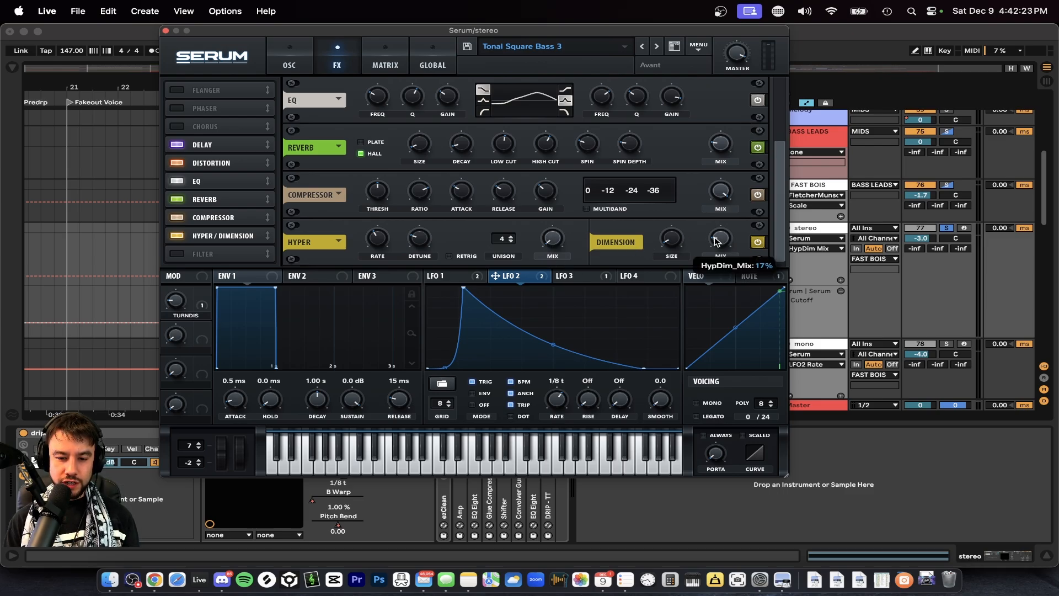
Check the Dimension size in Serum, close the plug-in, and deactivate the stereo track's devices from Amp through DRIP-TT.
click(670, 238)
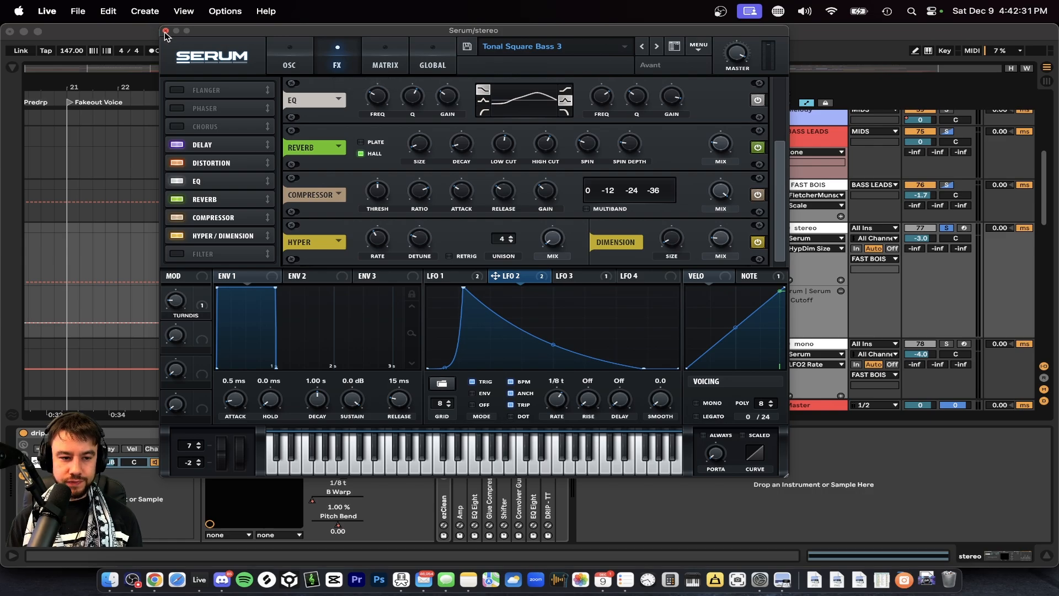
click(166, 34)
click(460, 433)
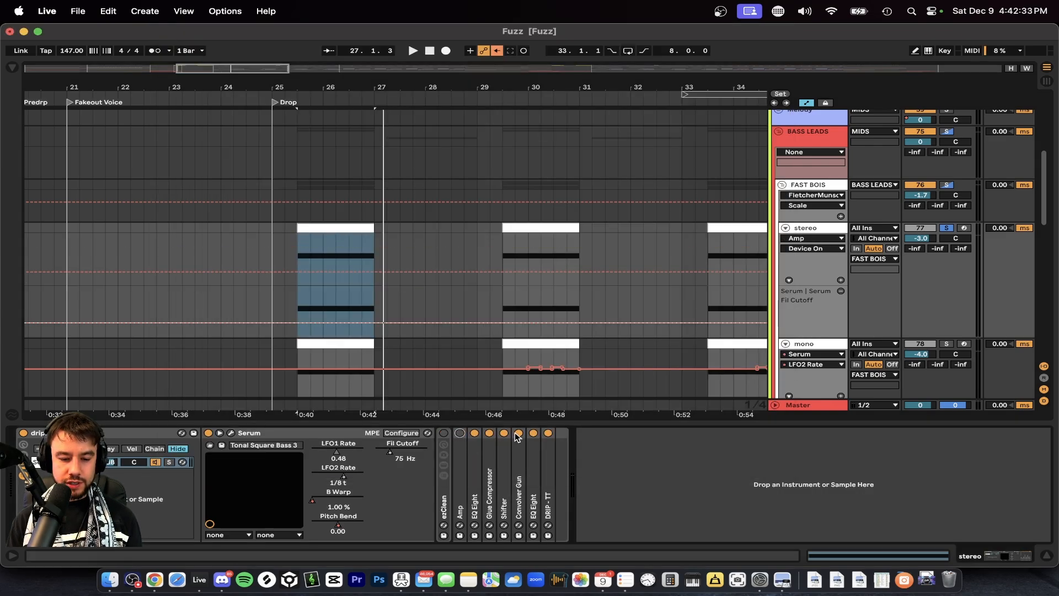
click(548, 448)
shift+click(479, 443)
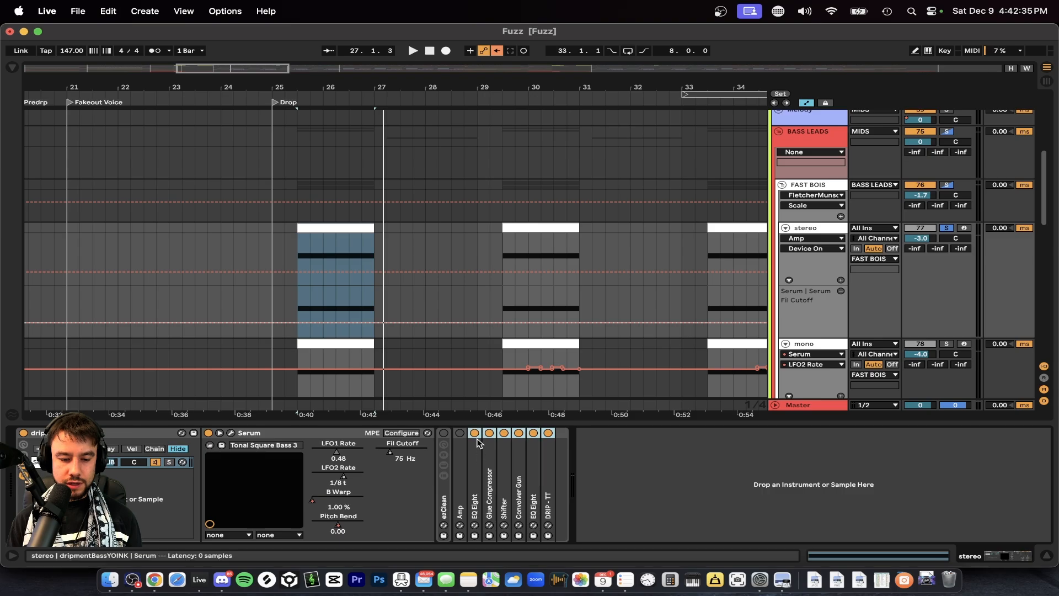
click(474, 432)
Reopen Serum on the stereo track and bypass its Delay, Distortion, EQ, Reverb, Compressor and Hyper/Dimension effects during playback.
click(231, 433)
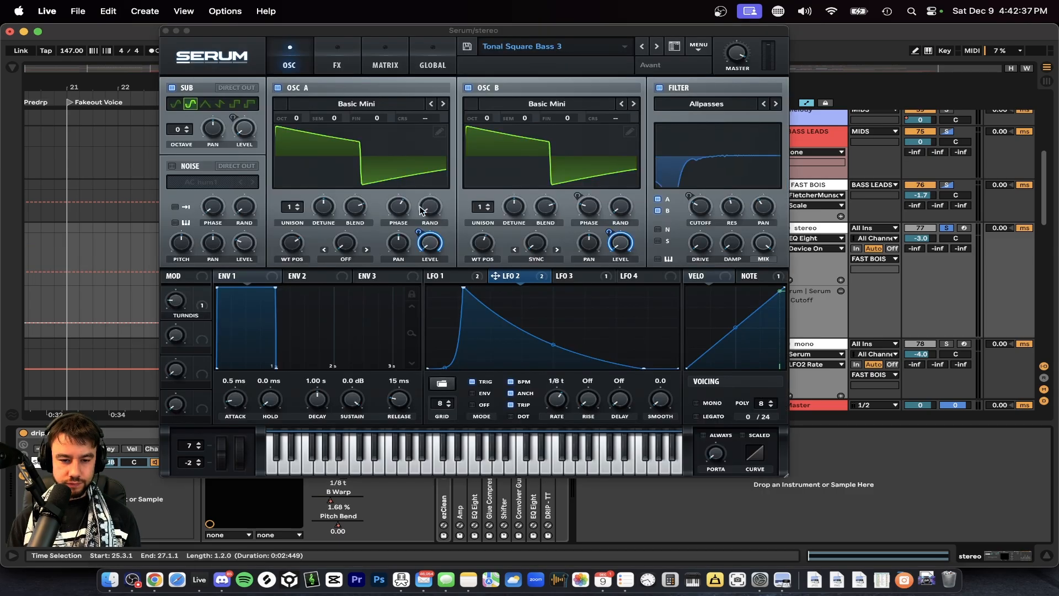
click(321, 57)
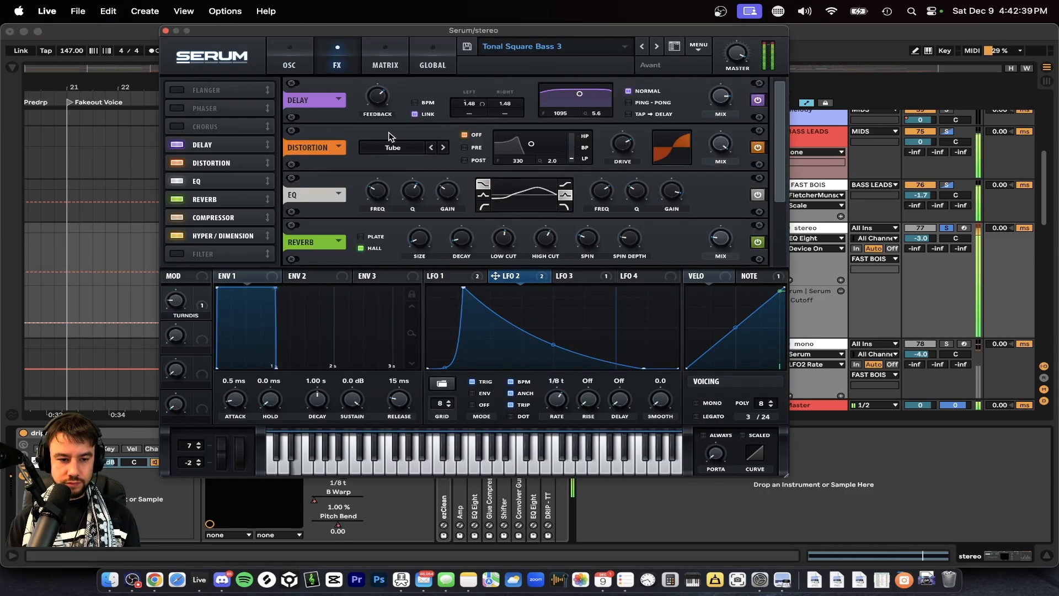
click(177, 145)
click(177, 165)
click(177, 181)
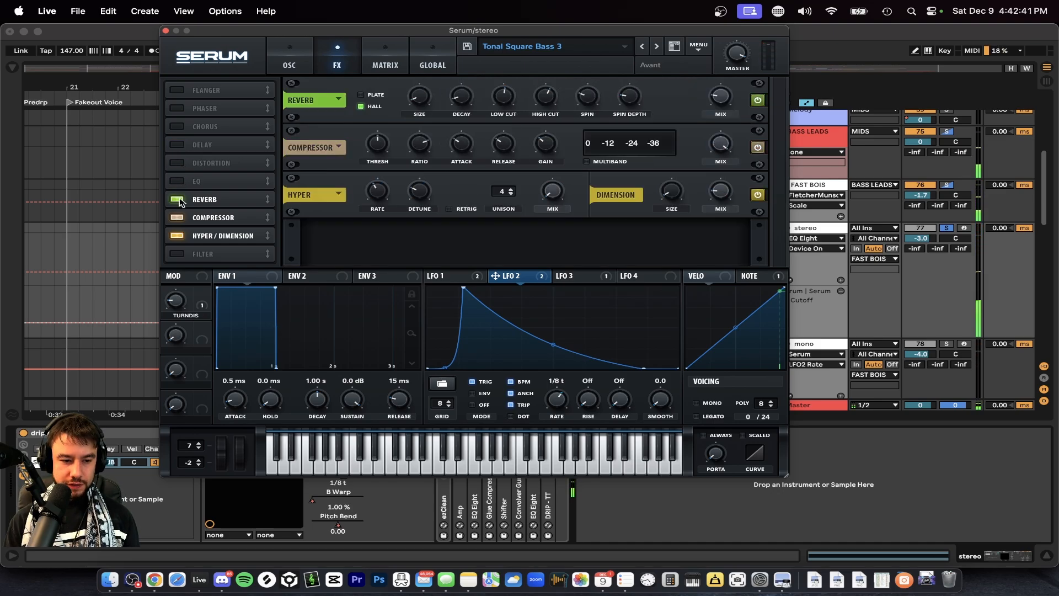
click(177, 199)
click(177, 218)
click(177, 236)
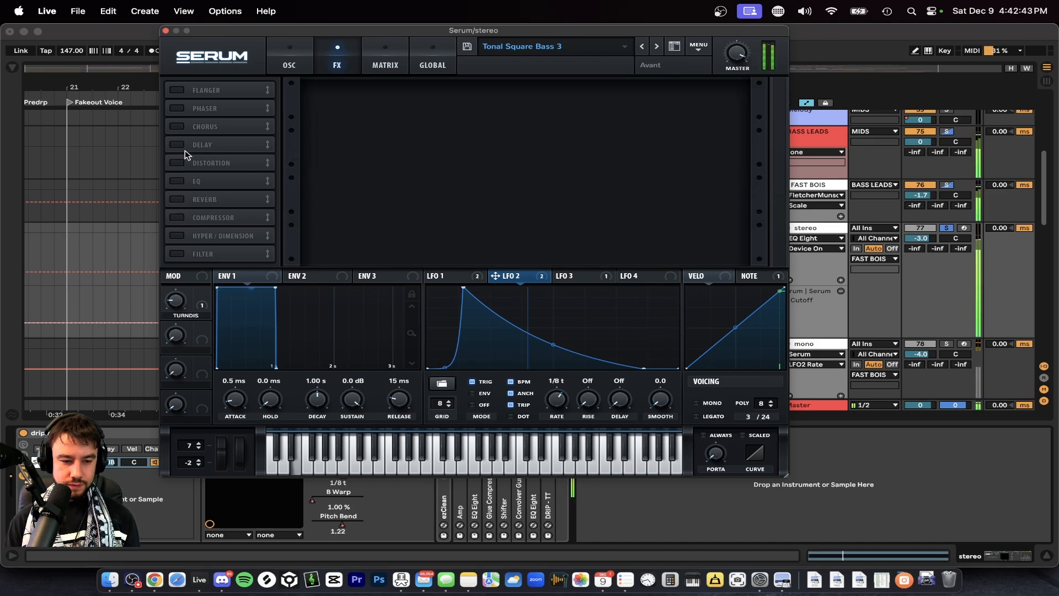
Review the oscillators, re-enable Serum's effects one at a time from Delay to Hyper/Dimension while listening, and close Serum.
click(298, 54)
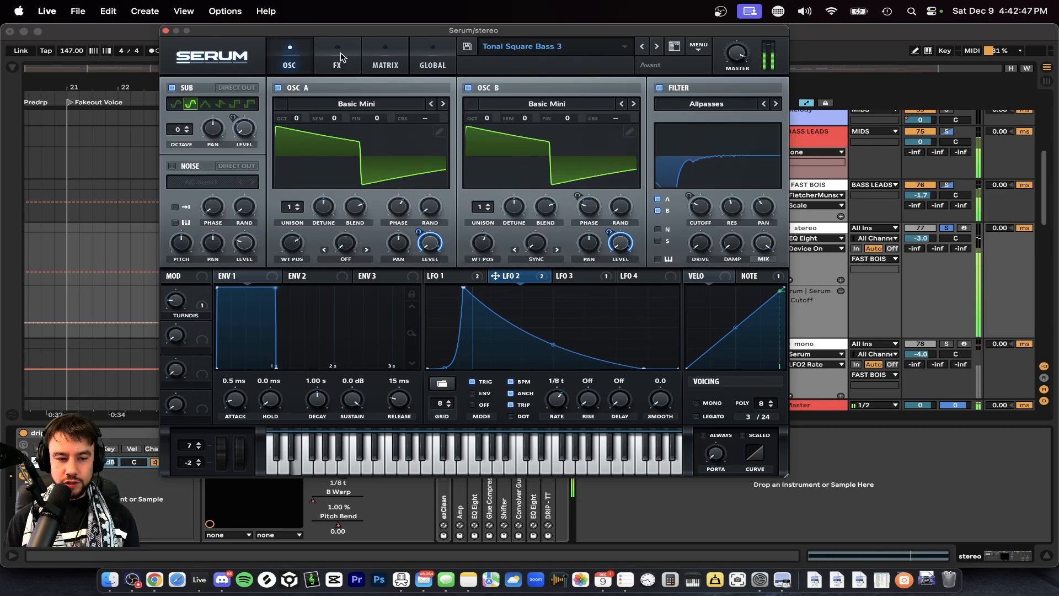
click(341, 58)
click(177, 144)
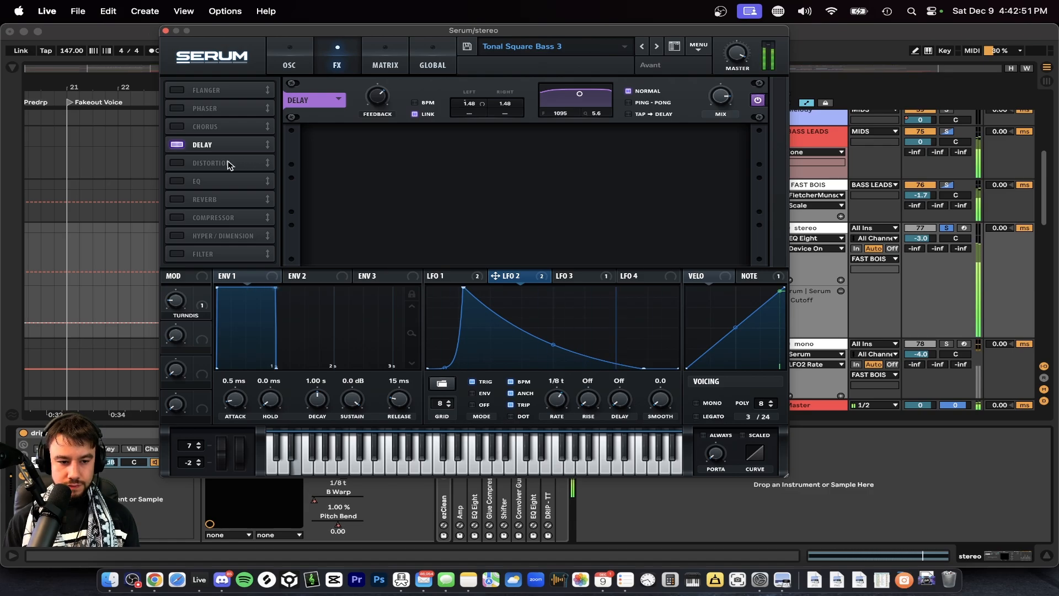
click(178, 164)
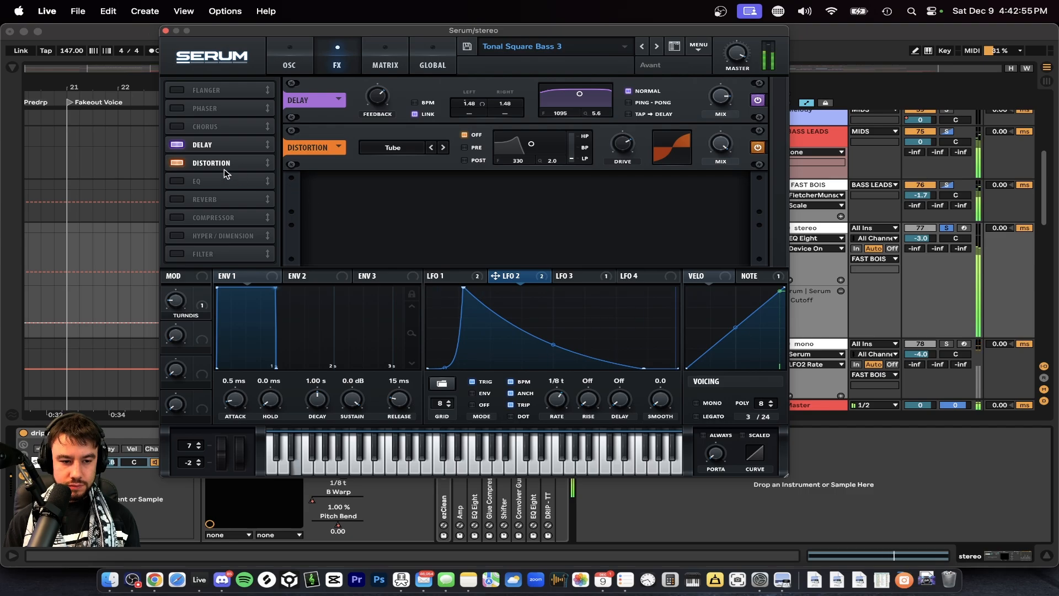
click(176, 181)
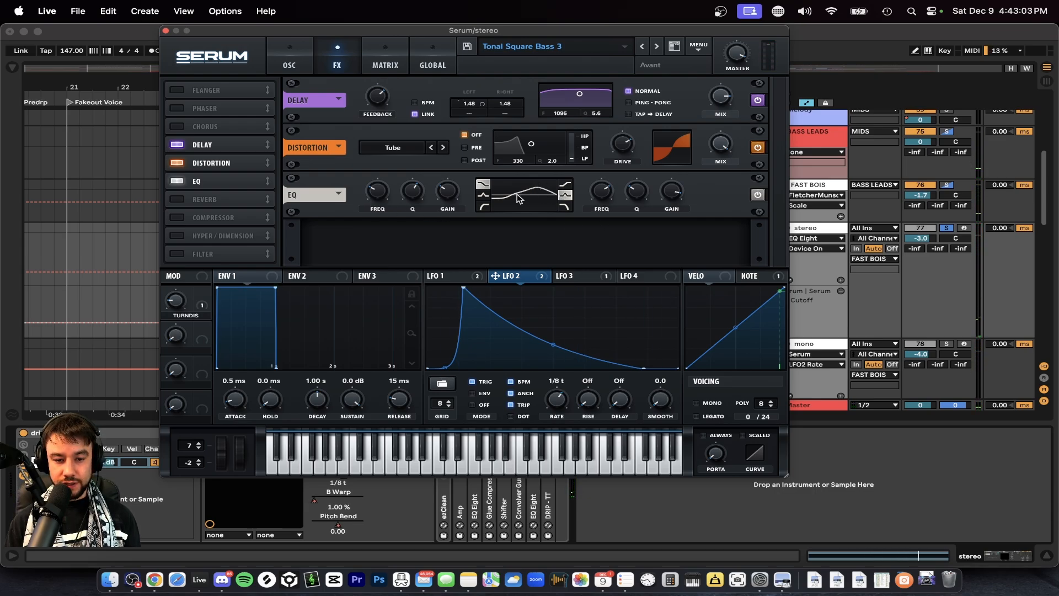
click(178, 200)
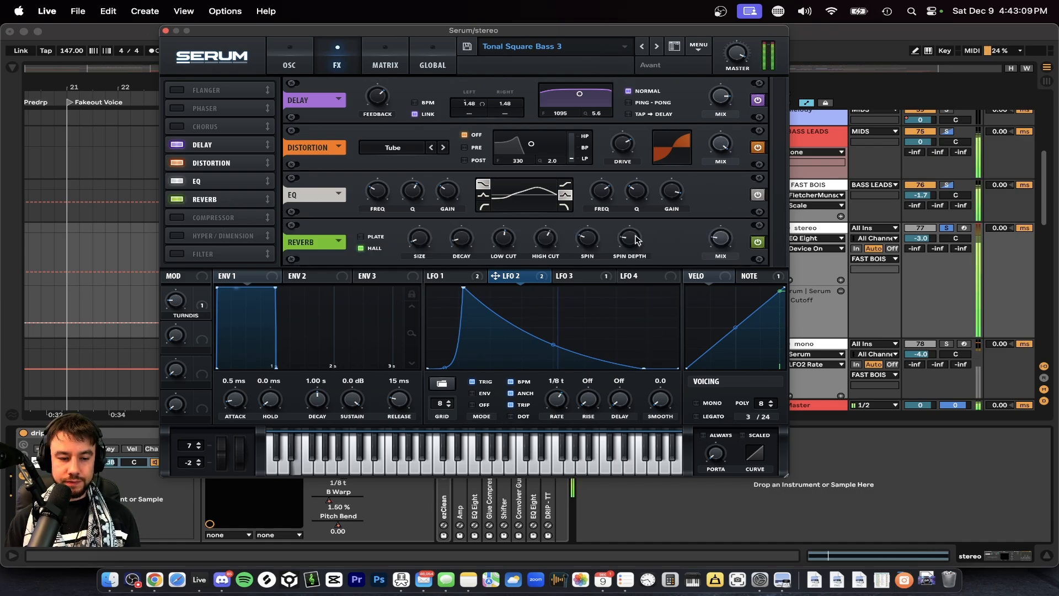
click(177, 217)
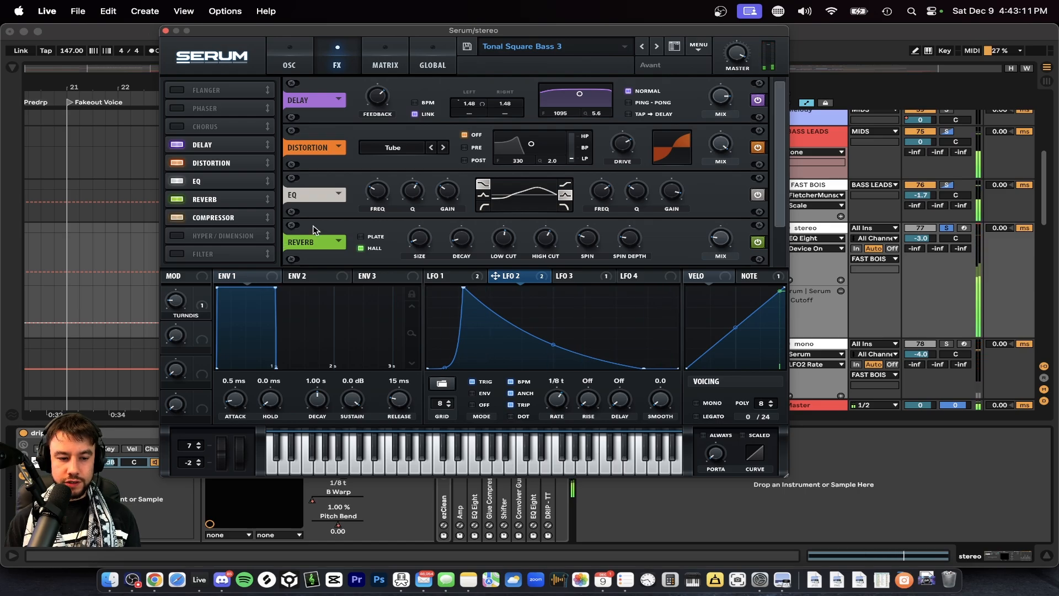
scroll(313, 225, down, 2)
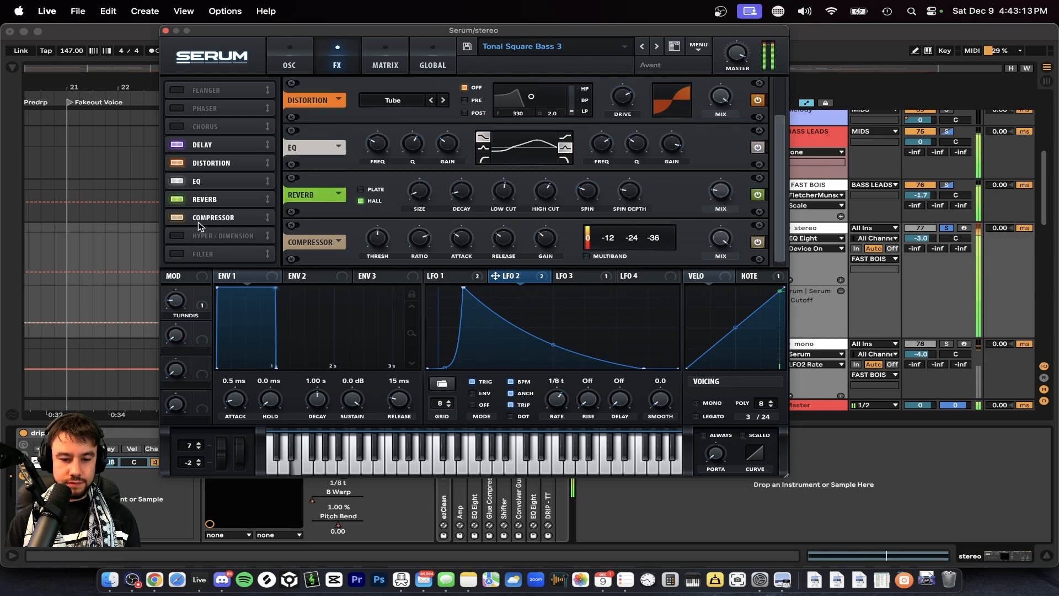
click(177, 236)
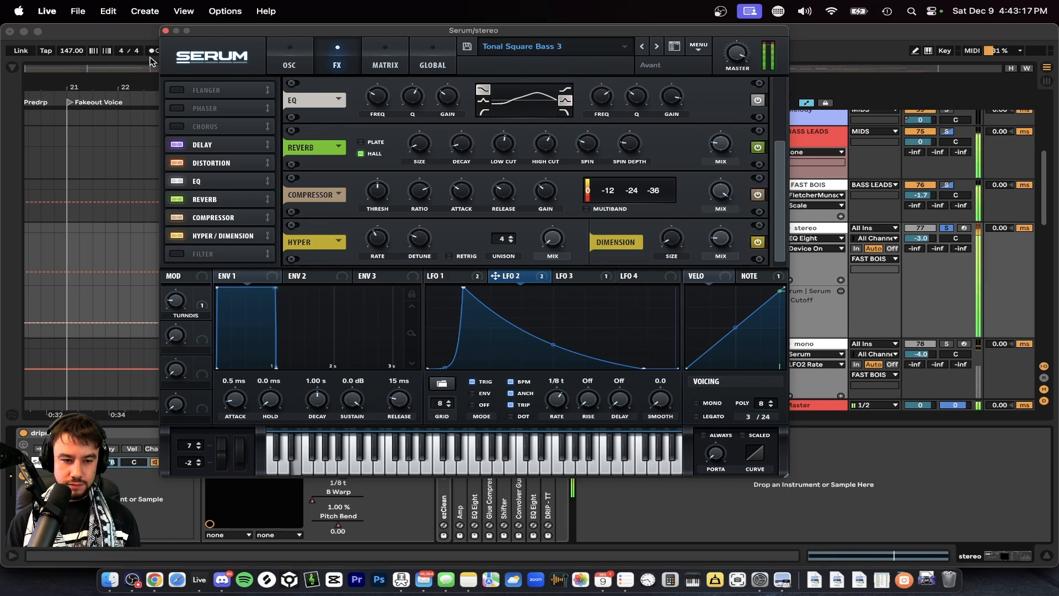
click(165, 31)
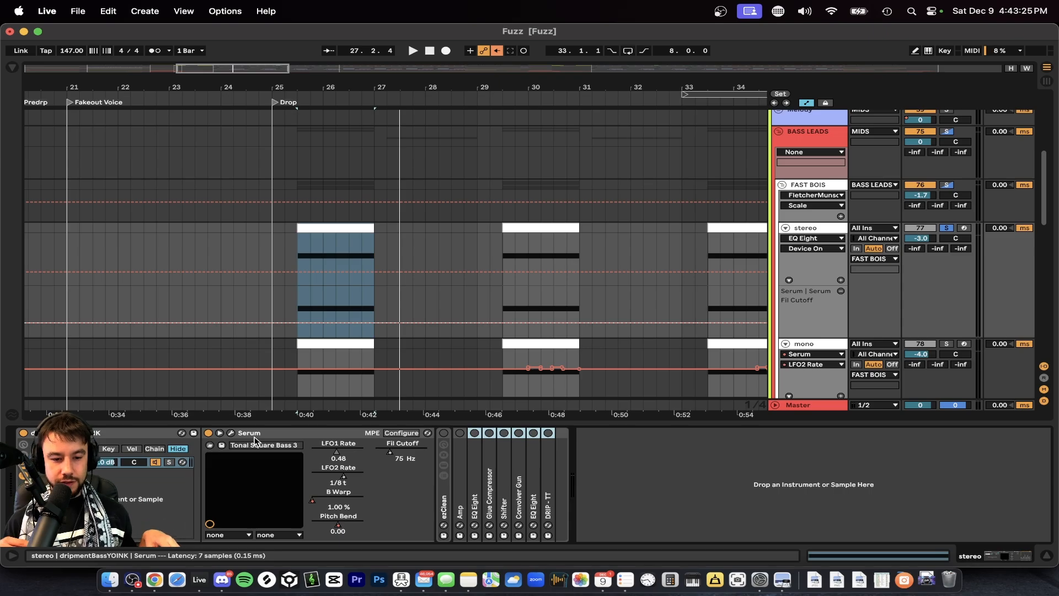
Search the browser for "imager" and add Ozone Imager 2 at the end of the stereo track's device chain.
scroll(275, 331, down, 1)
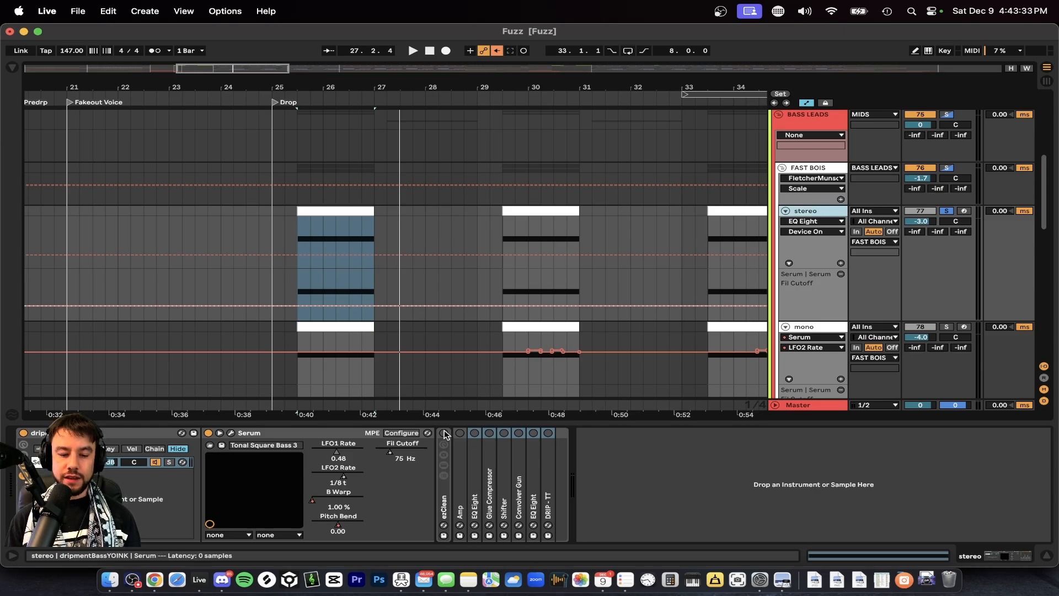
key(super+f)
text(imager)
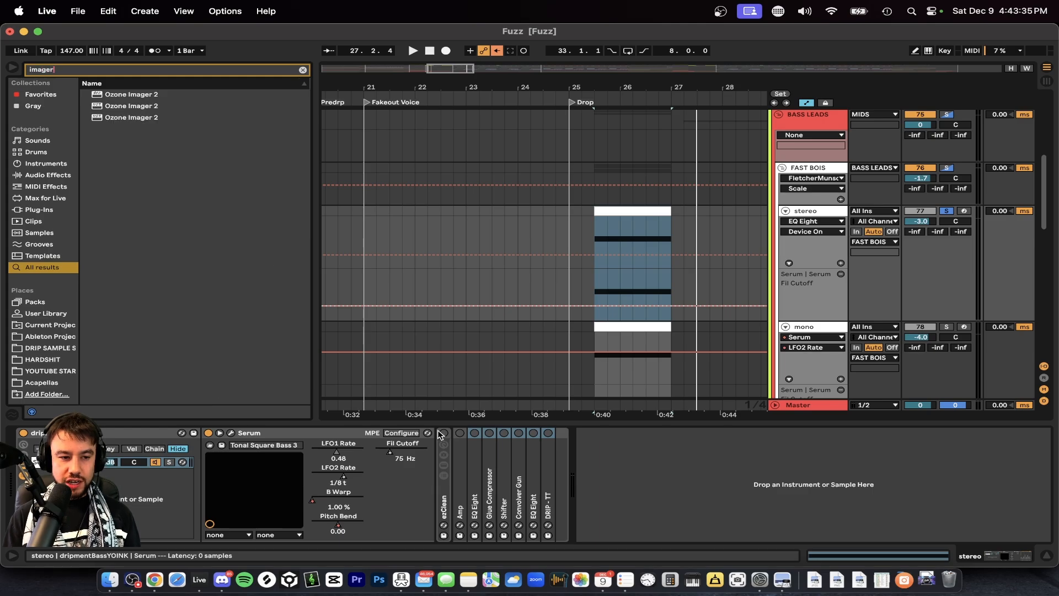
drag(131, 117, 683, 387)
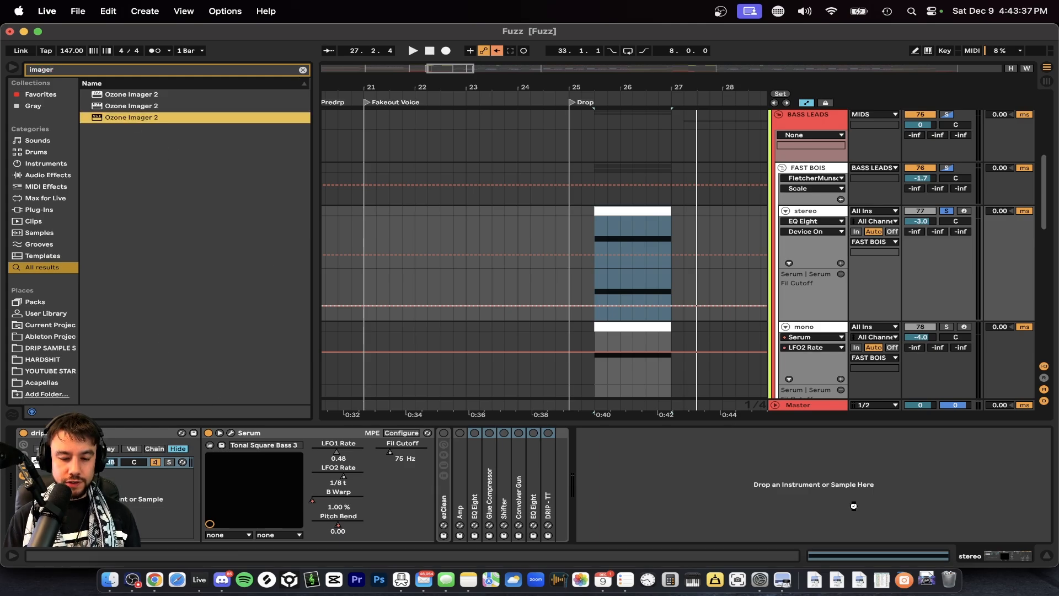
drag(854, 506, 589, 467)
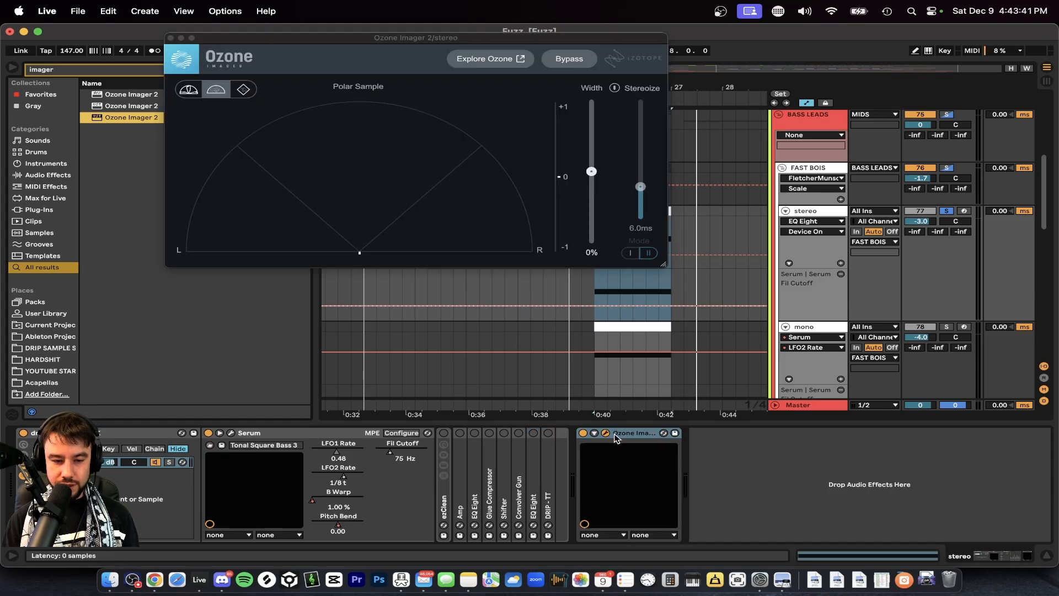
Play the stereo bass clip to view its width in Ozone Imager, and close the imager window.
key(space)
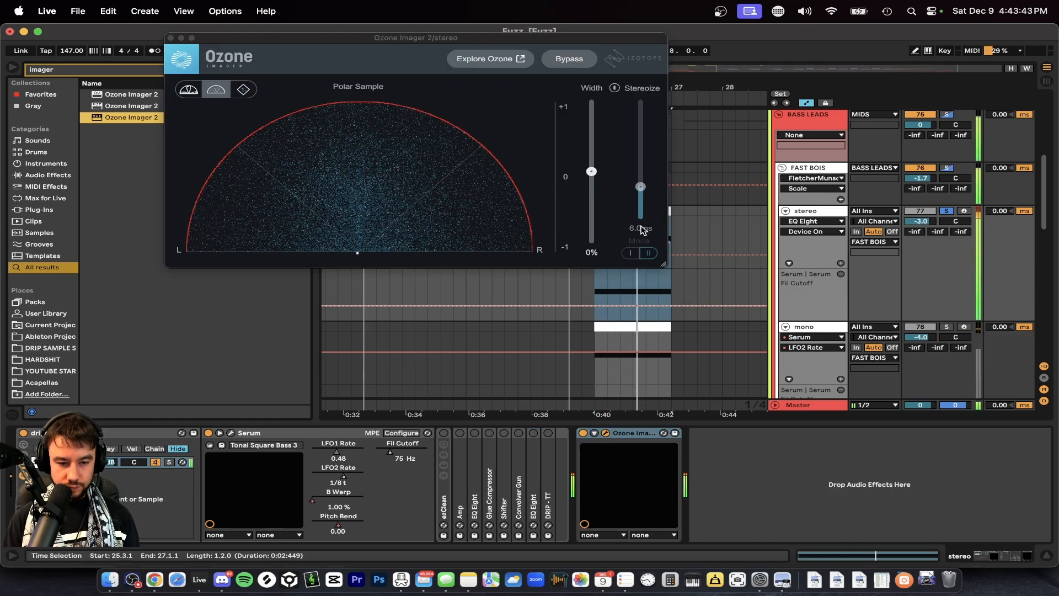
key(space)
click(170, 38)
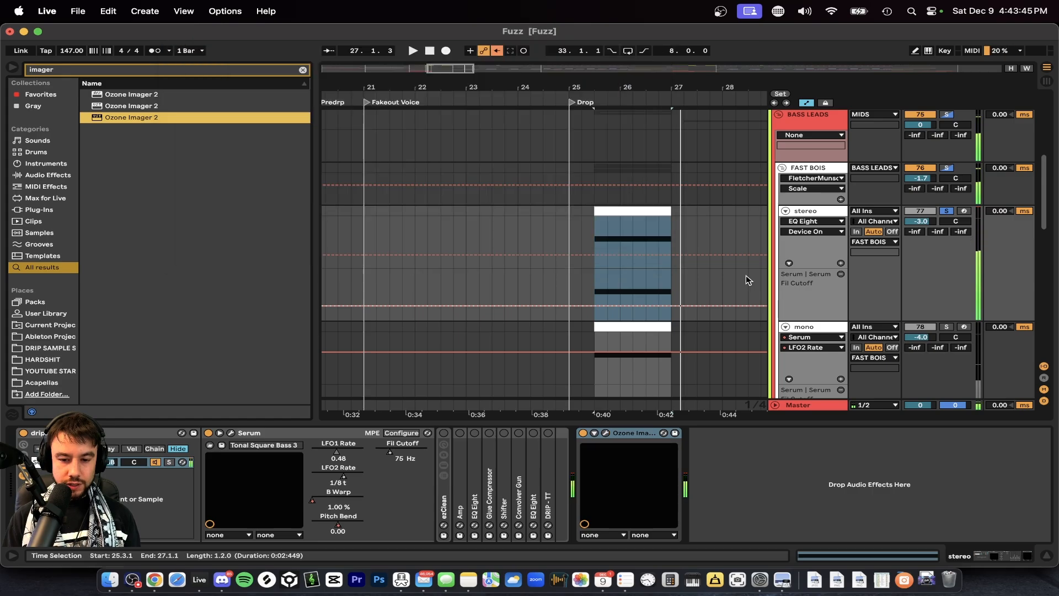
Add Ozone Imager 2 after Bass Mono at the end of the mono track's device chain.
click(826, 327)
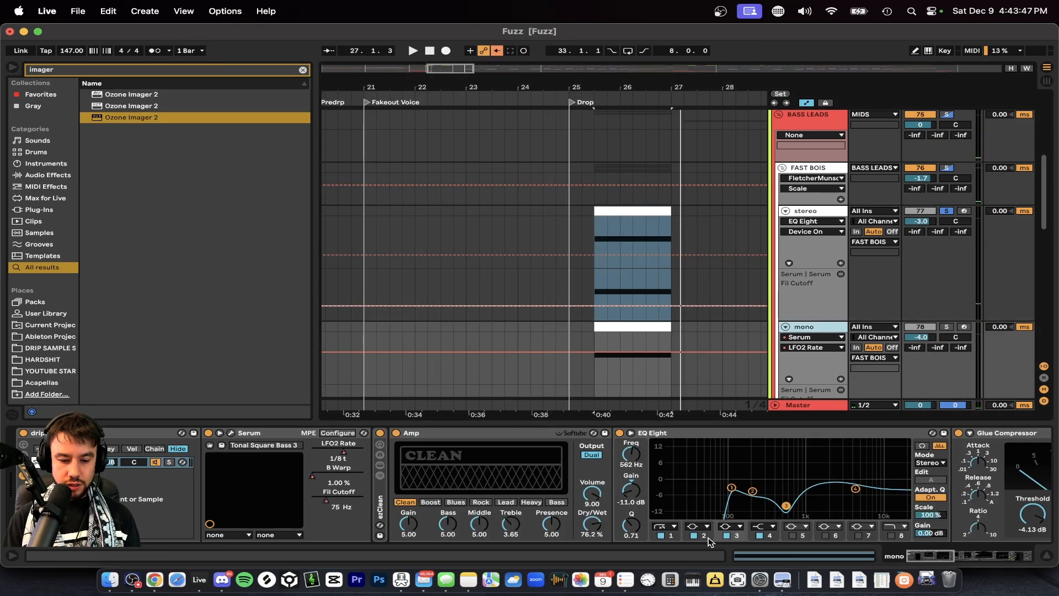
scroll(706, 518, right, 10)
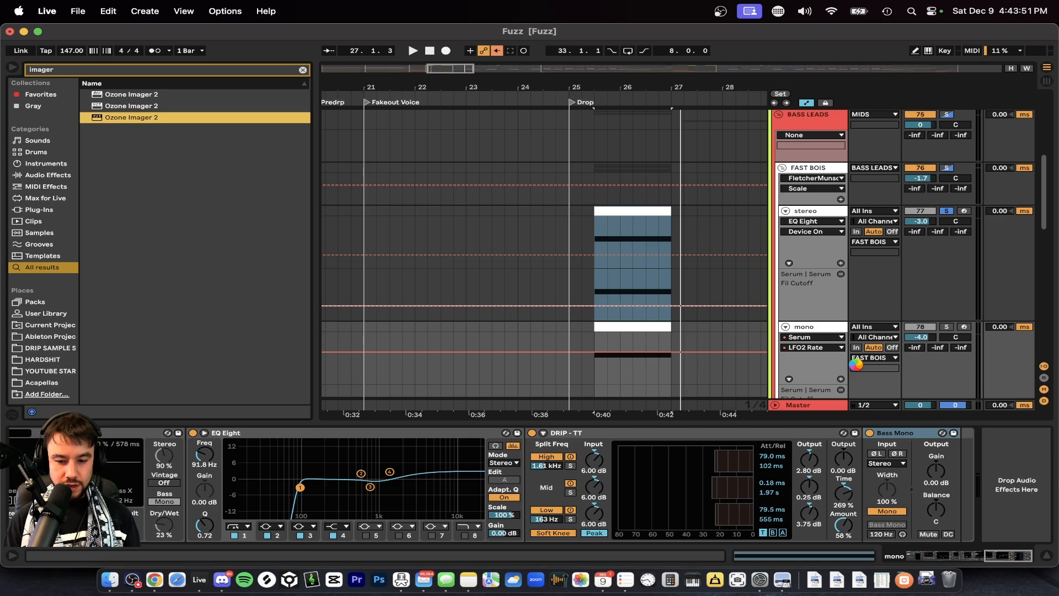
key(Return)
click(807, 331)
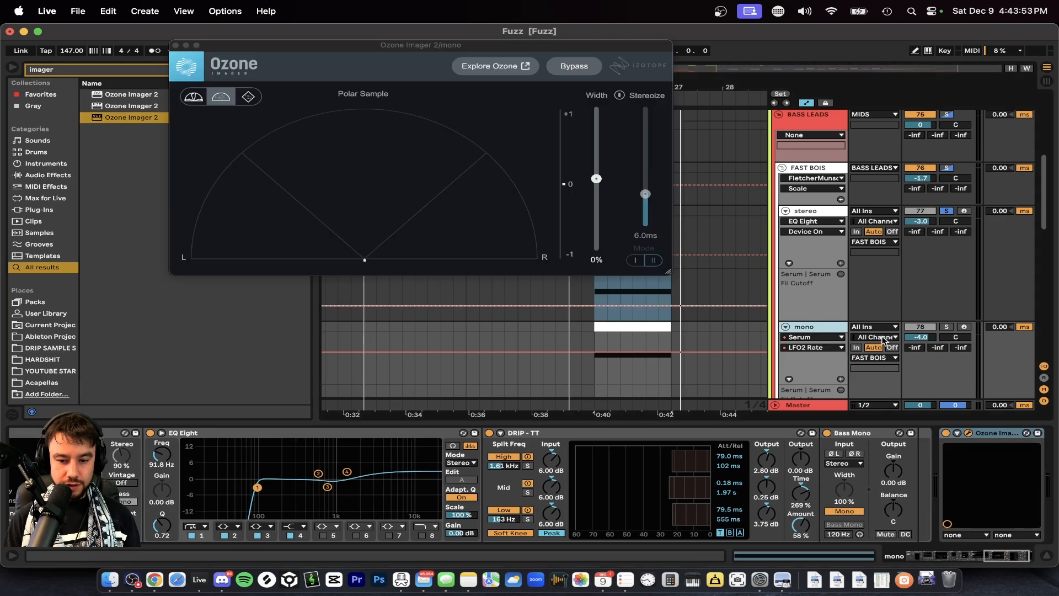
Solo the mono track, play its drop clip to view the image in Ozone Imager, and close the imager window.
click(947, 327)
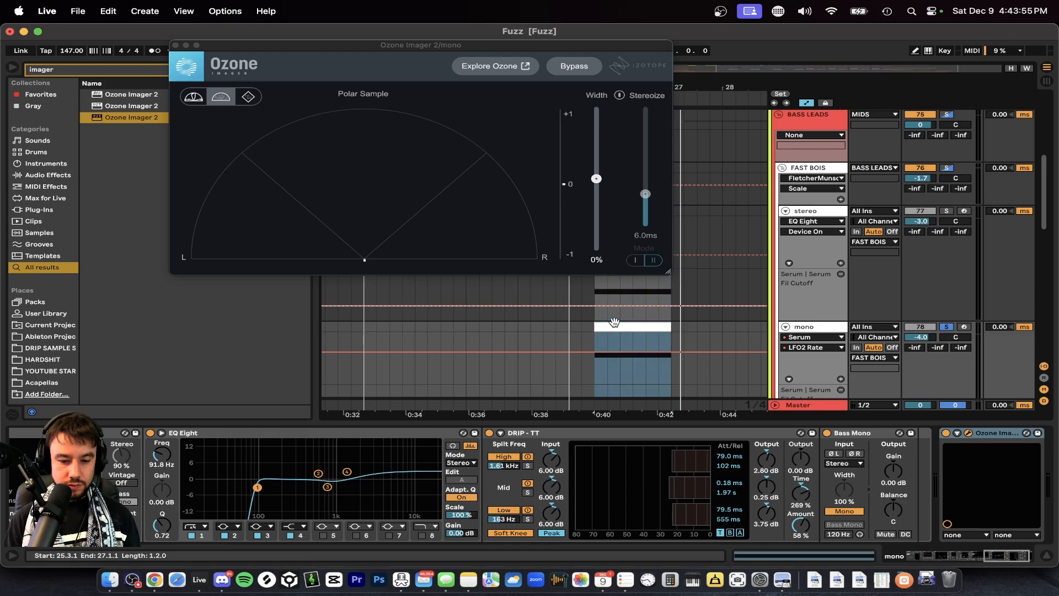
key(space)
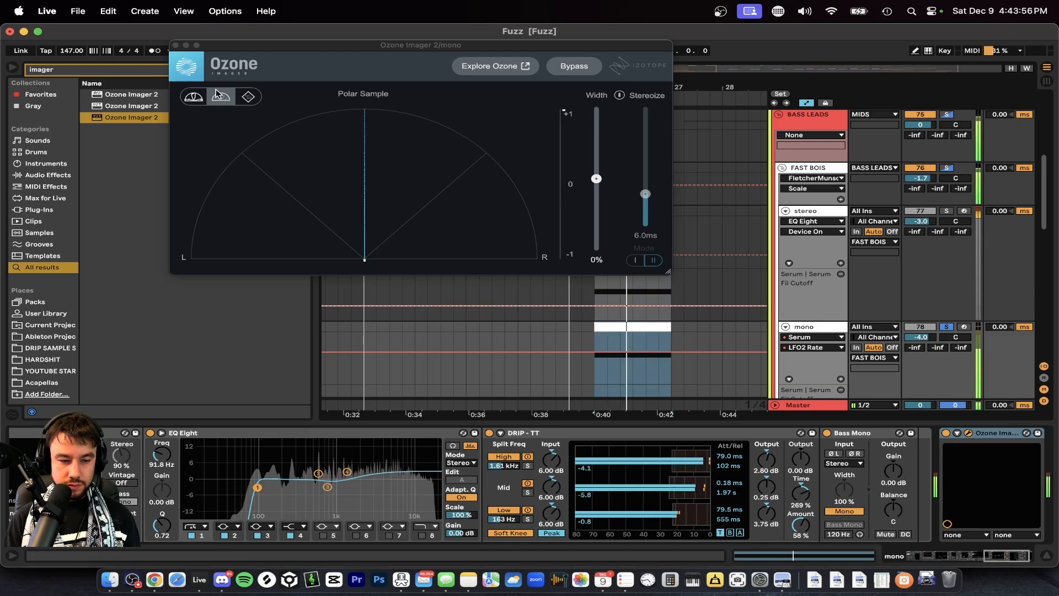
click(175, 45)
Solo the stereo track and compare its sound with and without the mono layer soloed alongside it.
click(822, 212)
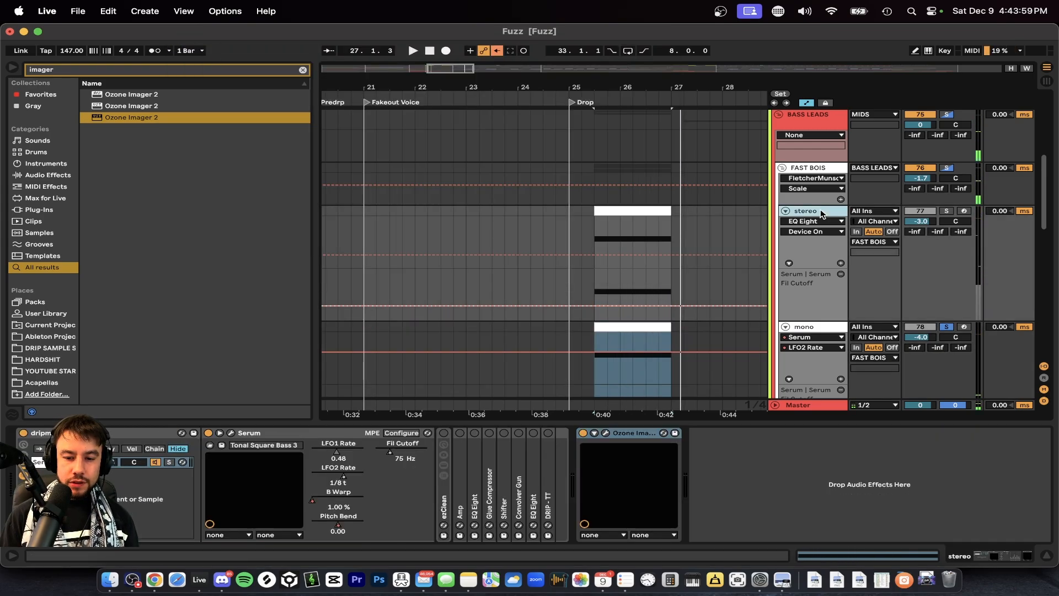
click(946, 212)
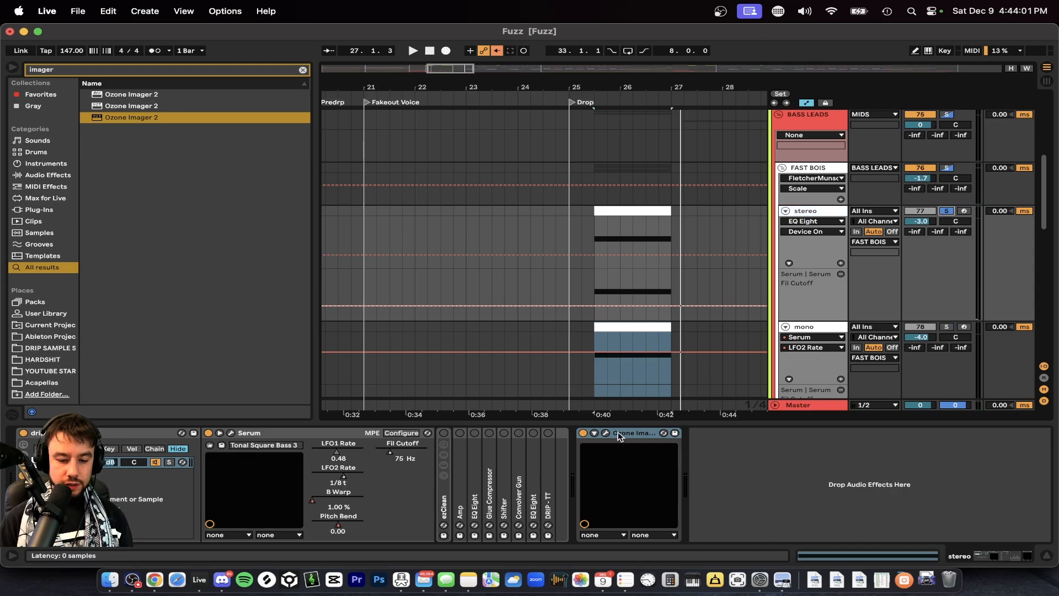
super+click(946, 327)
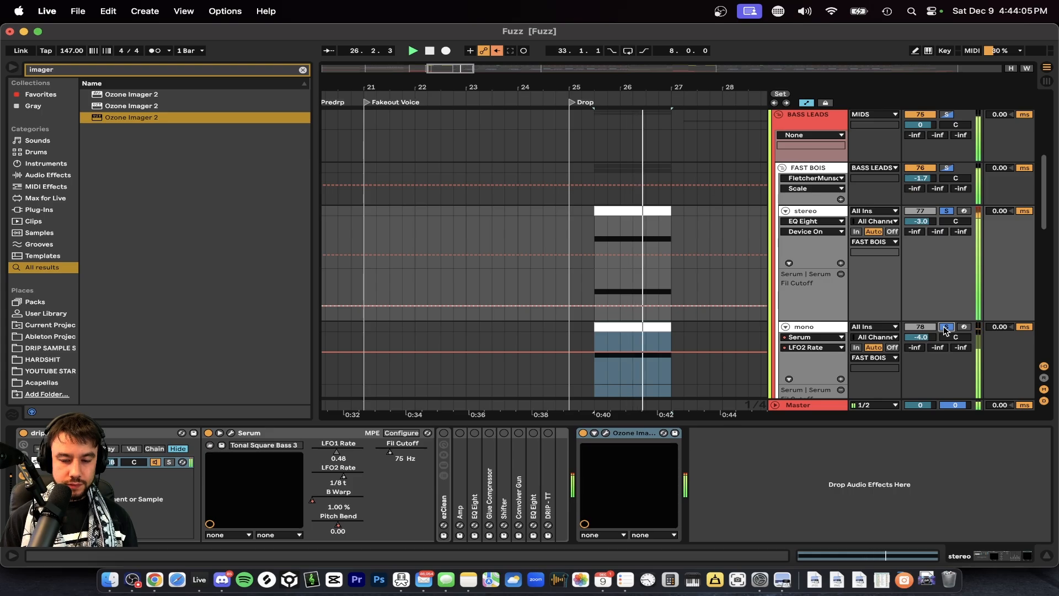
click(946, 326)
key(space)
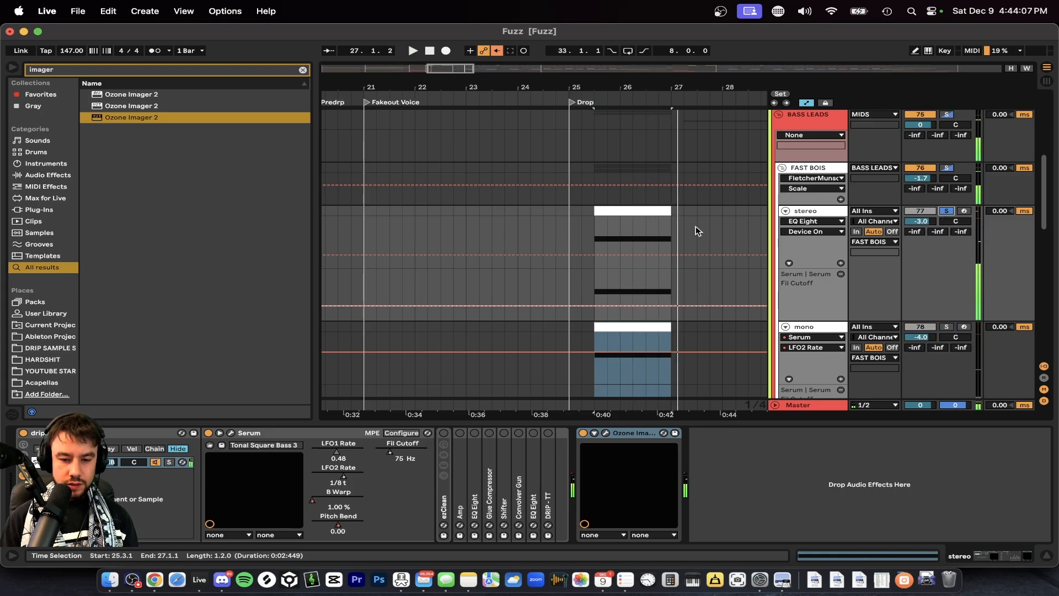
Activate and unfold the stereo track's ezClean rack, and collapse Reduce Ambience to examine its OTT and CamelCrusher devices.
click(652, 221)
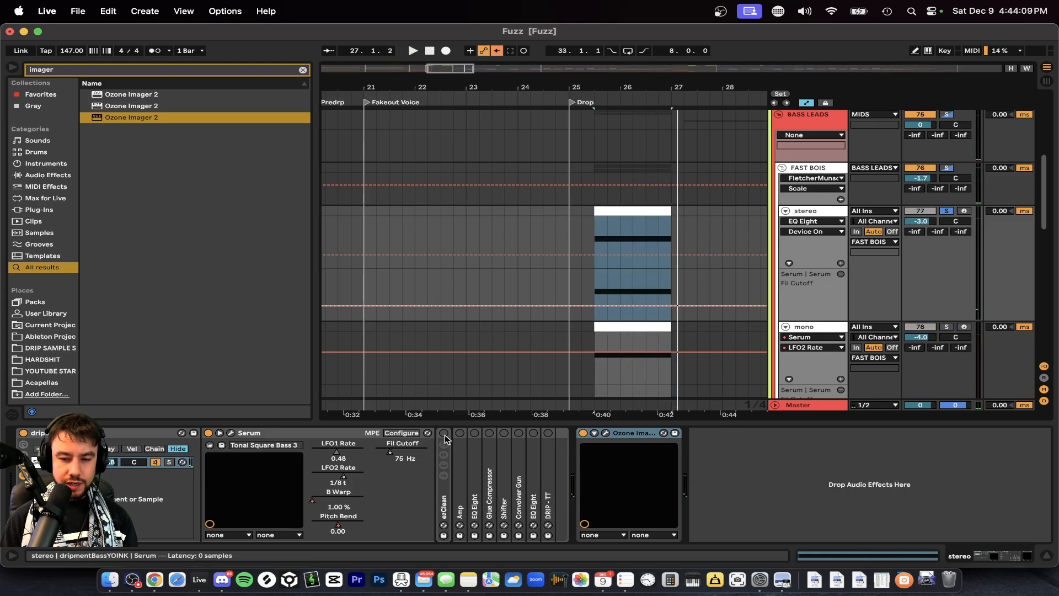
double_click(441, 497)
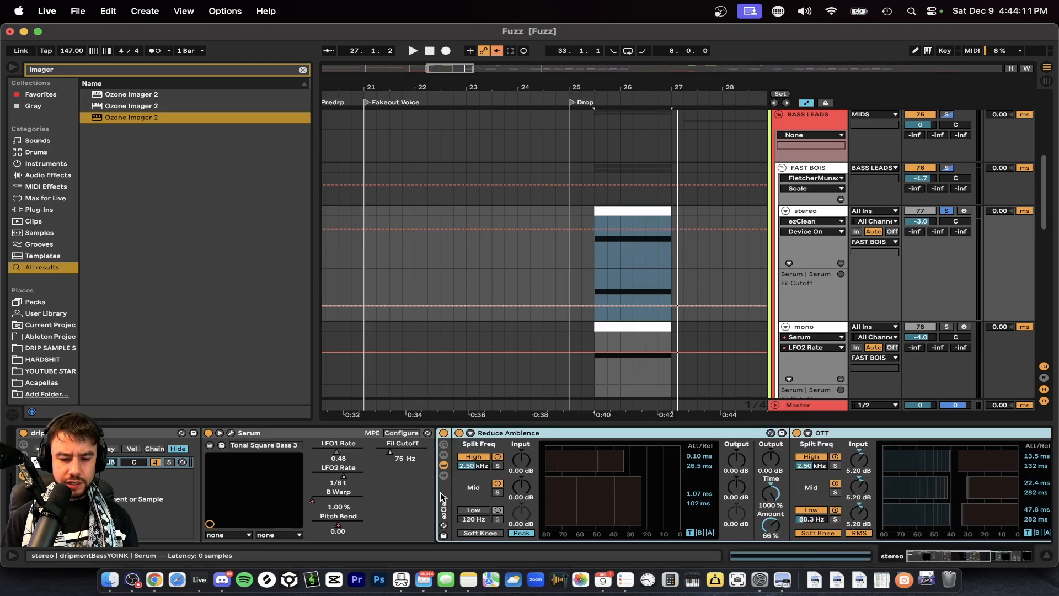
scroll(530, 474, right, 3)
click(490, 432)
double_click(501, 434)
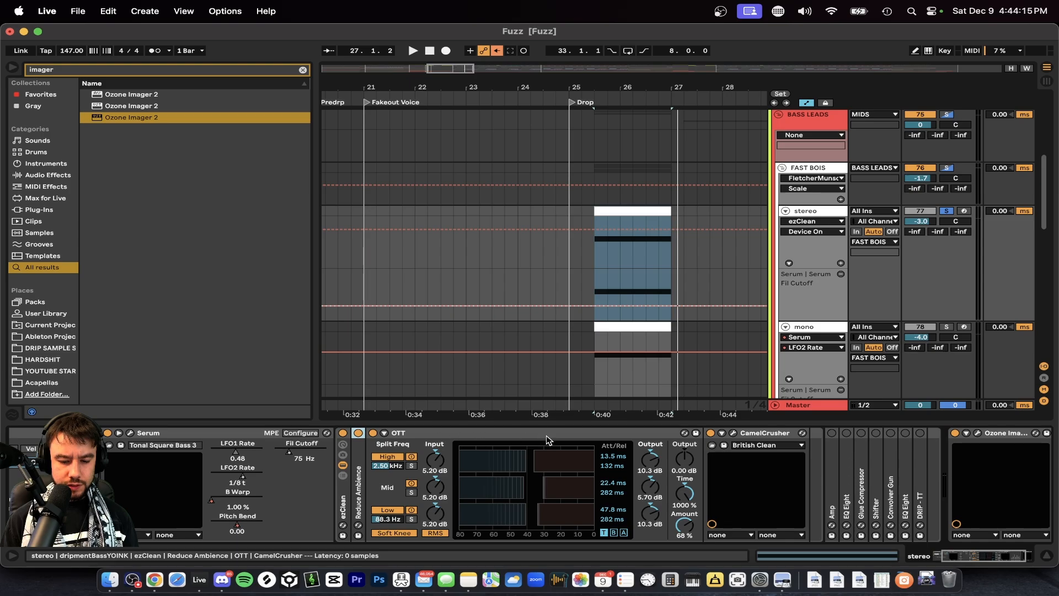
click(736, 430)
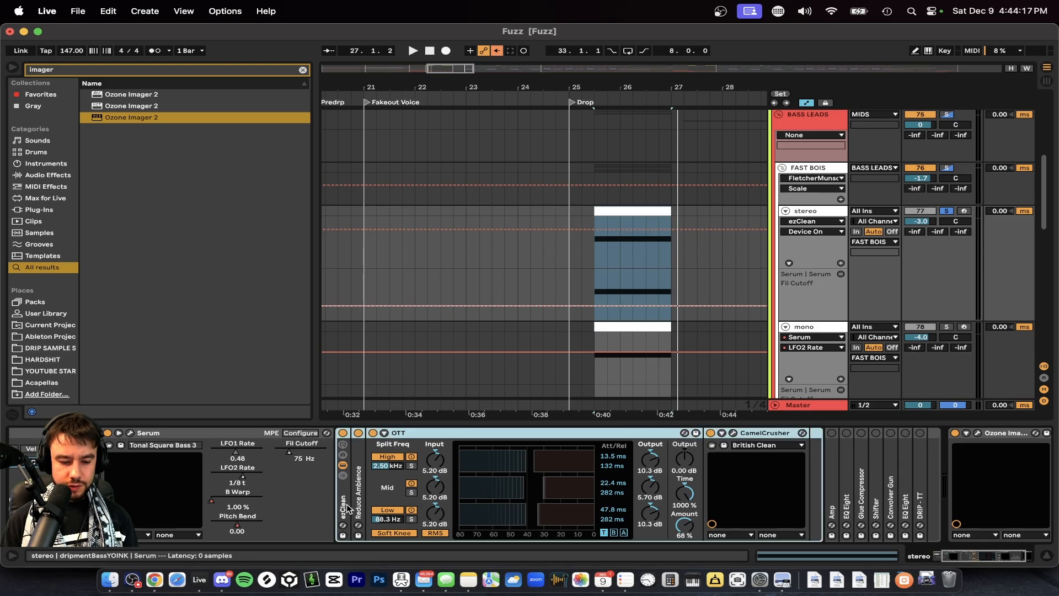
Collapse the stereo track's ezClean rack, then unfold and activate the Amp device and play the drop to hear it.
double_click(344, 508)
double_click(357, 487)
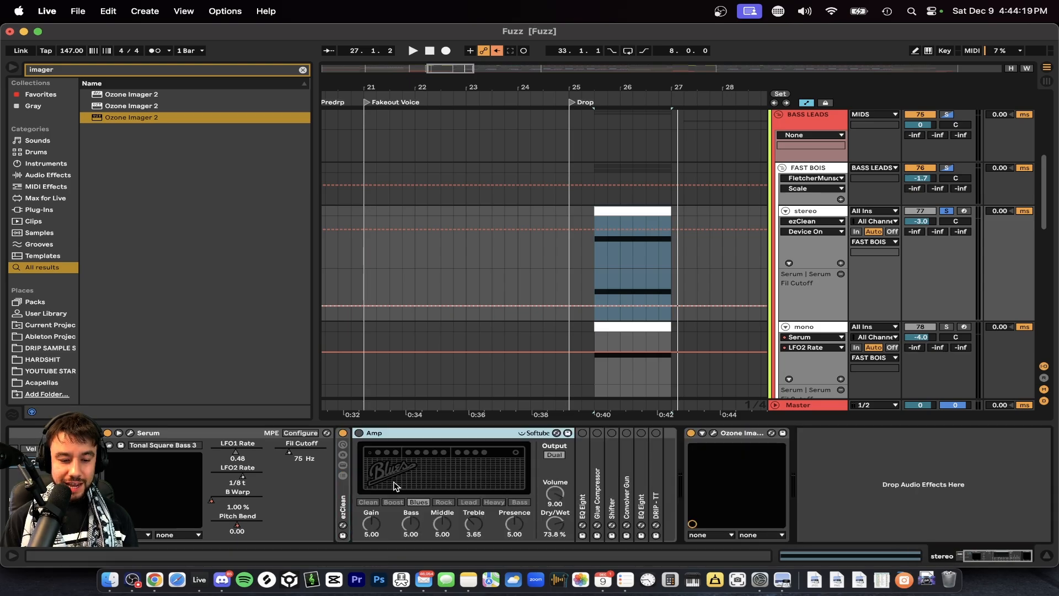
click(401, 442)
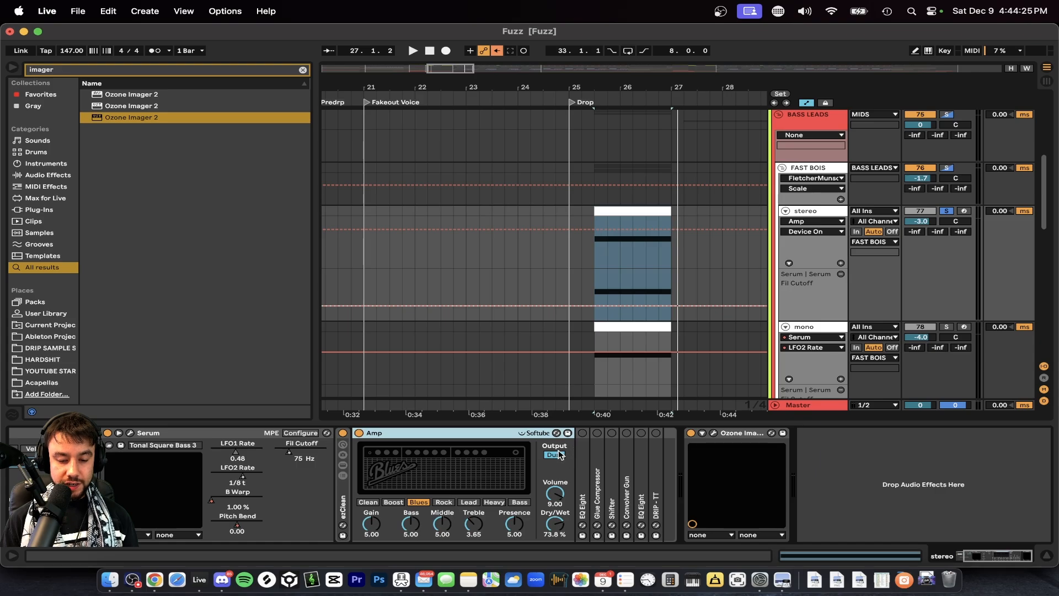
key(space)
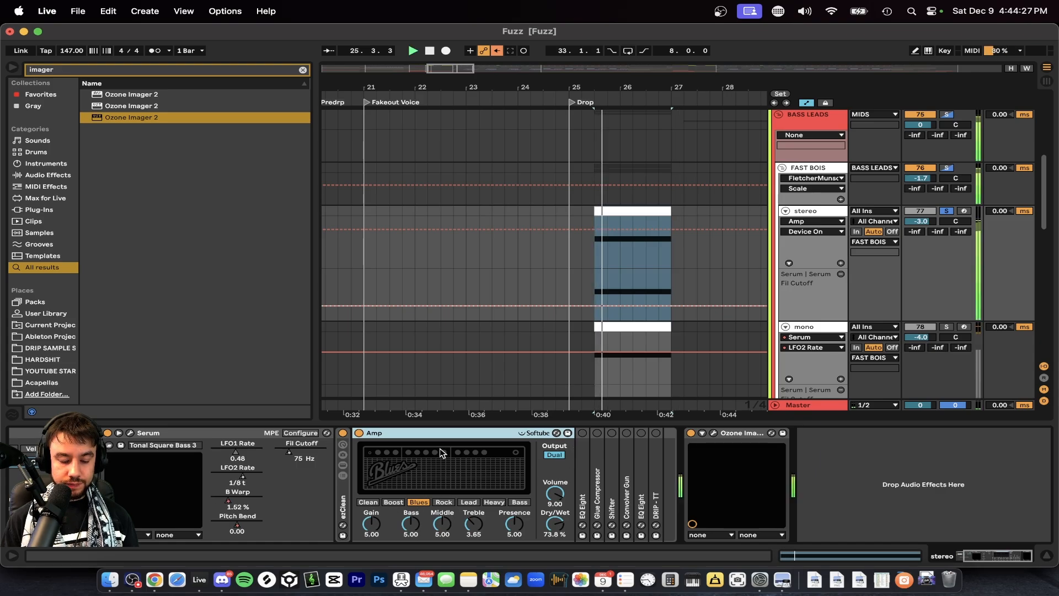
key(space)
Unfold and activate the EQ Eight after Amp, and play the drop to see its effect on the spectrum.
double_click(585, 469)
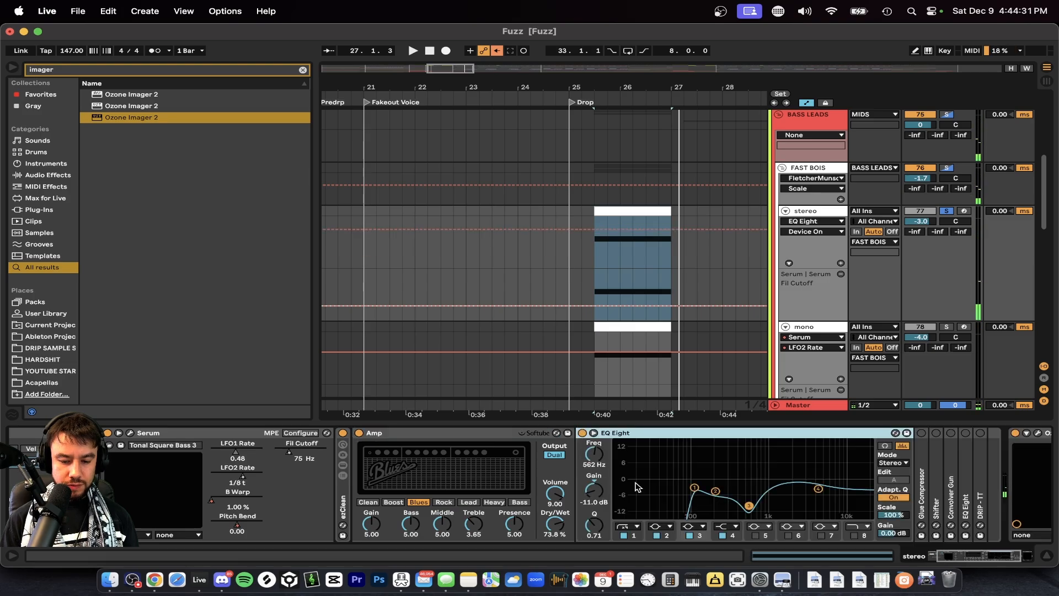
scroll(548, 504, right, 5)
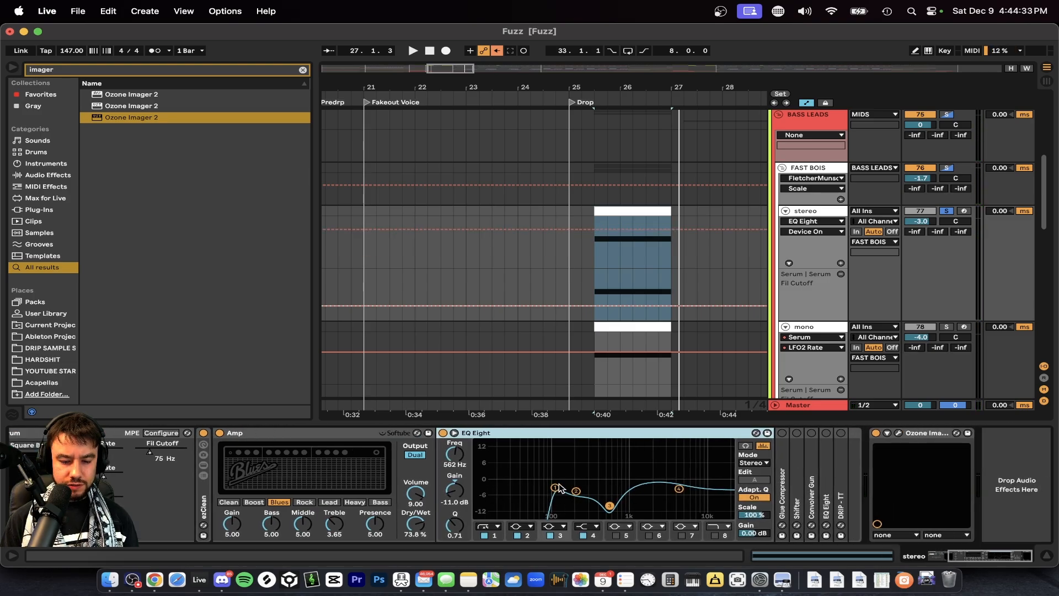
key(space)
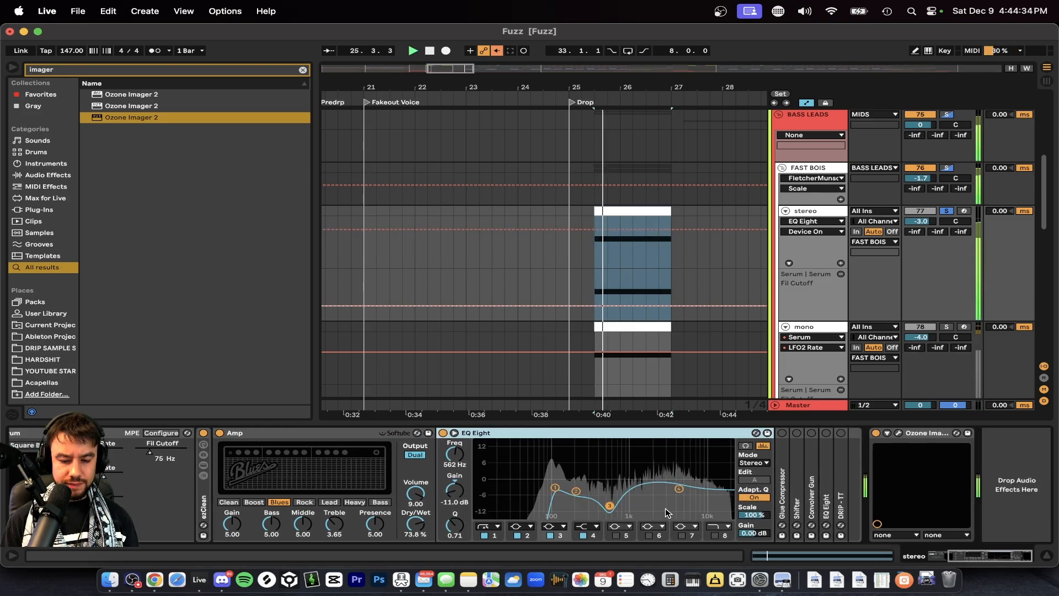
Unfold and activate the Glue Compressor after the first EQ Eight, and play the drop through it.
double_click(782, 490)
scroll(781, 490, right, 5)
key(space)
click(601, 433)
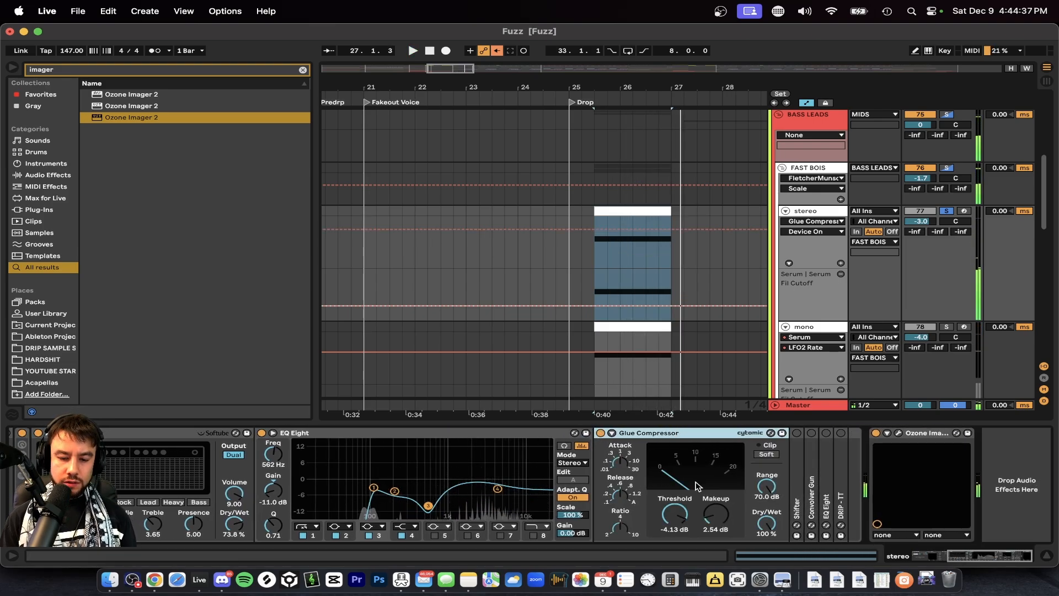
key(space)
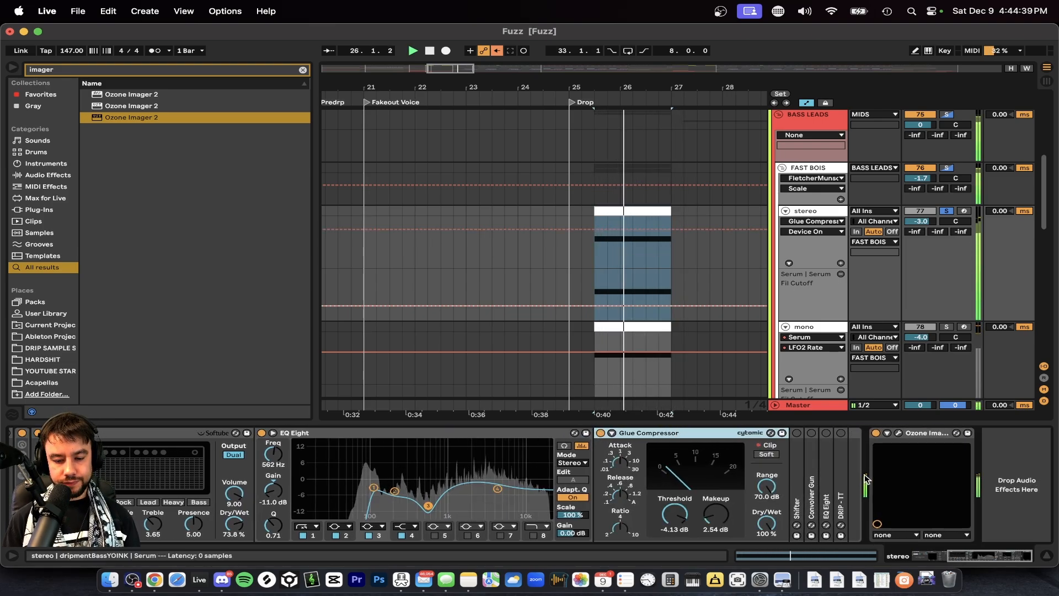
Unfold and activate the Shifter that follows the Glue Compressor on the stereo track.
double_click(796, 469)
scroll(796, 469, right, 10)
key(space)
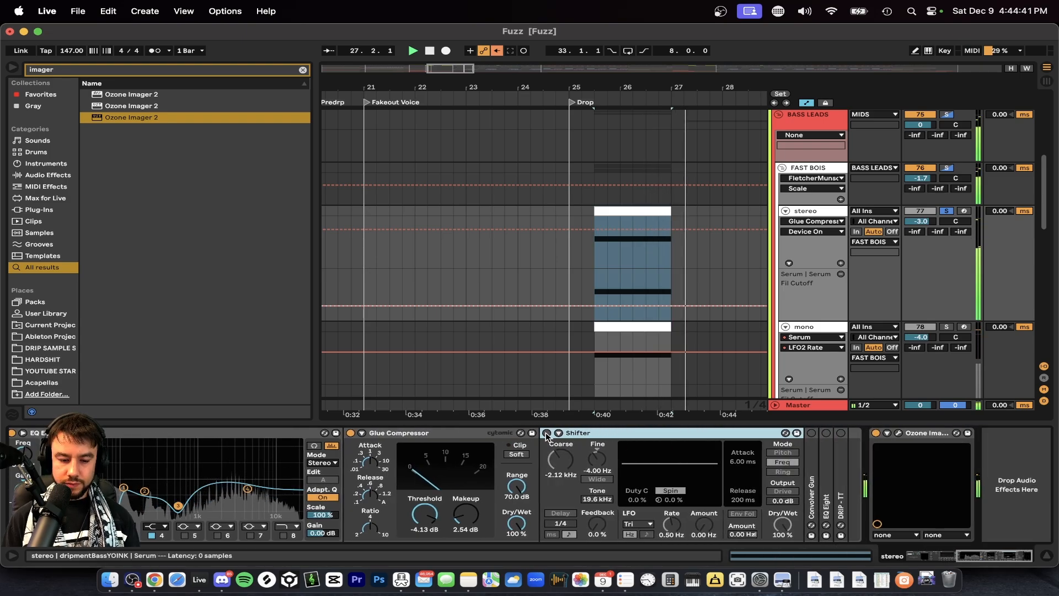
click(547, 434)
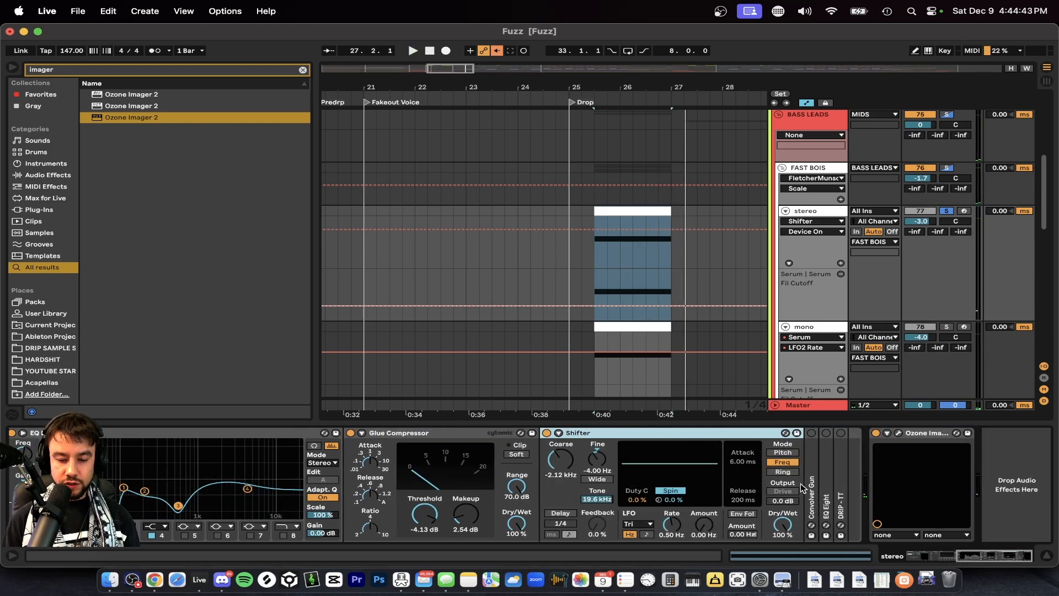
Examine Shifter's Freq mode and Fine shift, and compare the drop's sound with Shifter on and off.
click(784, 463)
click(599, 460)
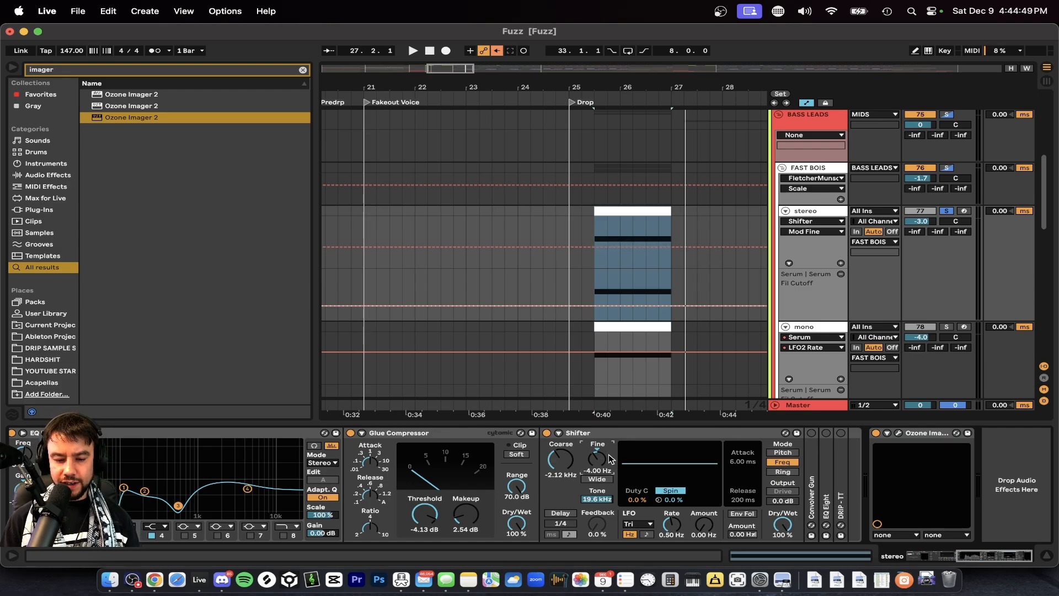
key(space)
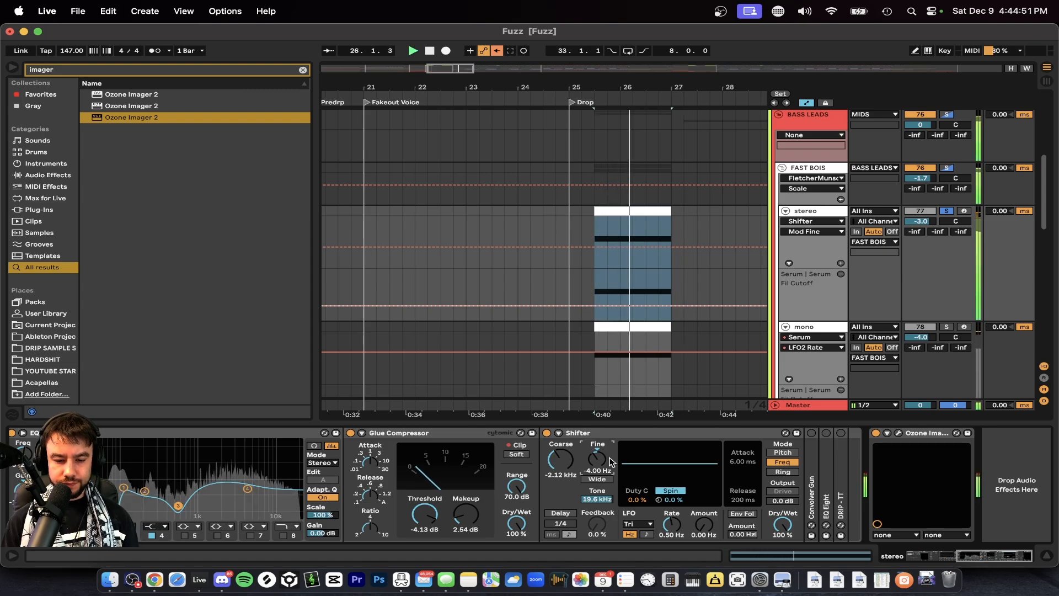
click(548, 434)
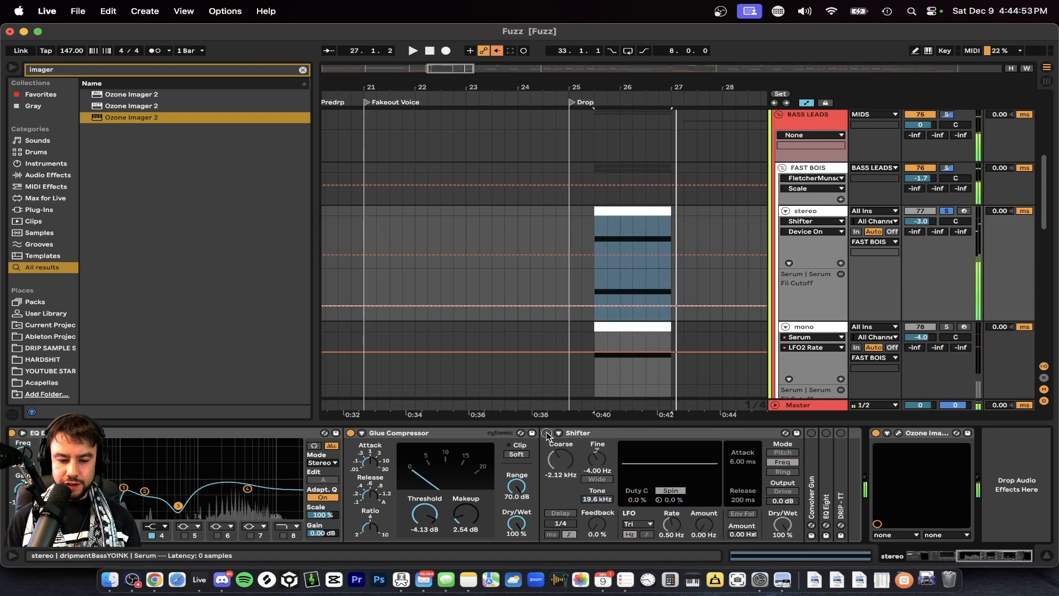
click(547, 433)
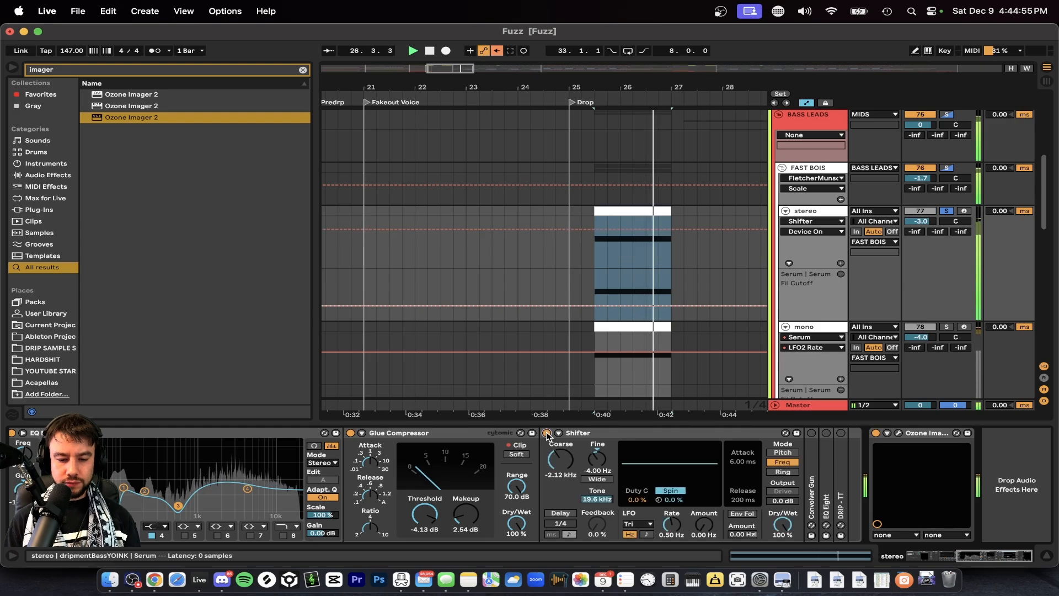
Unfold and activate the Convolver Gun reverb after Shifter, and examine its Dry/Wet amount.
double_click(812, 436)
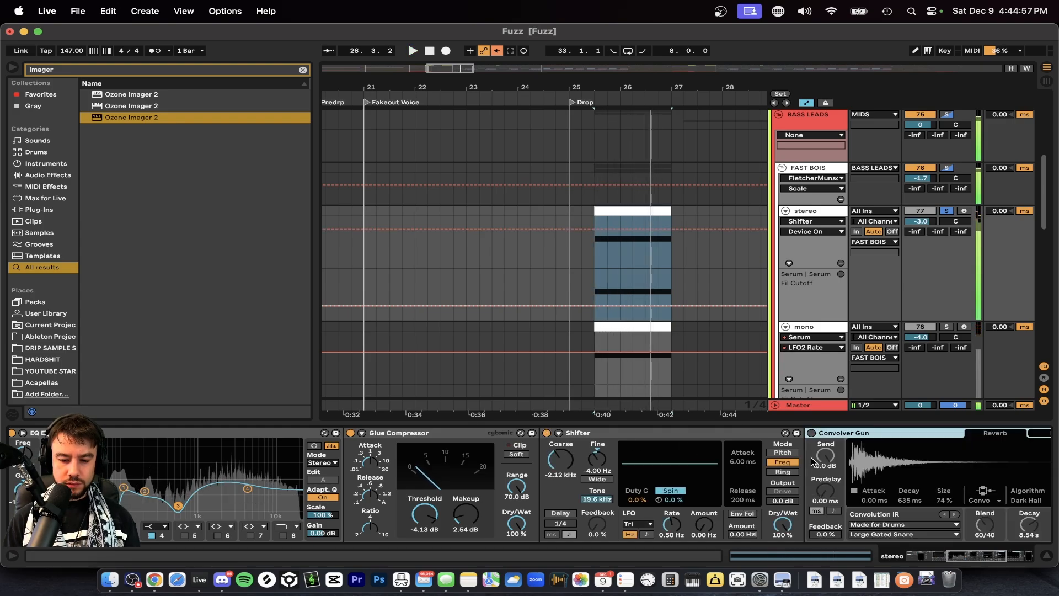
key(space)
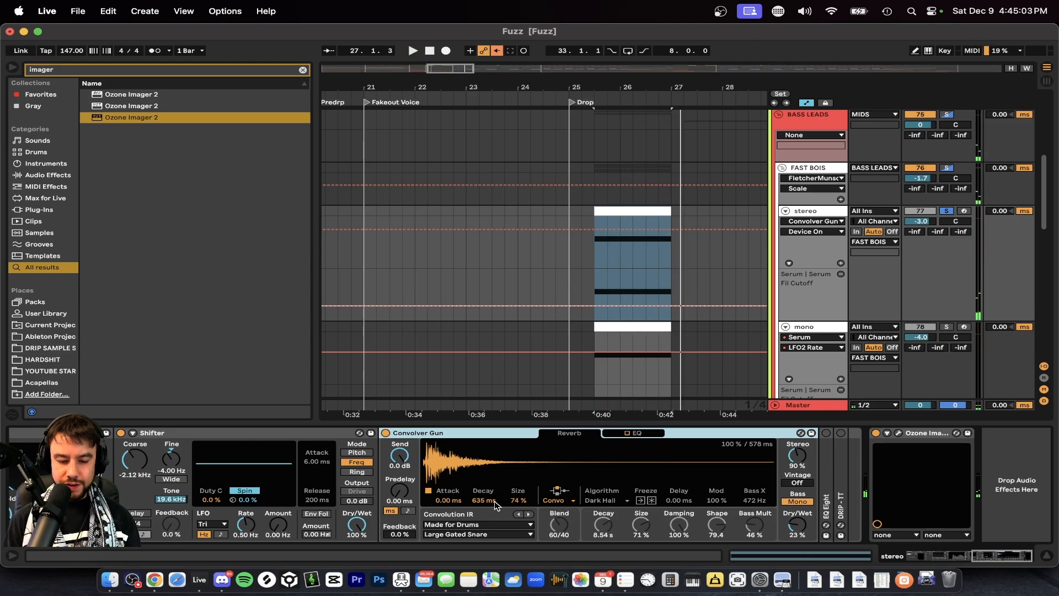
click(806, 528)
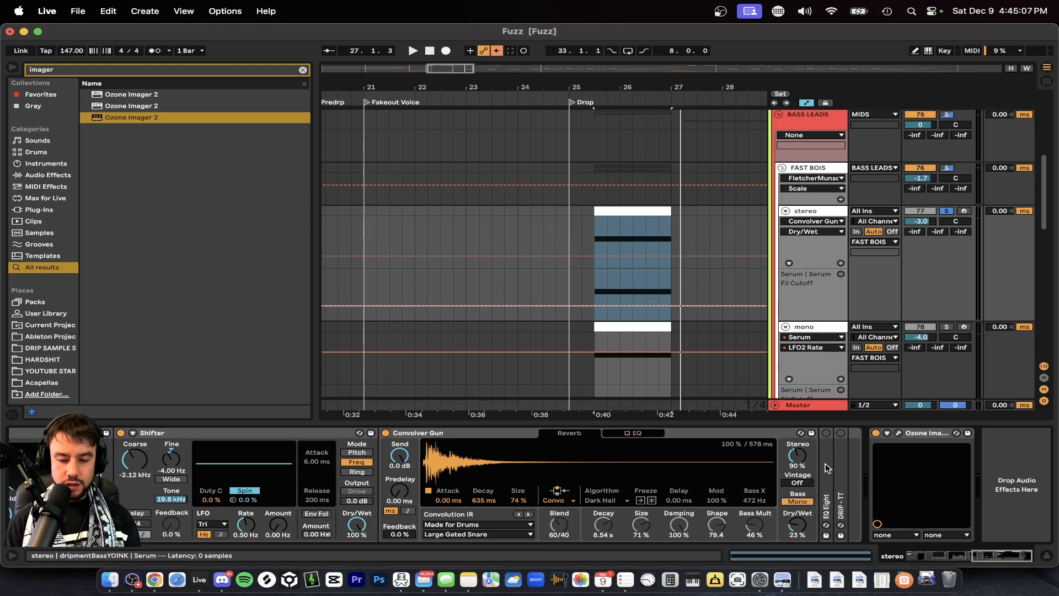
Unfold and activate the EQ Eight after Convolver Gun, and play the drop to view the shaped spectrum.
double_click(825, 468)
click(558, 434)
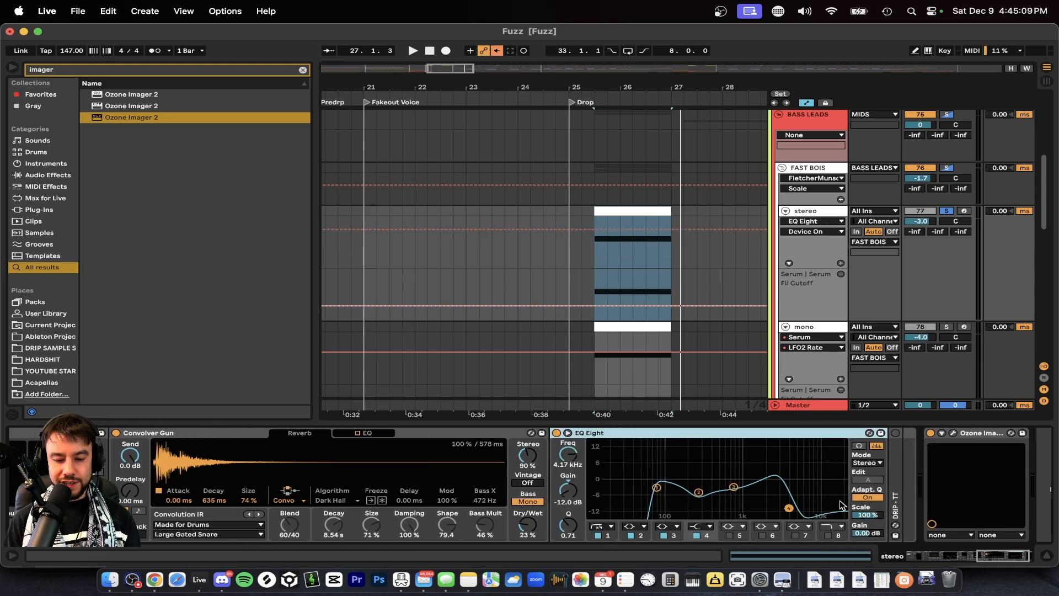
key(space)
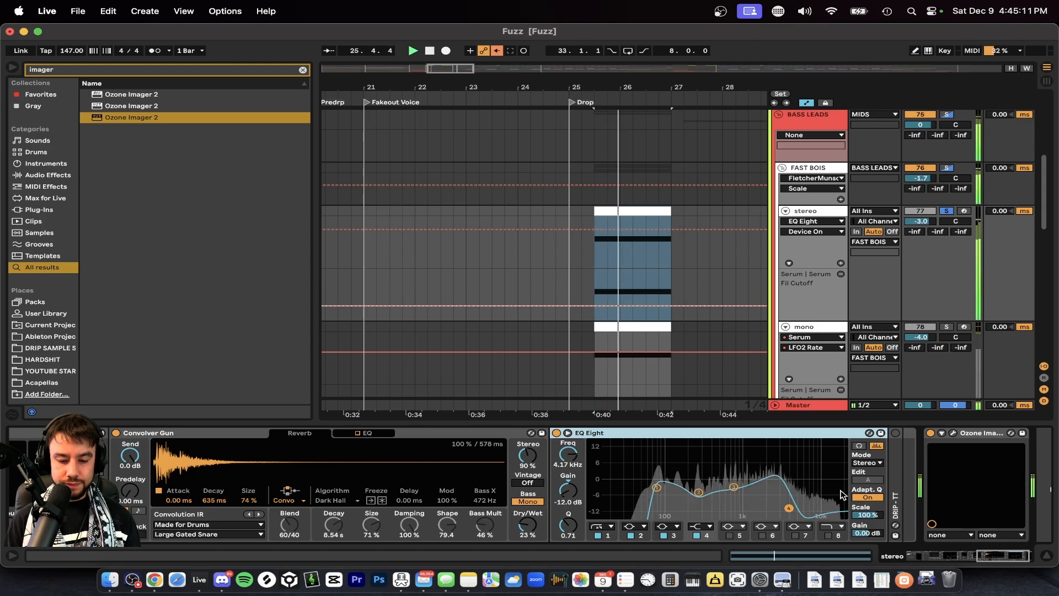
Unfold and activate the DRIP - TT compressor at the end of the effects rack, and play the drop through it.
scroll(842, 477, right, 2)
double_click(842, 472)
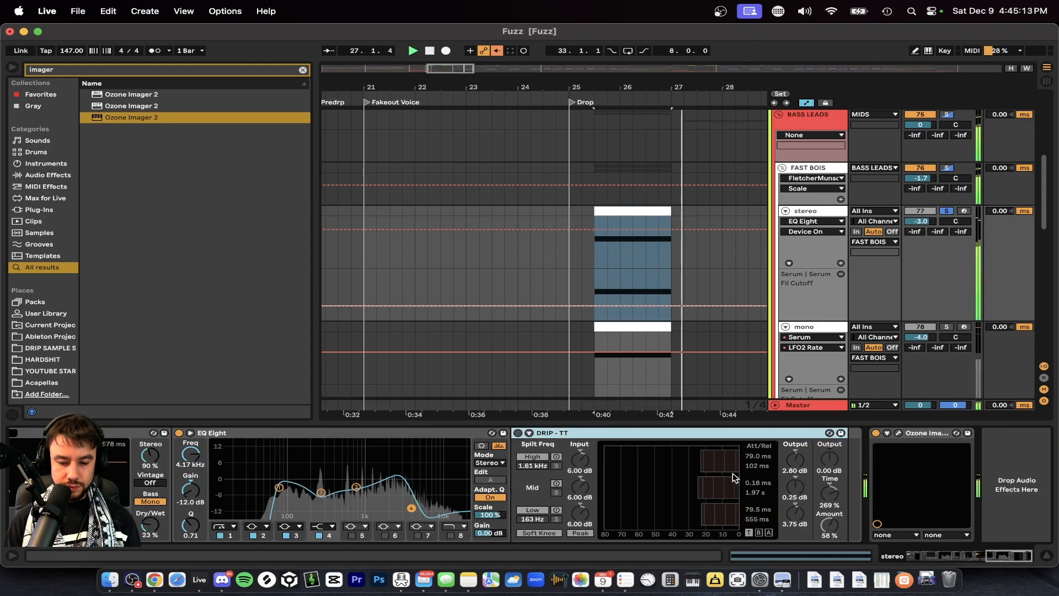
key(space)
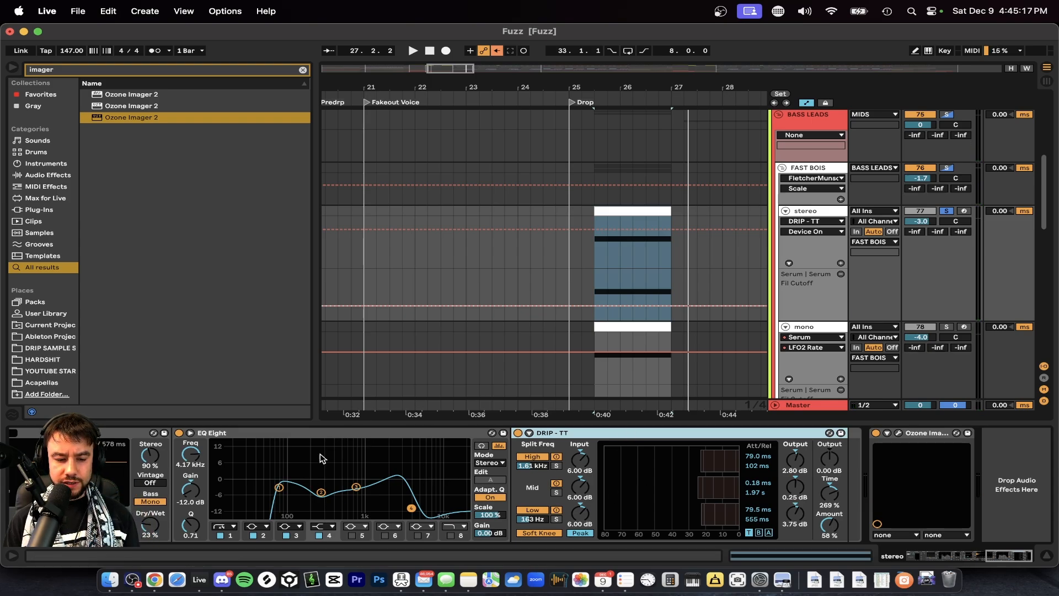
key(space)
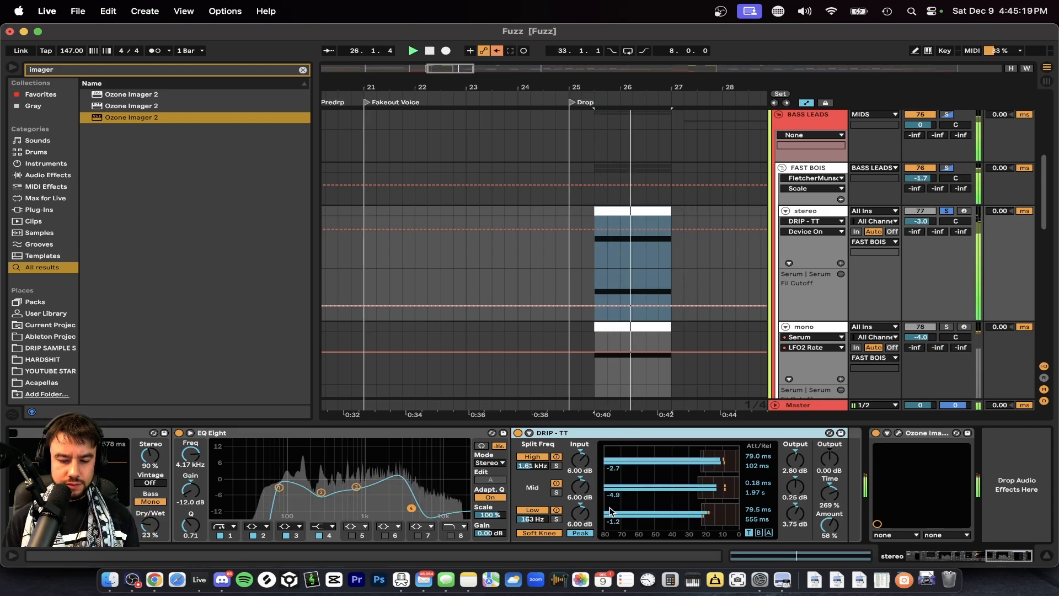
Open the stereo track's Ozone Imager 2, play the drop to view the stereo image, and close the imager window.
click(898, 433)
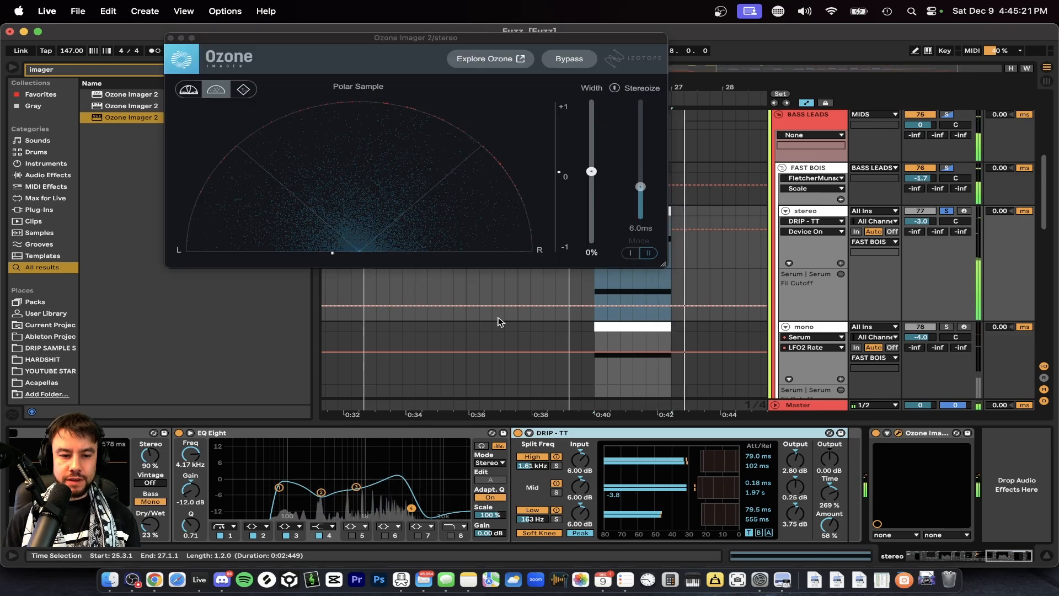
key(space)
key(space)
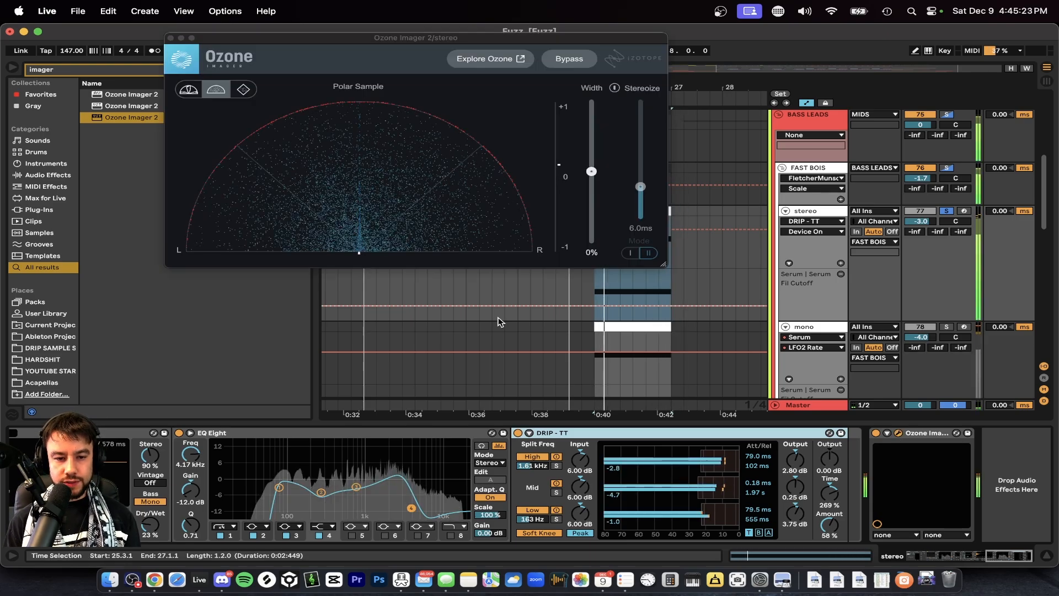
click(170, 38)
Solo the mono track alongside the stereo track and play the drop to hear both layers together.
scroll(746, 149, down, 2)
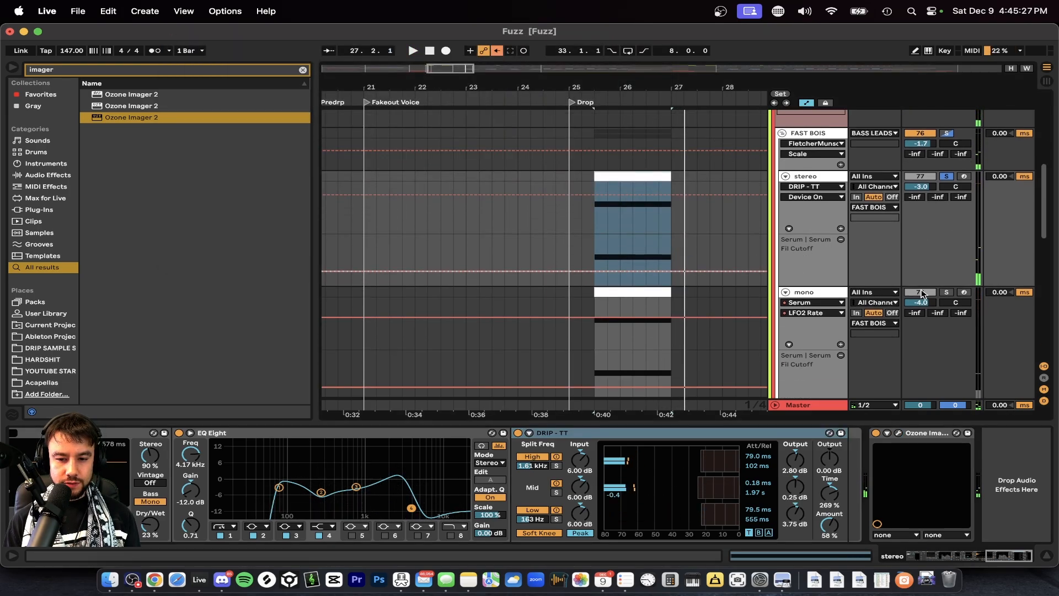
key(space)
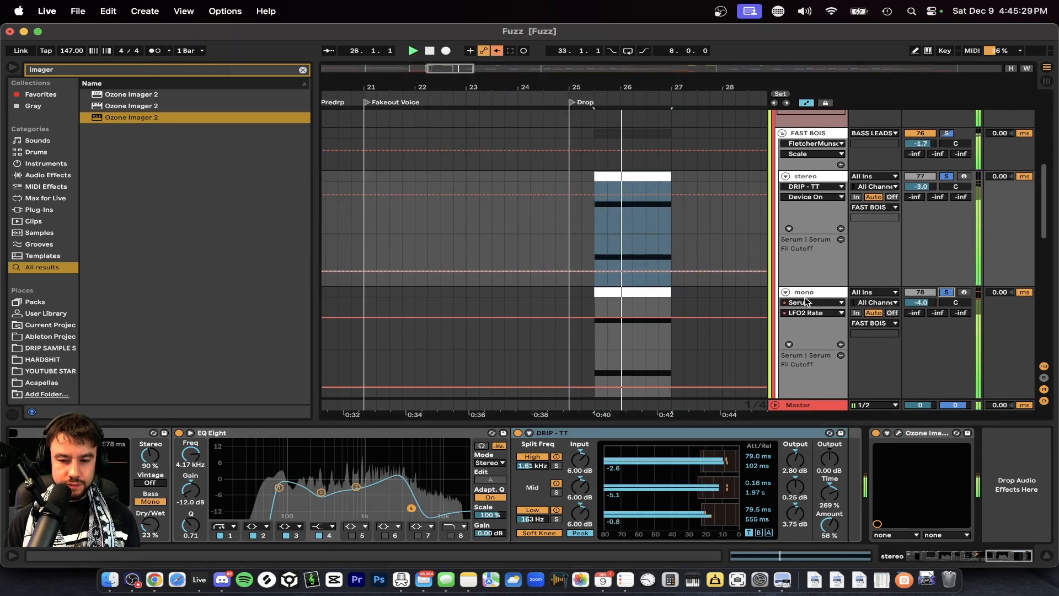
scroll(806, 297, down, 2)
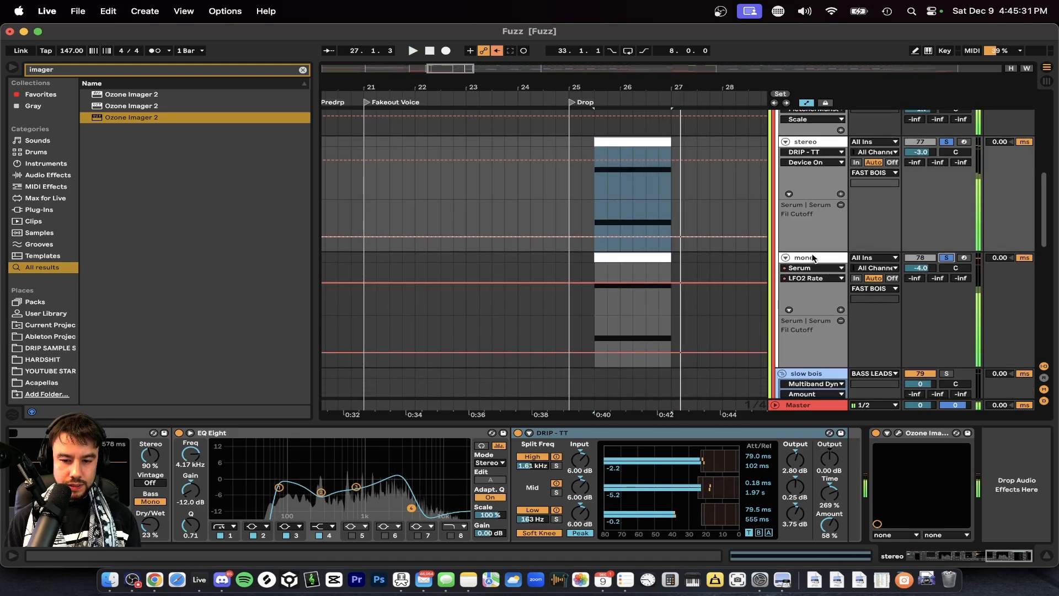
key(space)
Solo only the mono track and examine its device chain, including Amp, the second EQ Eight, DRIP - TT and Bass Mono.
click(945, 257)
click(946, 258)
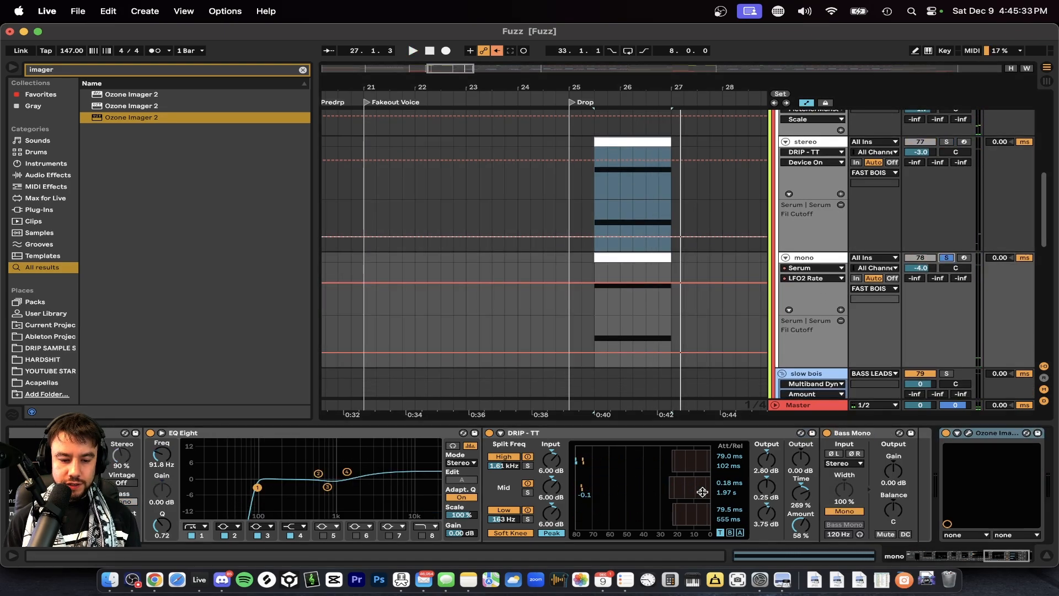
scroll(702, 491, right, 2)
scroll(488, 502, left, 5)
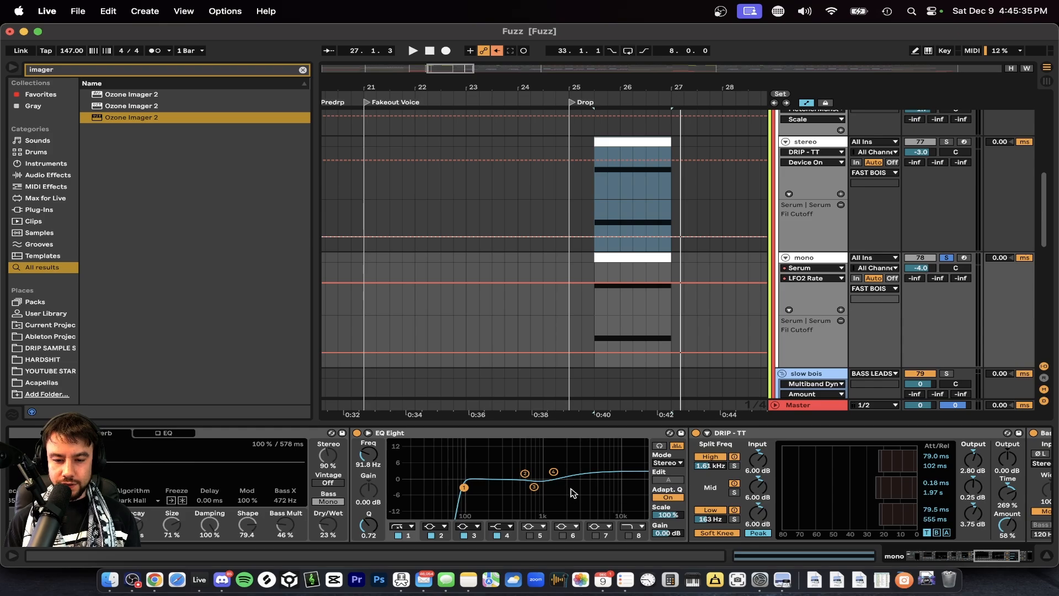
scroll(559, 498, right, 5)
scroll(557, 498, left, 2)
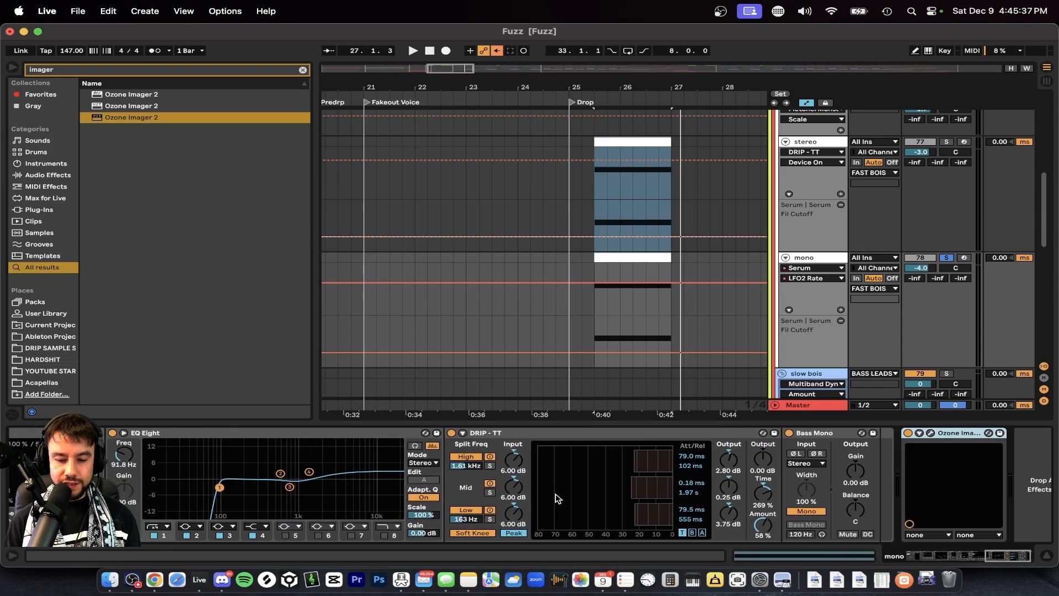
click(826, 438)
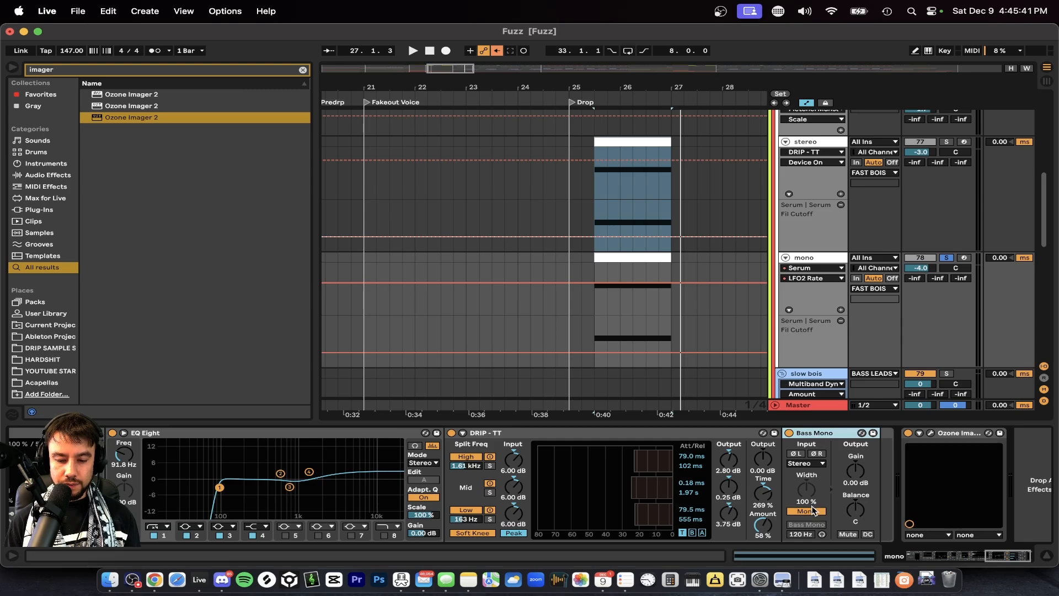
scroll(806, 511, left, 15)
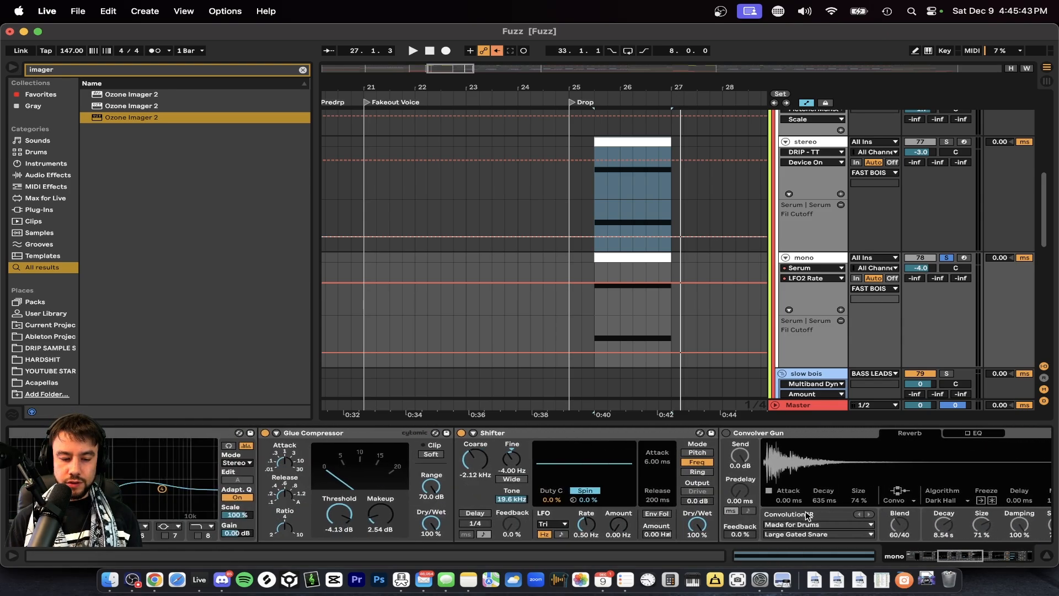
scroll(375, 456, left, 15)
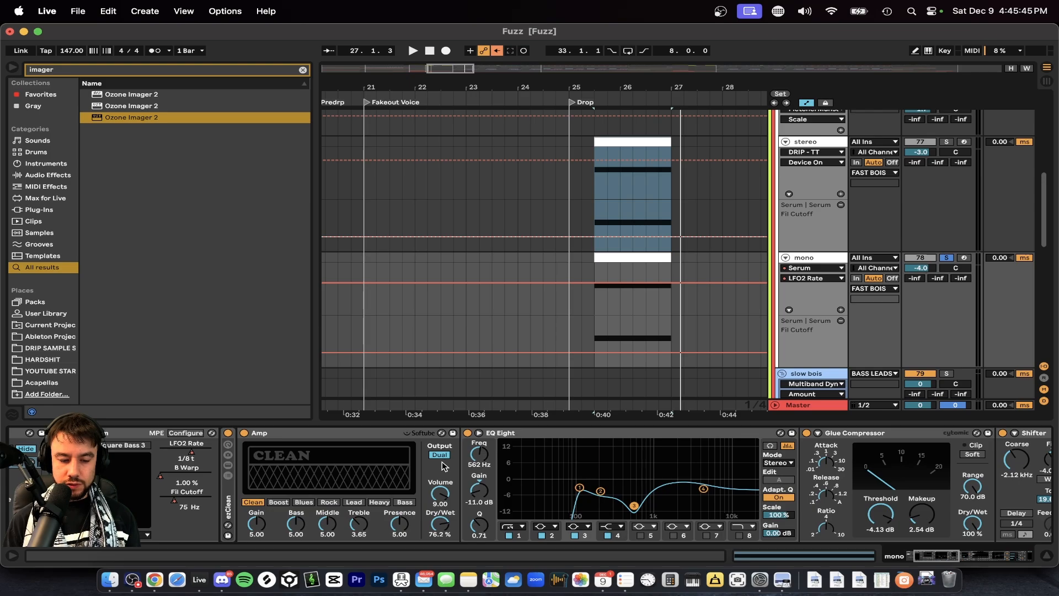
scroll(442, 466, left, 10)
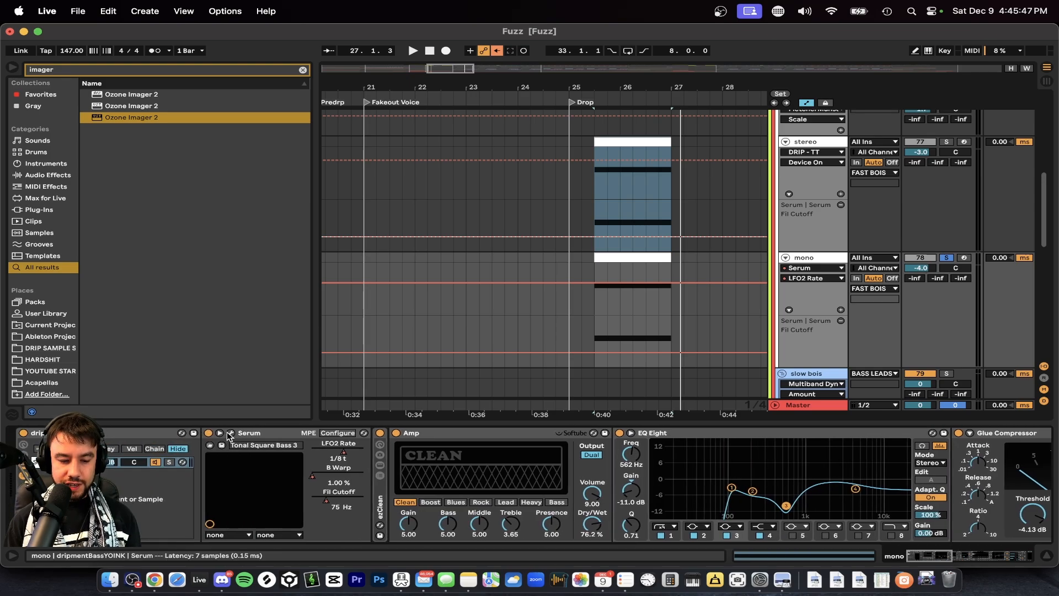
scroll(668, 511, right, 20)
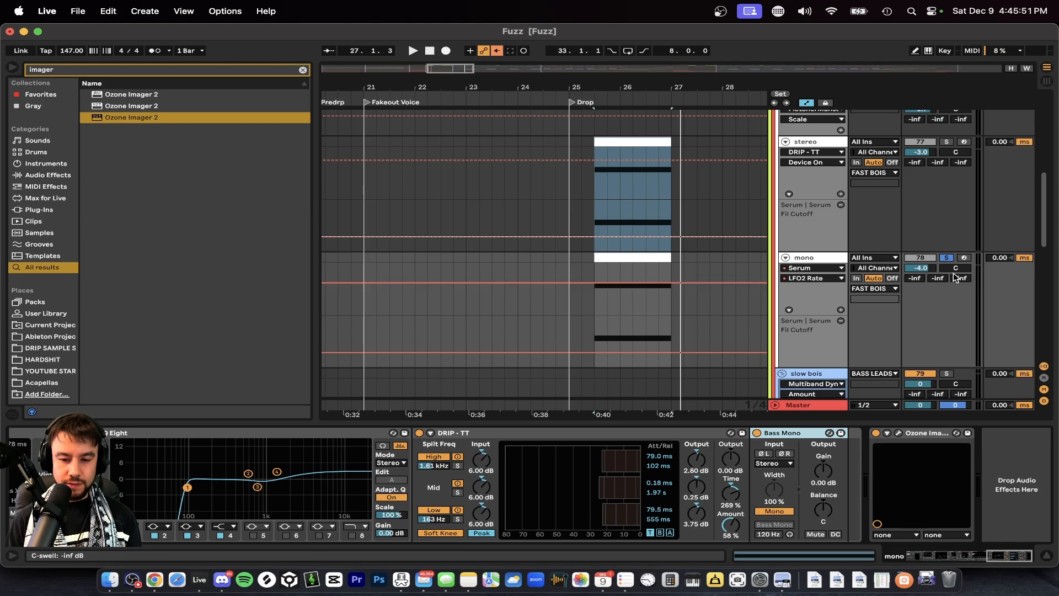
Play the mono layer alone, and solo the stereo track with it to hear both layers together in the drop.
key(space)
key(space)
click(822, 141)
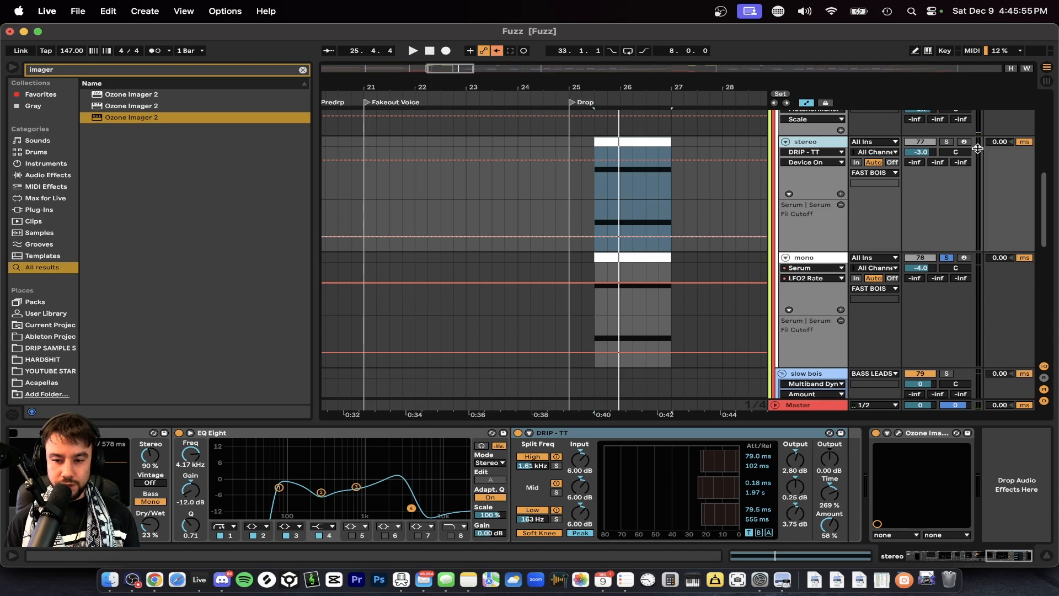
click(947, 142)
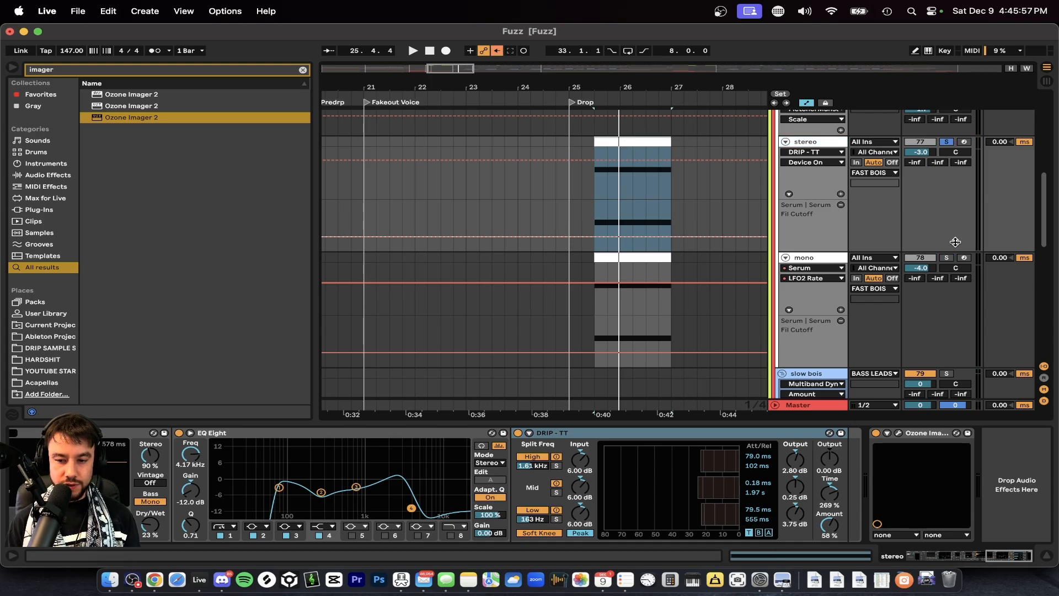
key(space)
super+click(947, 258)
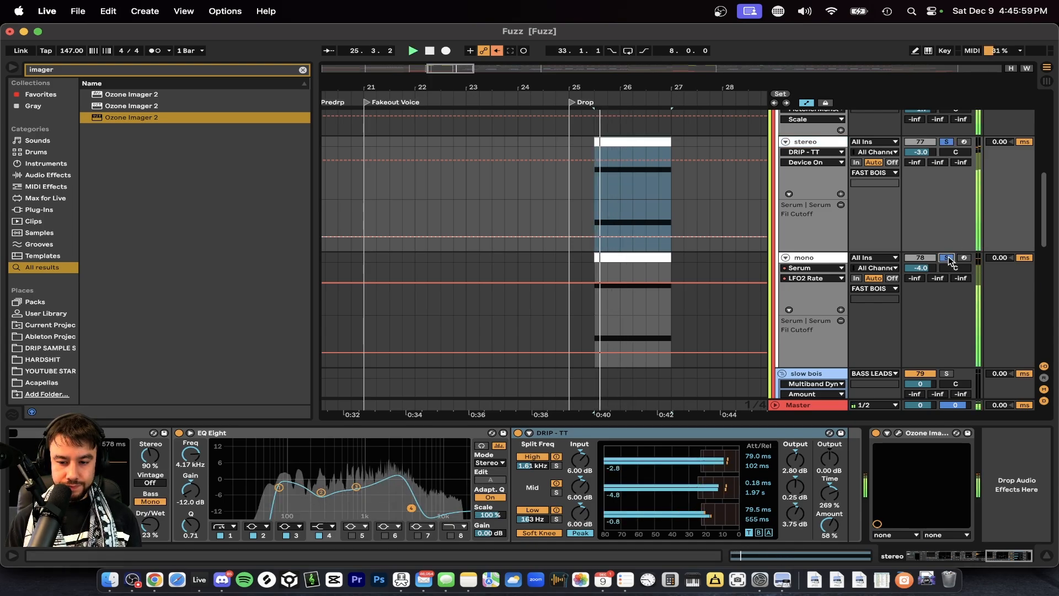
Solo the Sub 1 track in the LOWS group alongside the FAST BOIS layers and play the drop with all three.
scroll(541, 213, down, 10)
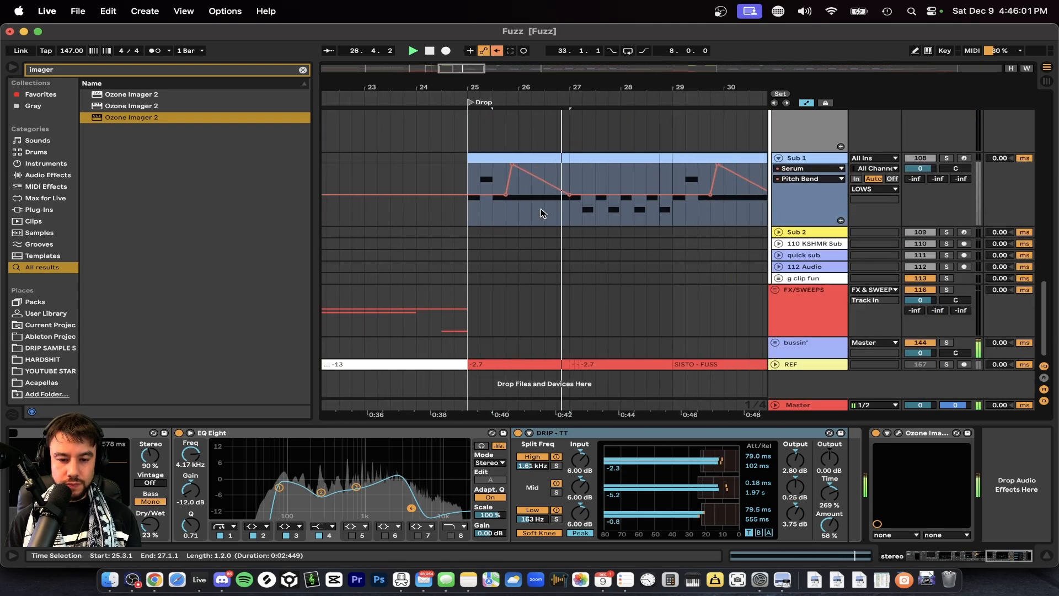
scroll(540, 212, up, 4)
key(space)
click(947, 266)
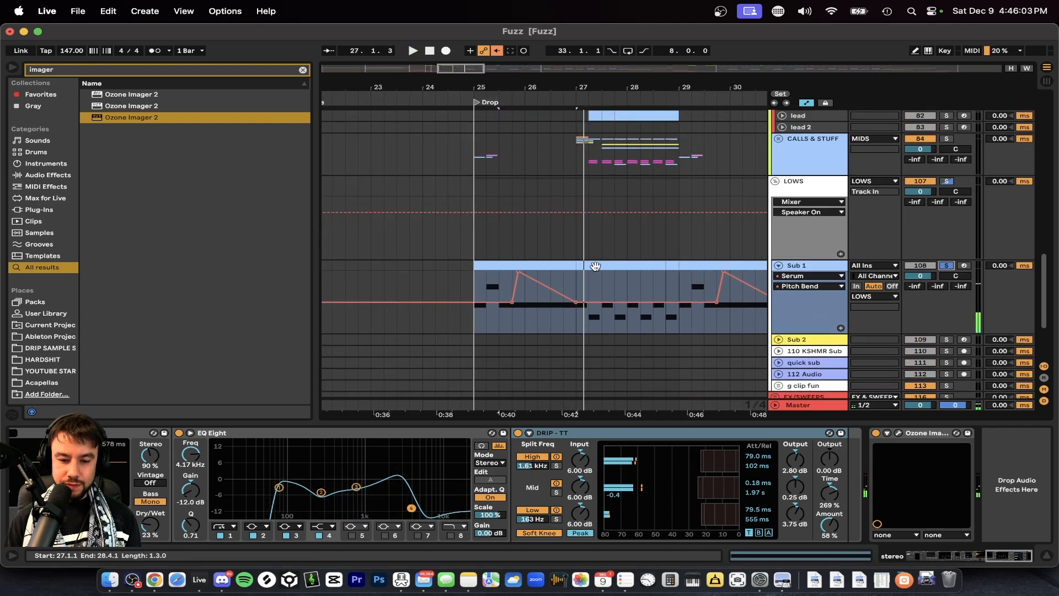
scroll(469, 246, up, 3)
scroll(503, 249, down, 1)
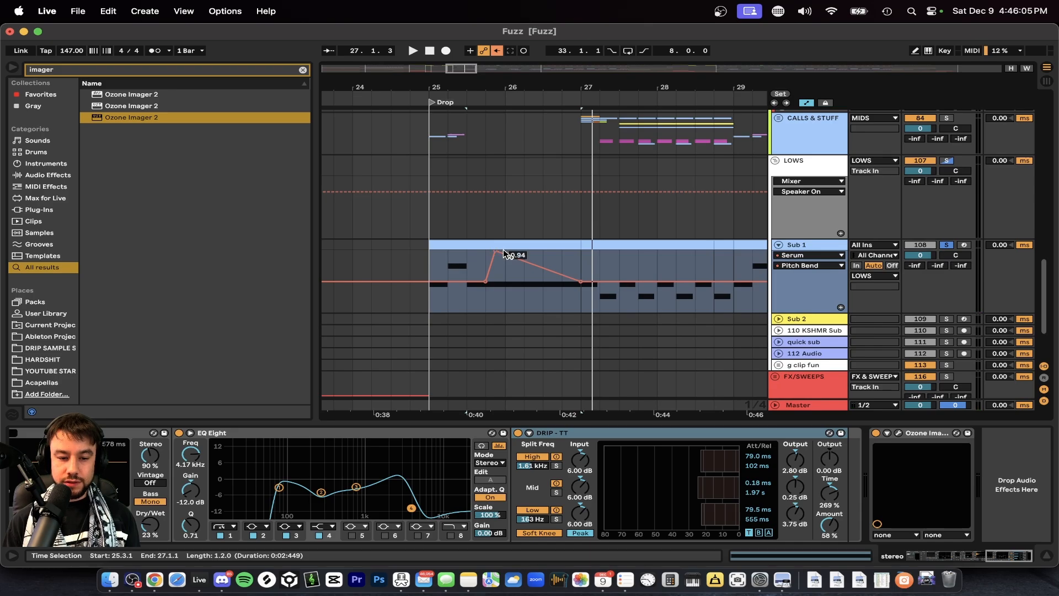
key(space)
scroll(500, 249, down, 2)
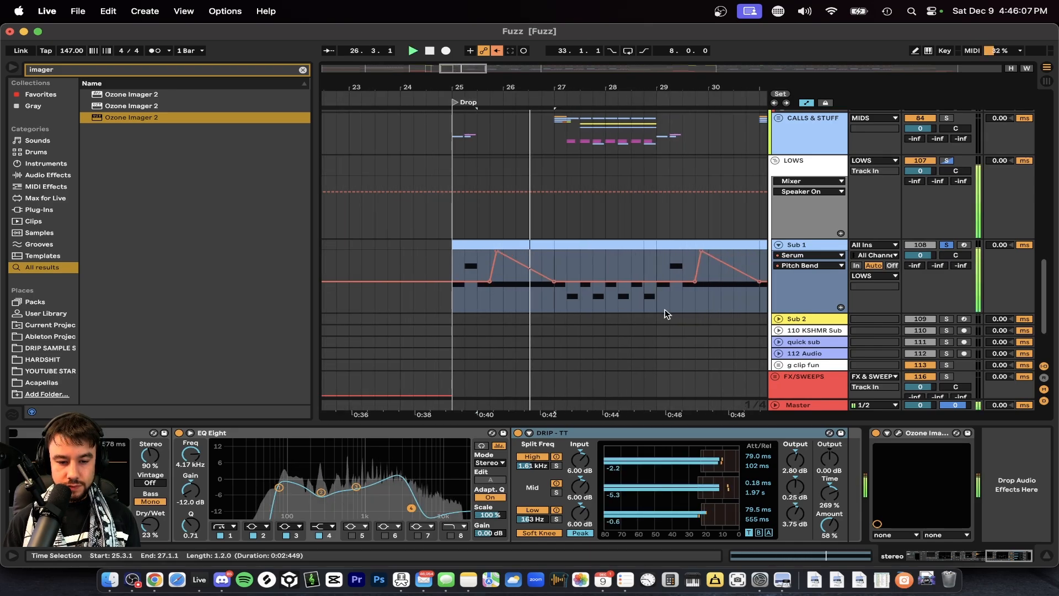
key(space)
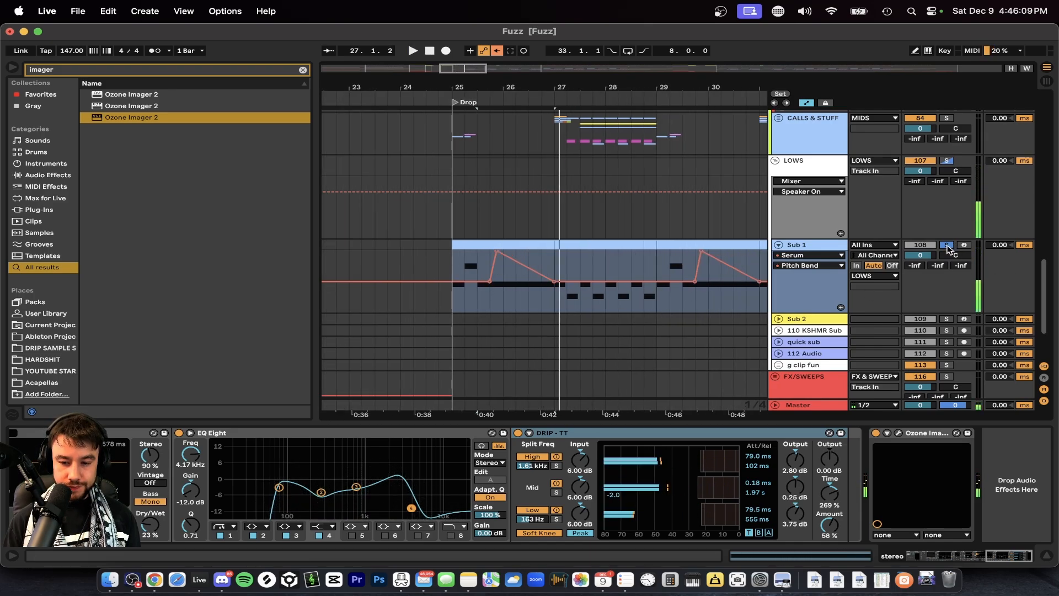
Examine the FAST BOIS group's effects chain, including the FletcherMunsonCurve EQ and its scale, and open and close the JSTClip window.
scroll(662, 254, down, 10)
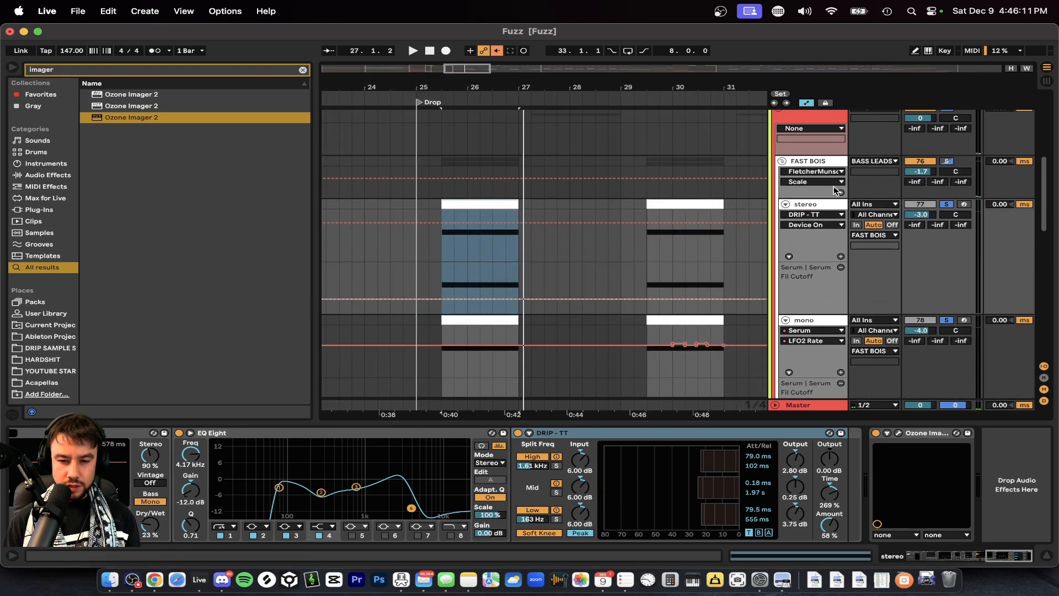
click(815, 165)
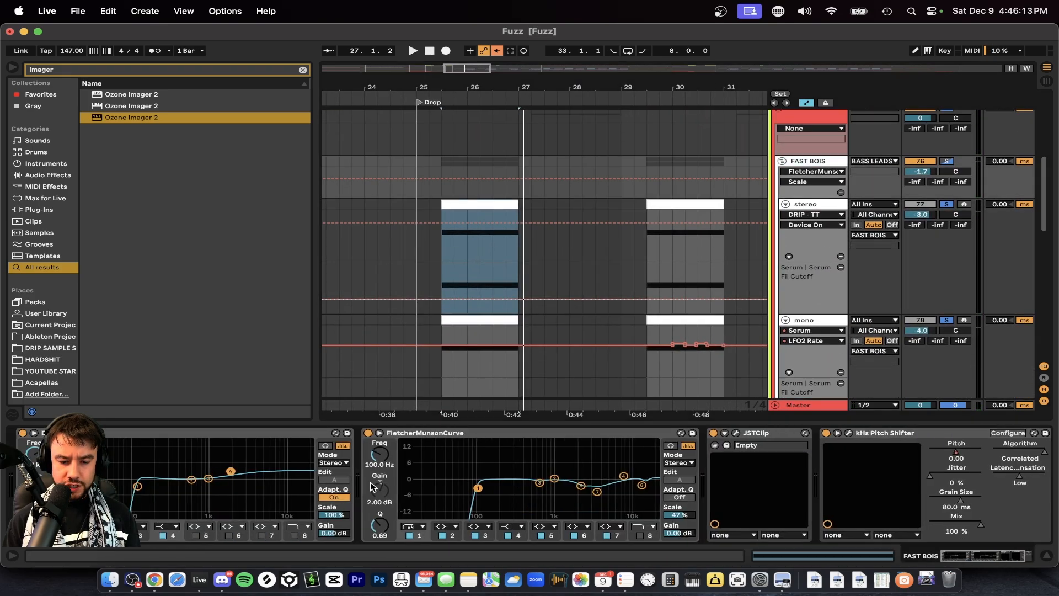
click(441, 433)
click(677, 515)
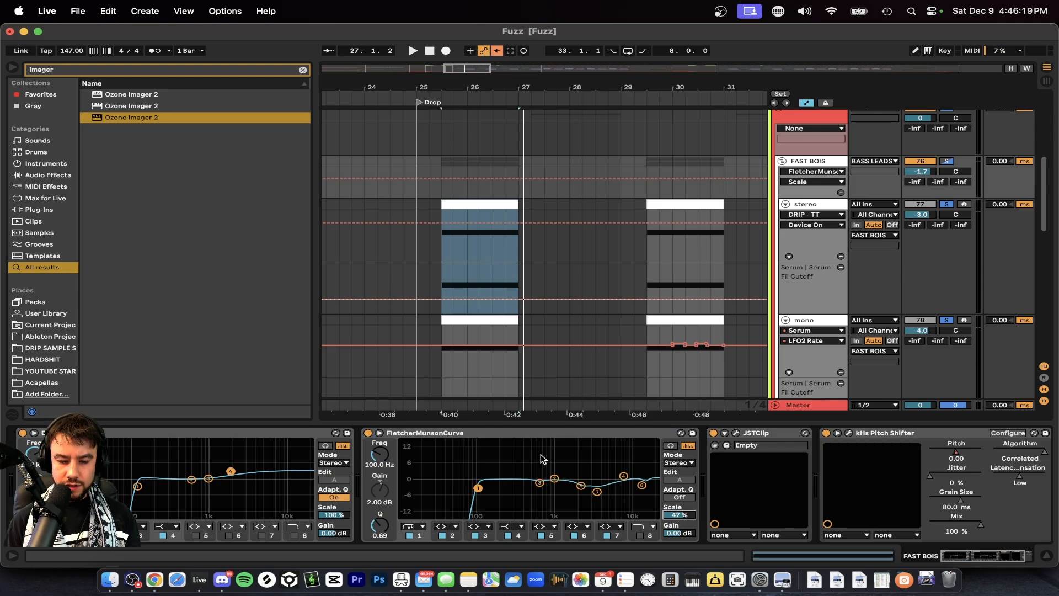
click(418, 434)
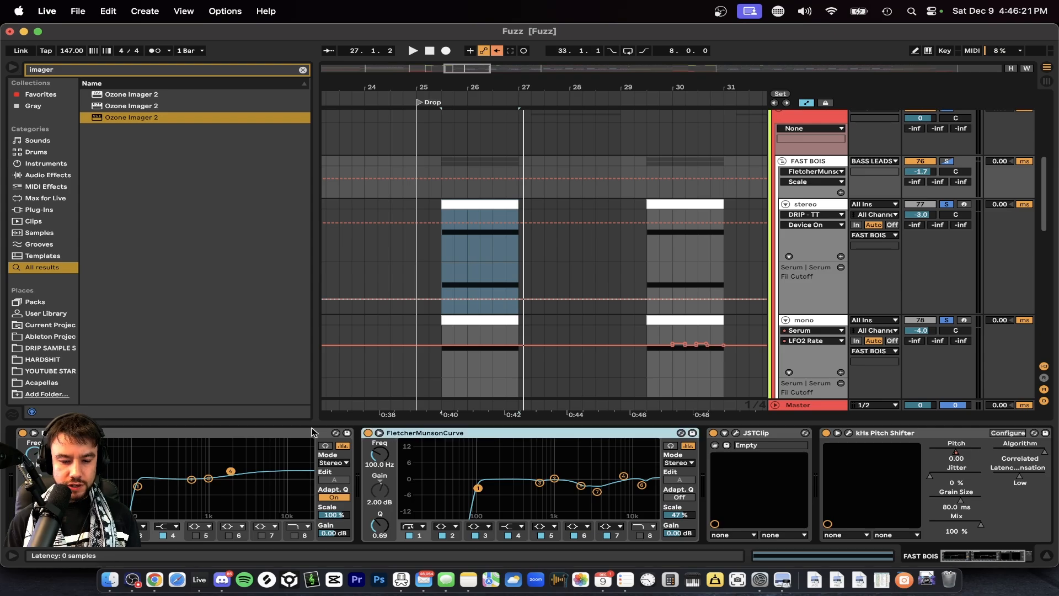
scroll(673, 477, right, 3)
click(658, 433)
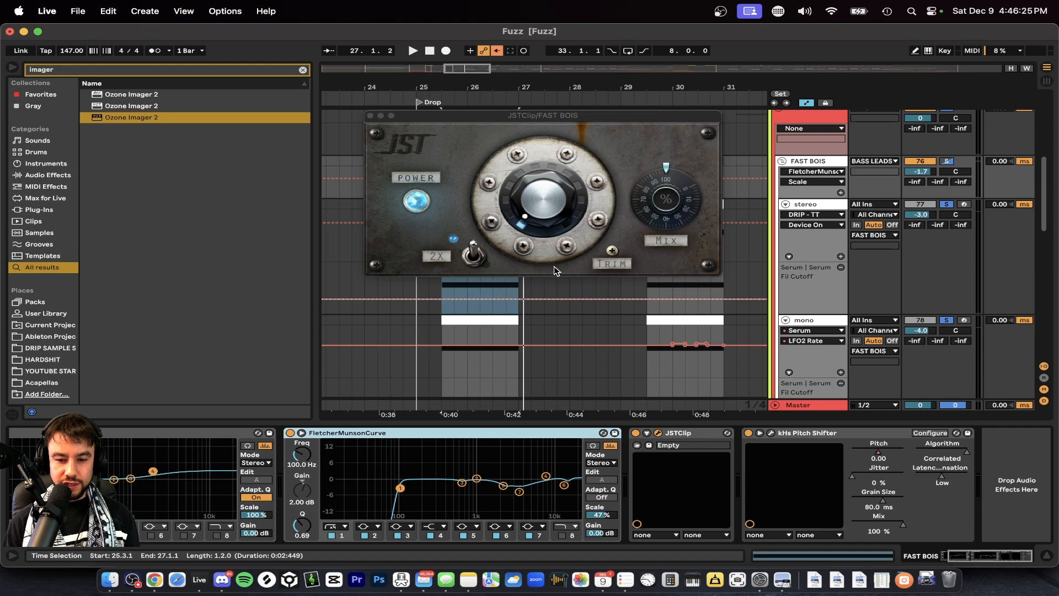
click(371, 116)
scroll(224, 447, left, 3)
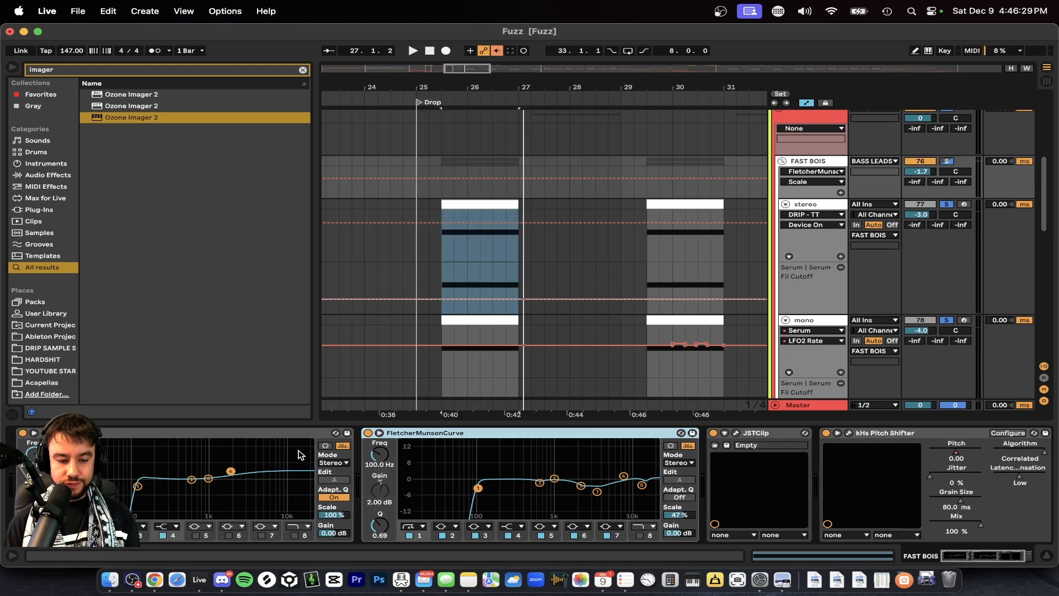
Show the Sub 1 track's device chain and examine it from Kick Tight through Saturator, CamelCrusher, Utility, Pro-Q 3 and Erosion.
click(751, 425)
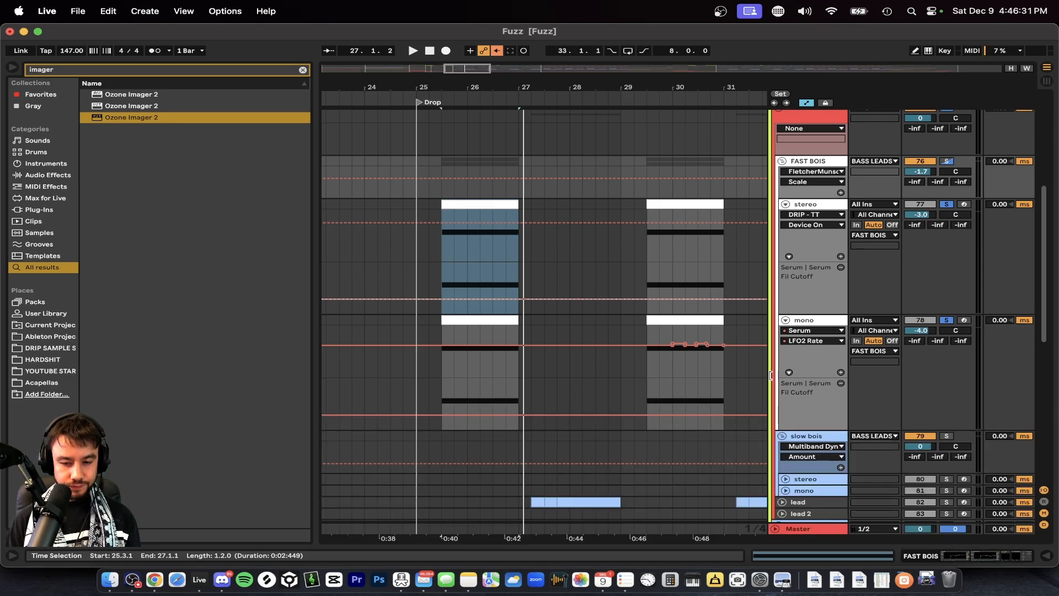
click(812, 320)
scroll(812, 322, down, 5)
scroll(812, 298, up, 4)
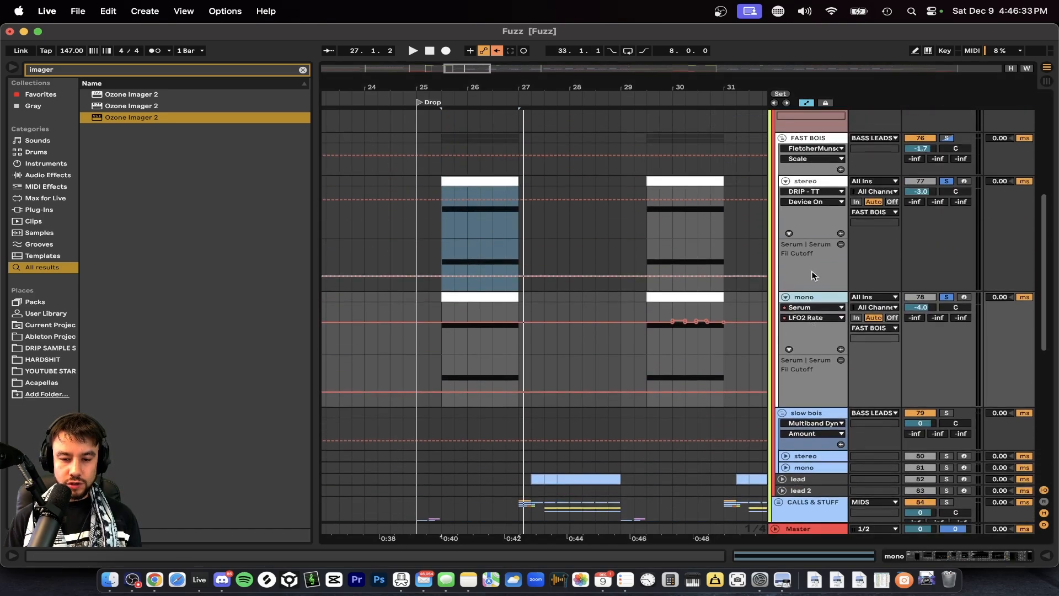
scroll(577, 363, down, 8)
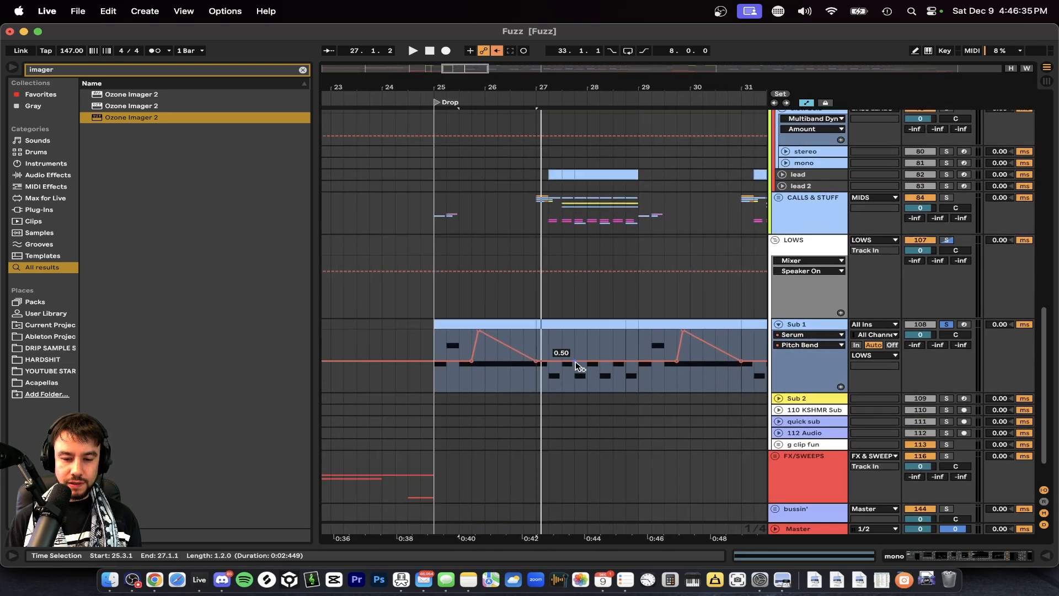
double_click(832, 331)
scroll(341, 479, left, 5)
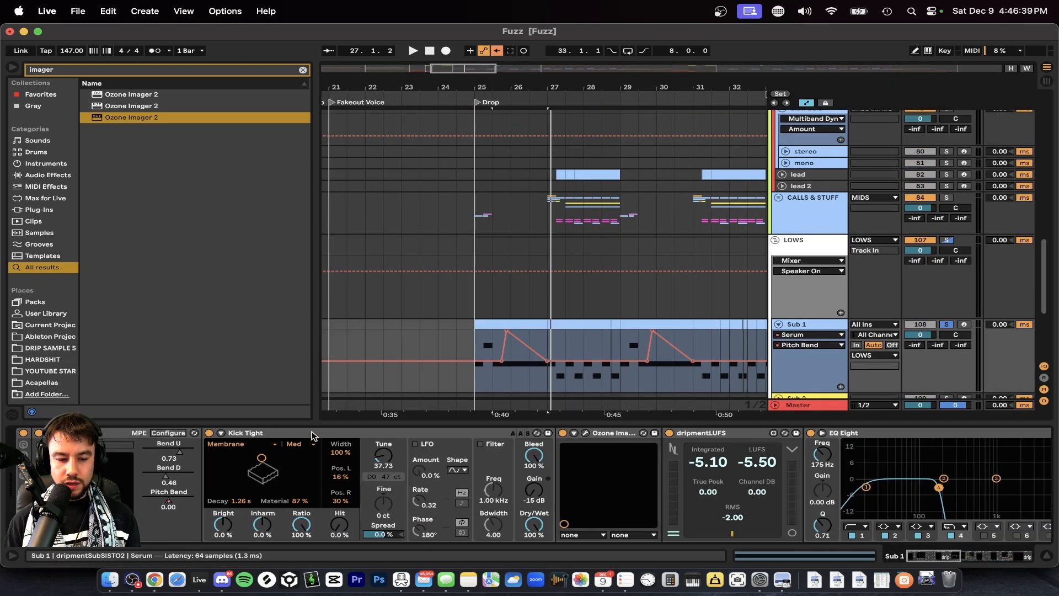
click(289, 433)
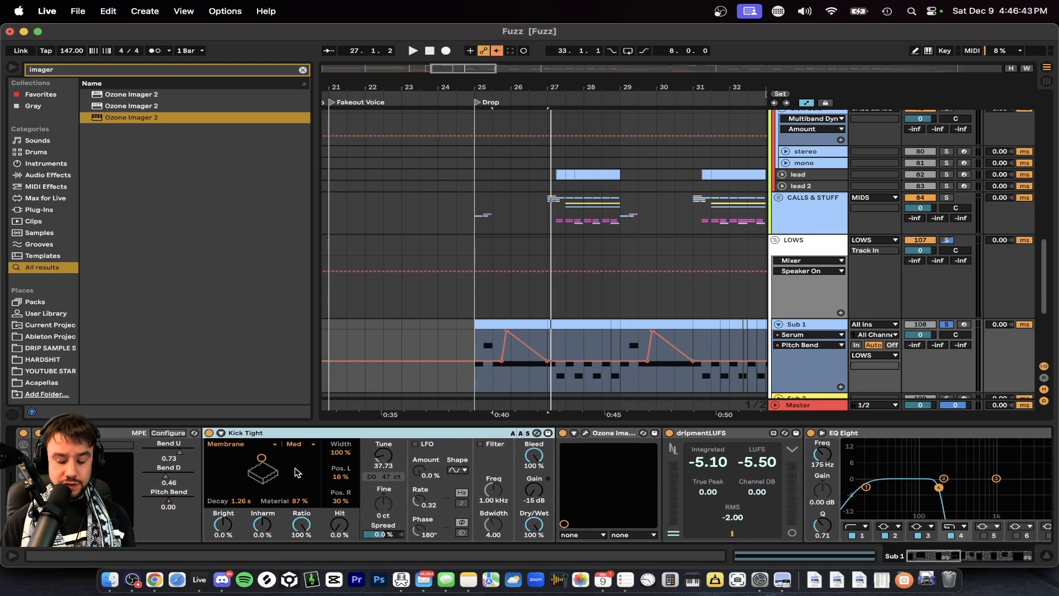
scroll(295, 471, right, 10)
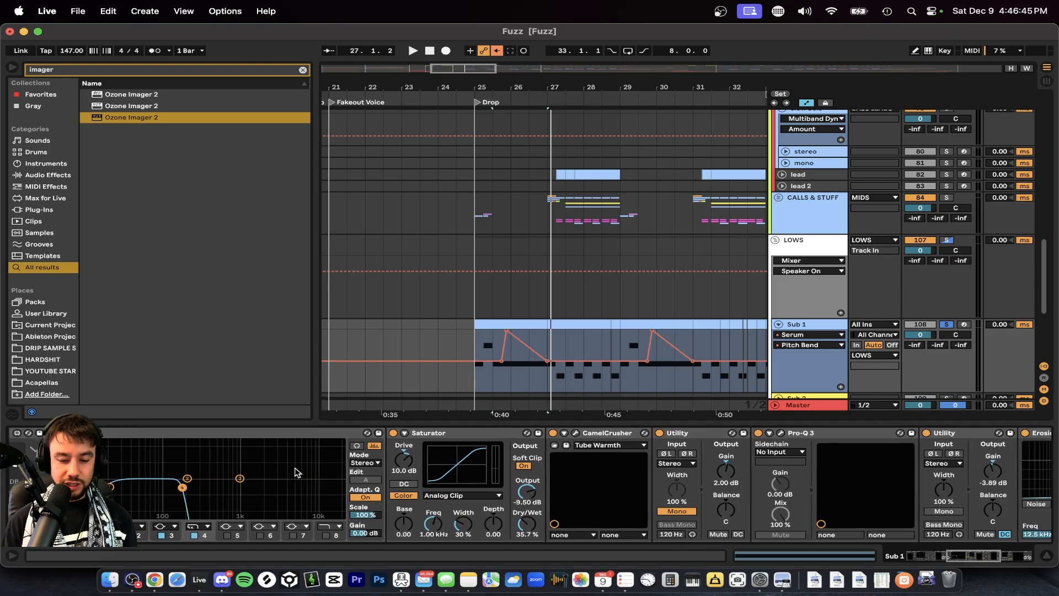
scroll(529, 448, right, 6)
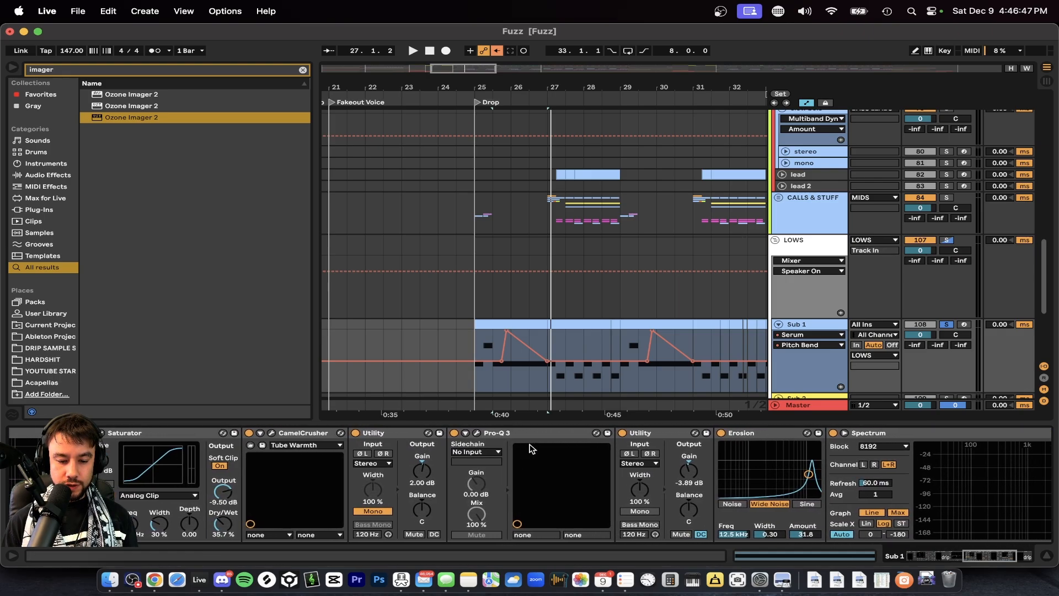
scroll(530, 448, right, 5)
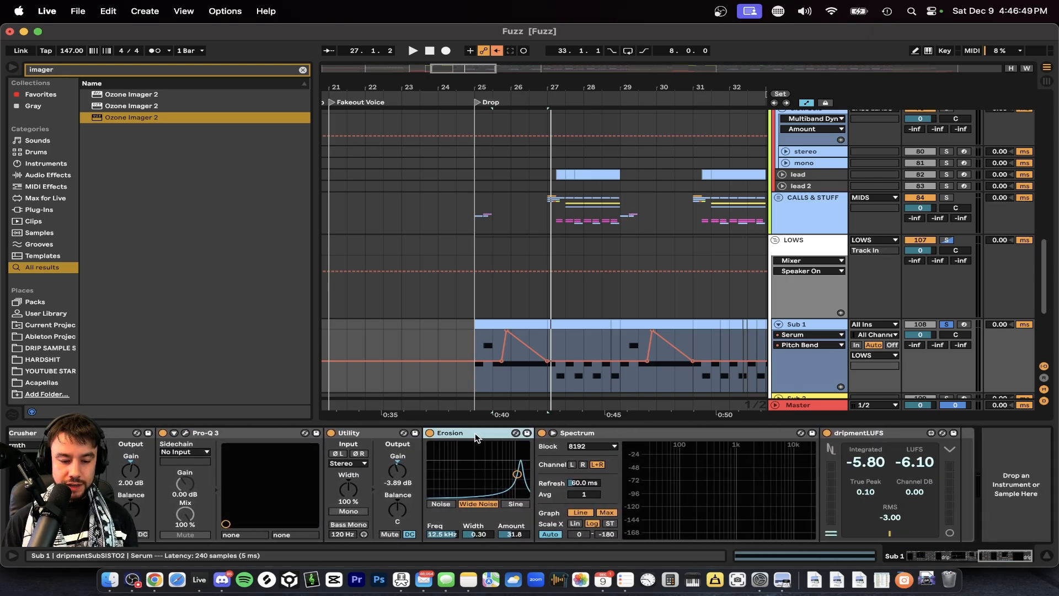
Play the drop through Sub 1's chain, and check the pitch bend range in its Serum window before closing it.
key(space)
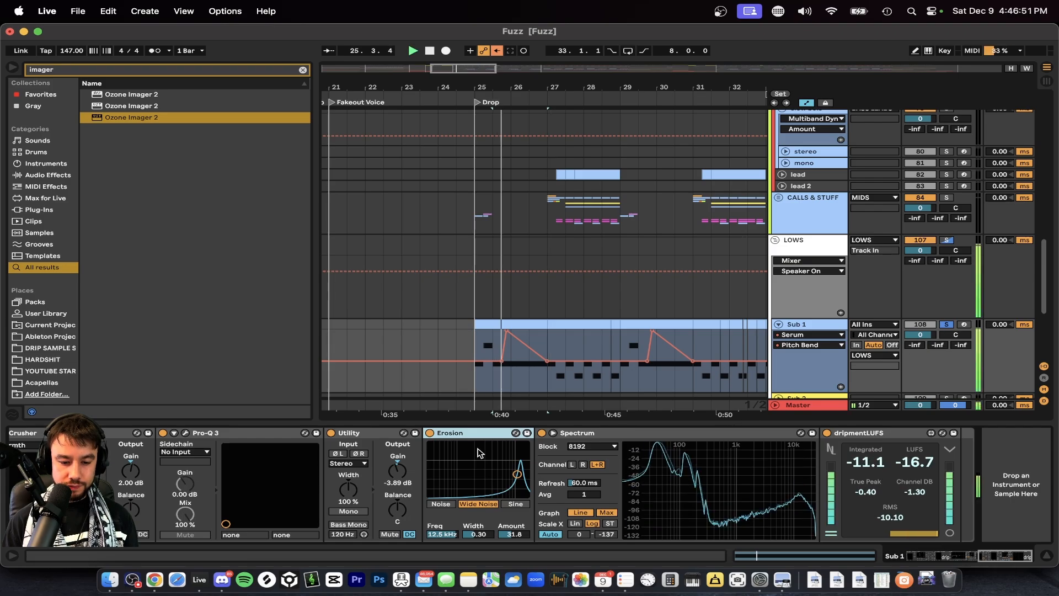
scroll(127, 465, left, 15)
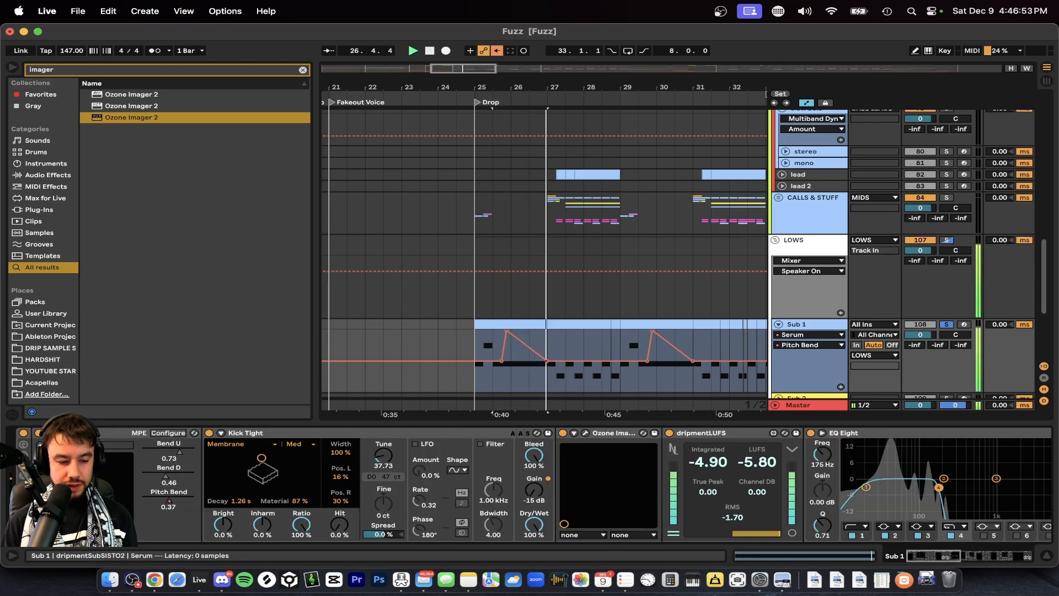
key(space)
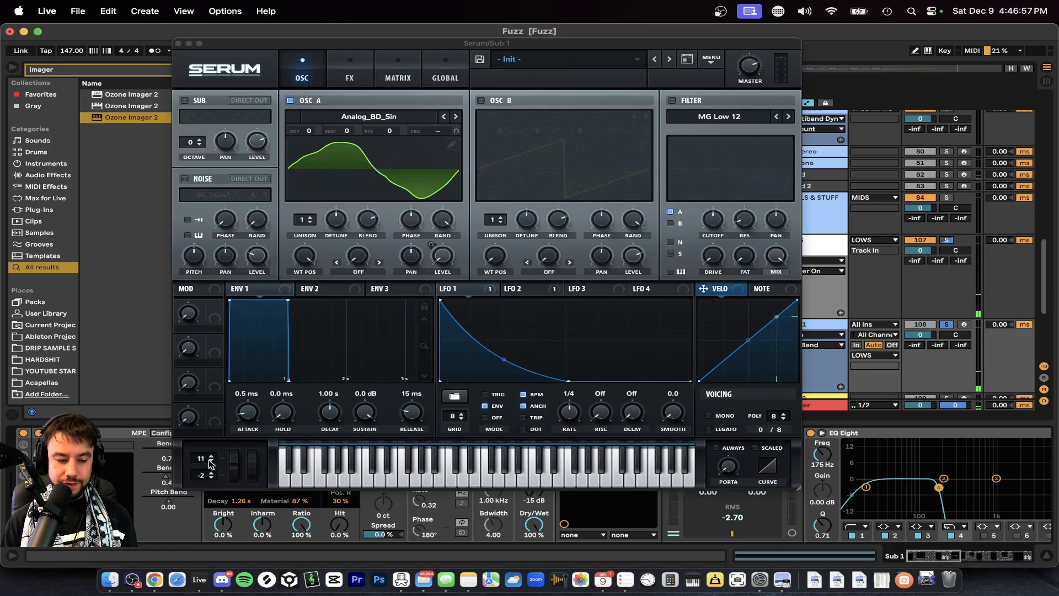
click(177, 44)
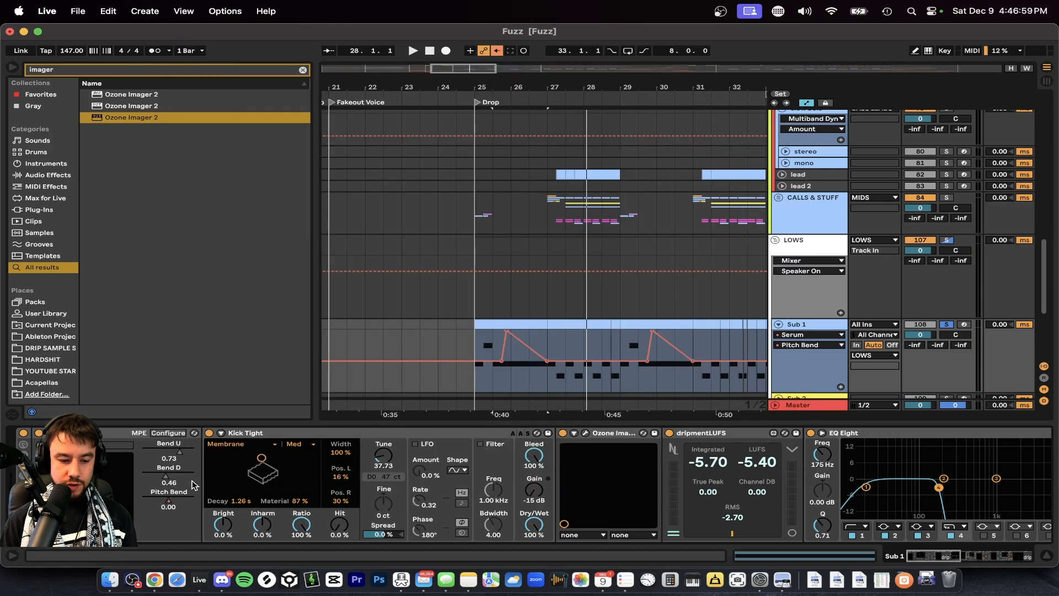
Expose Serum's pitch wheel as a configured Pitch Bend parameter on Sub 1, and close both the synth window and configure mode.
click(168, 434)
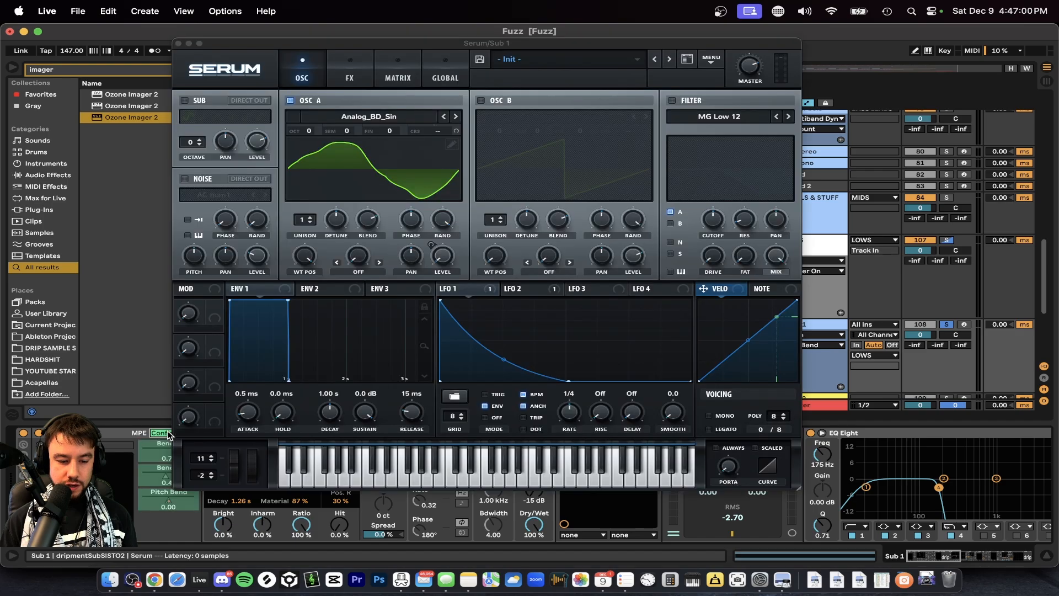
click(236, 468)
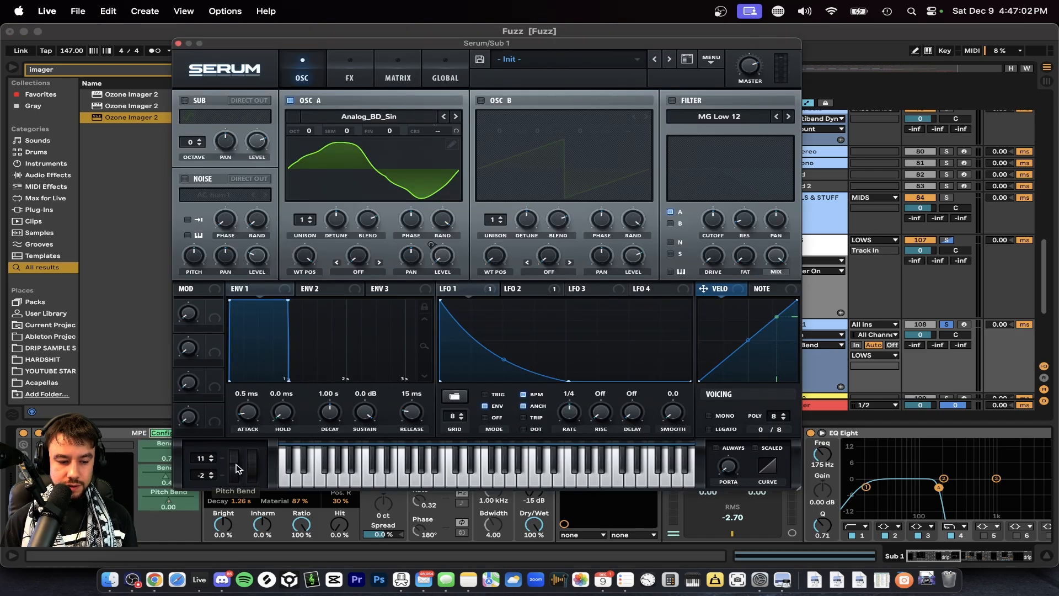
click(178, 43)
click(167, 434)
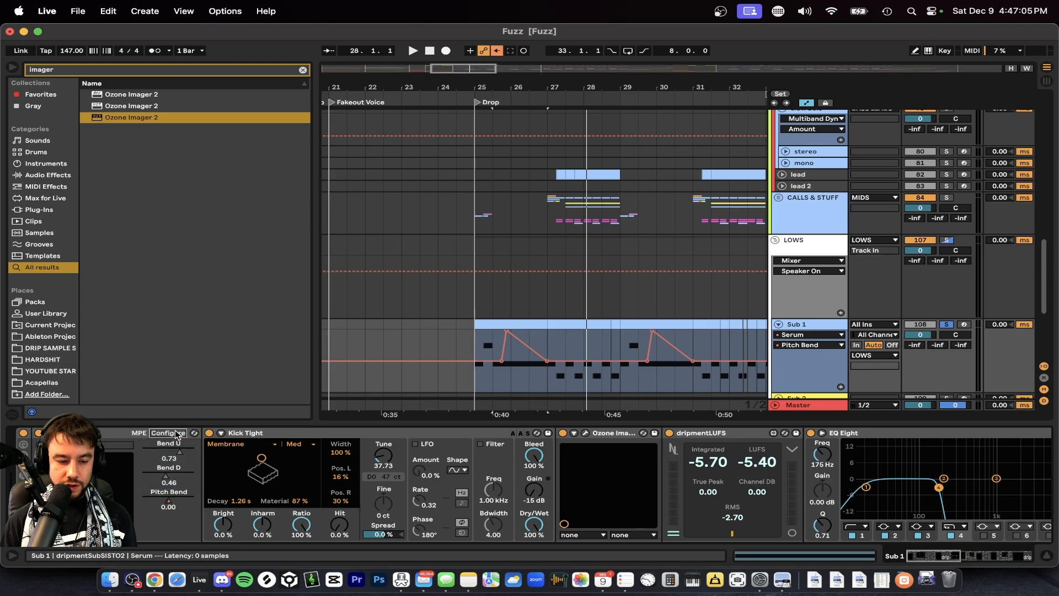
Show the automation of Serum's Pitch Bend parameter on Sub 1 and examine its curve at the start of the drop.
right_click(168, 503)
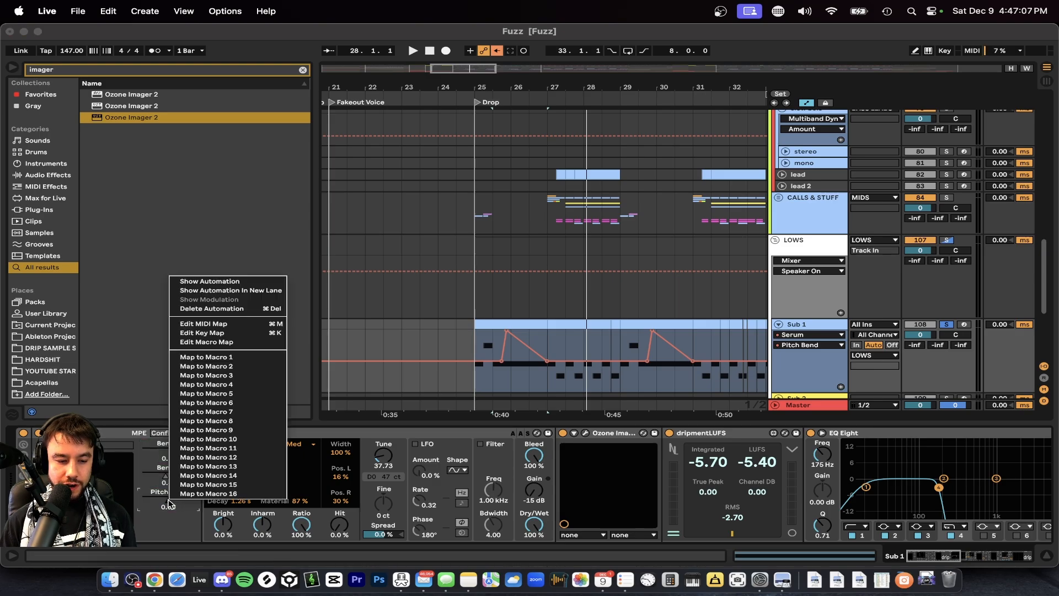
click(202, 285)
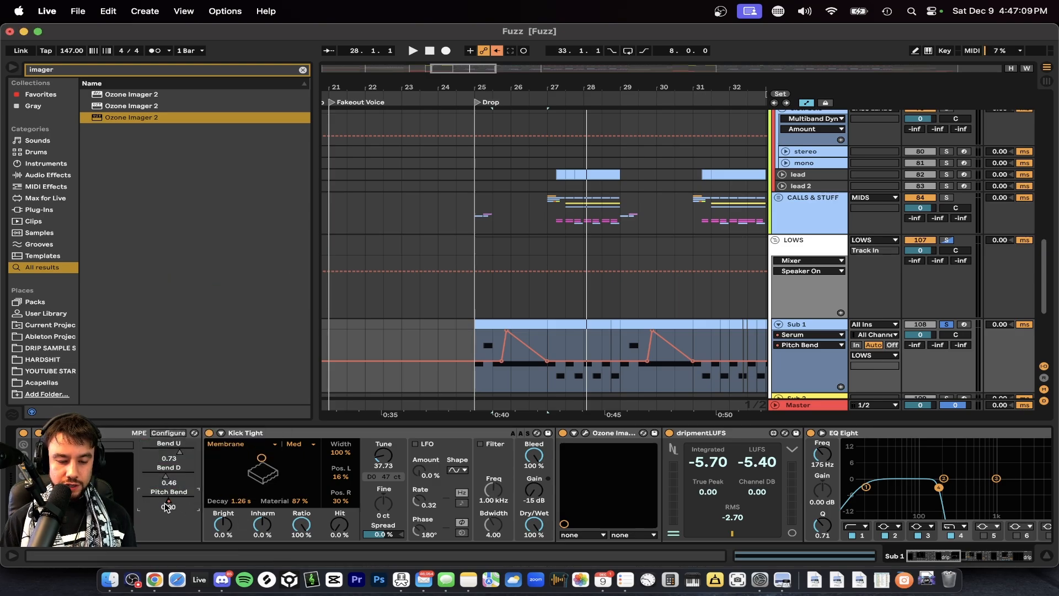
scroll(487, 352, up, 4)
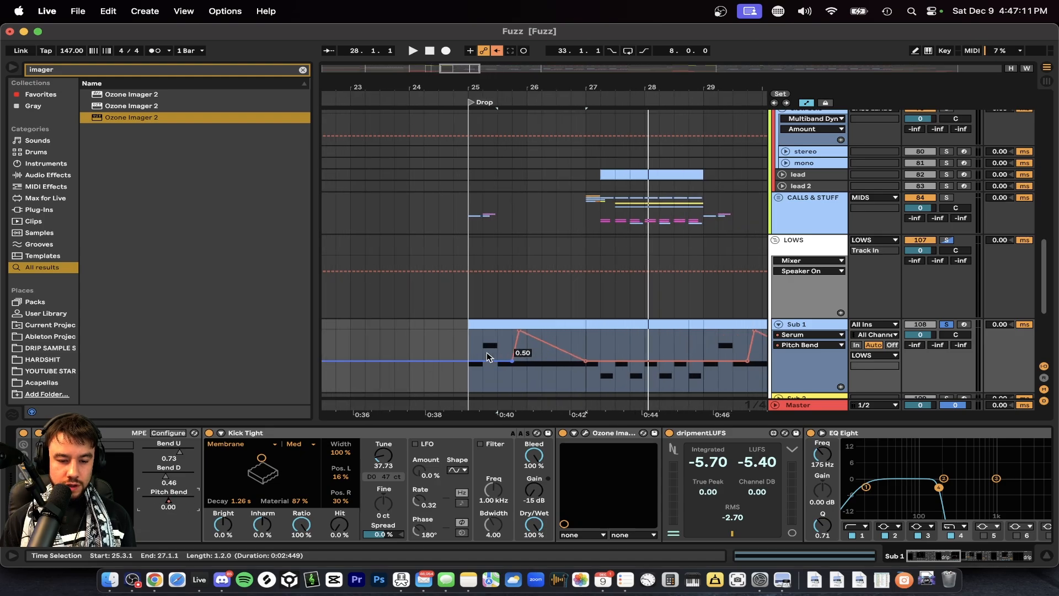
scroll(491, 353, down, 2)
scroll(494, 355, up, 2)
scroll(538, 353, up, 3)
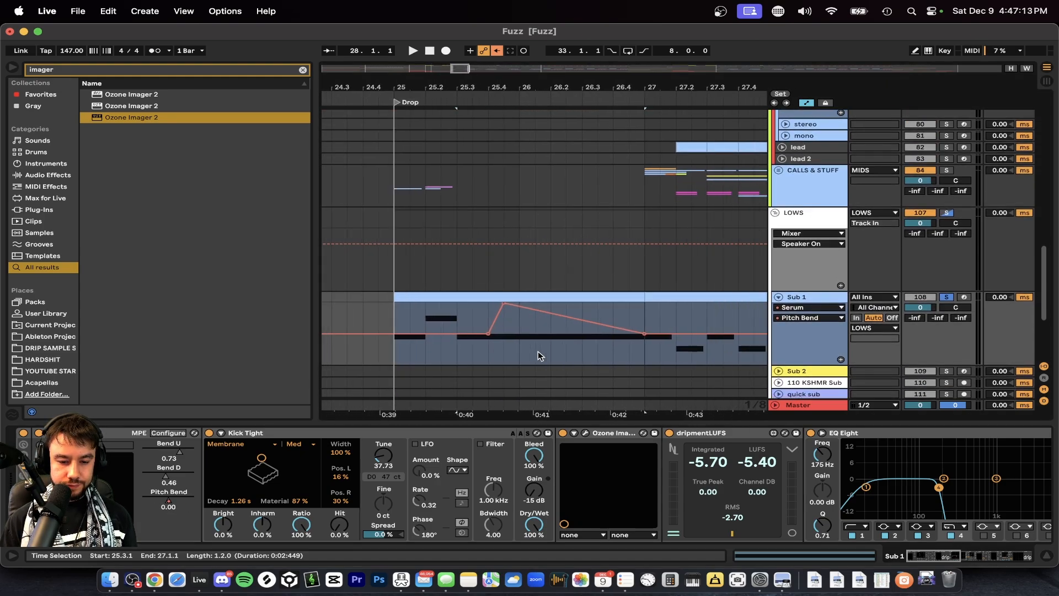
Play Sub 1's pitch bend from 25.3.1 and select the span from 25.3.1 to 25.4.1 before the bend.
click(455, 356)
key(space)
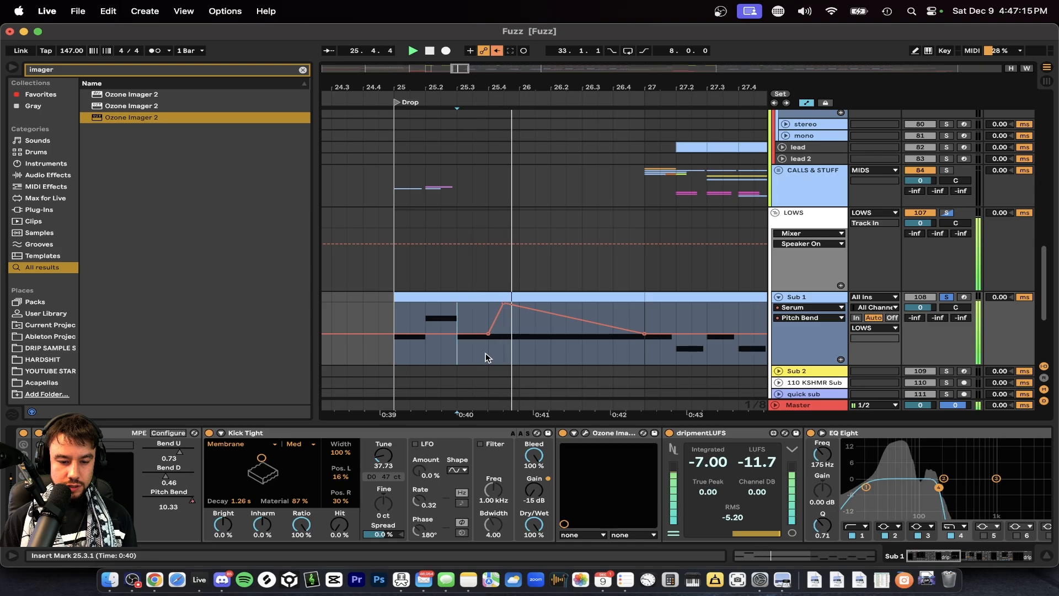
drag(465, 350, 481, 354)
scroll(487, 354, right, 2)
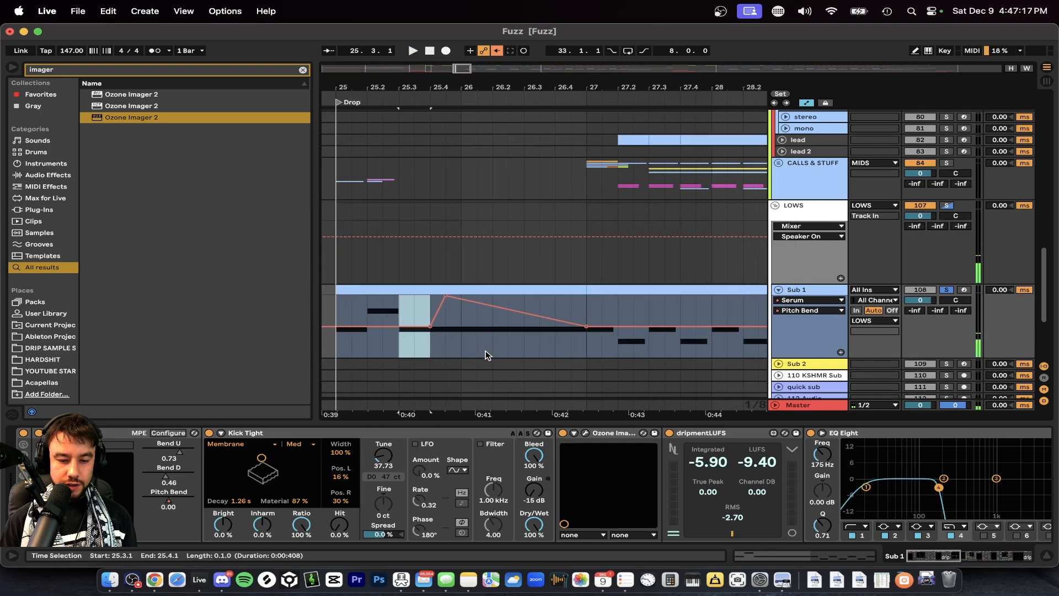
Play Sub 1 from 25.3.1 through its first pitch bend and into the short notes of bar 27.
mouse_move(441, 296)
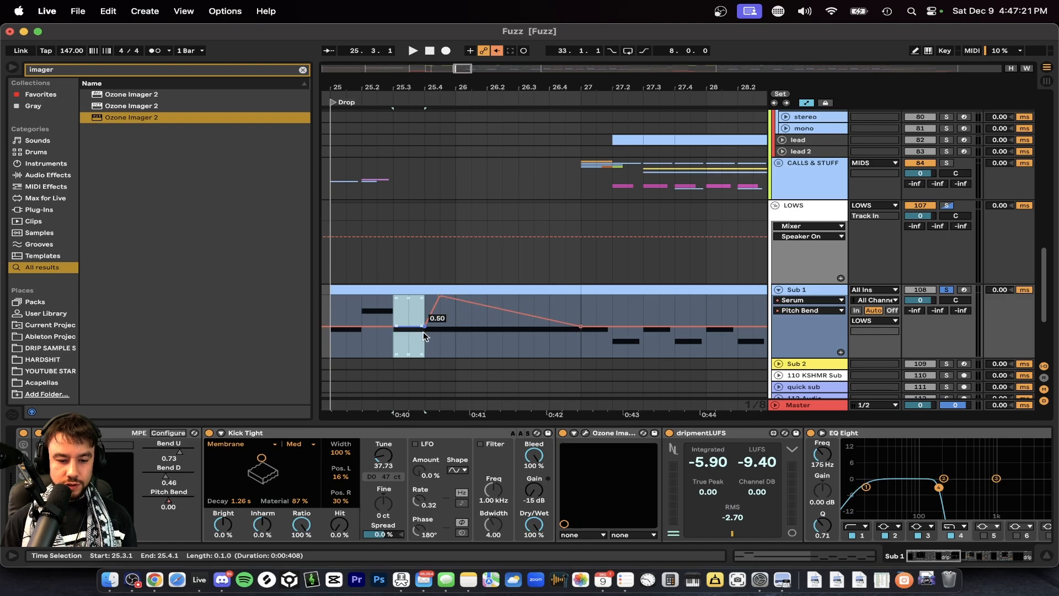
key(space)
scroll(525, 338, down, 3)
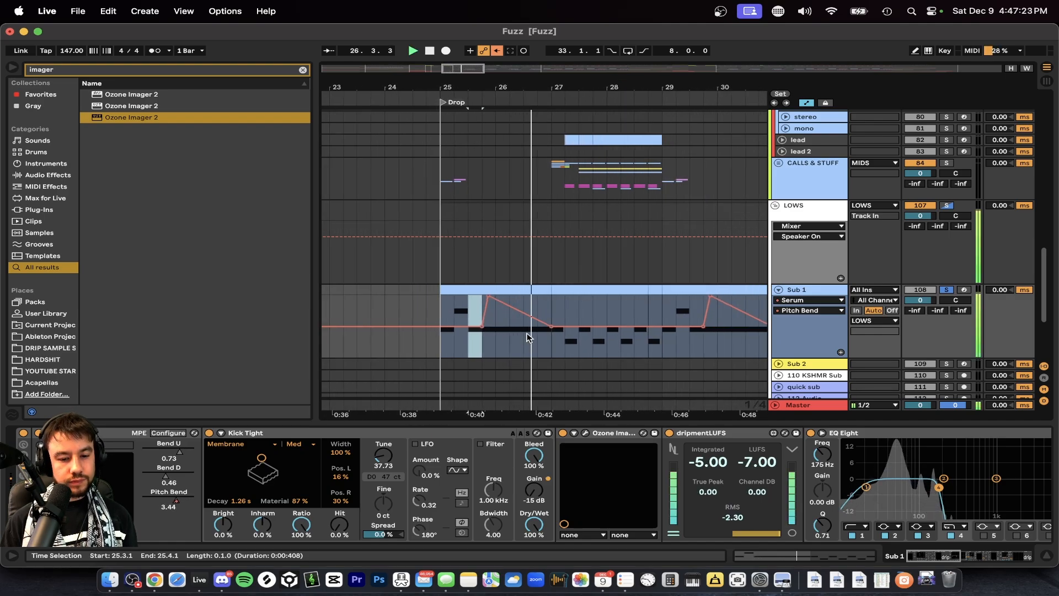
scroll(526, 338, down, 3)
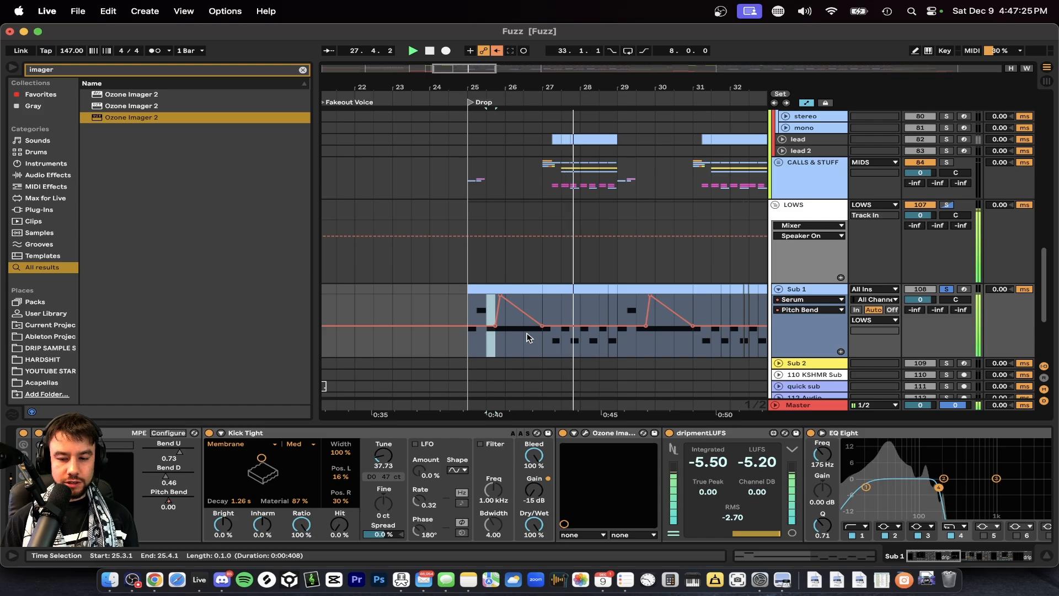
key(space)
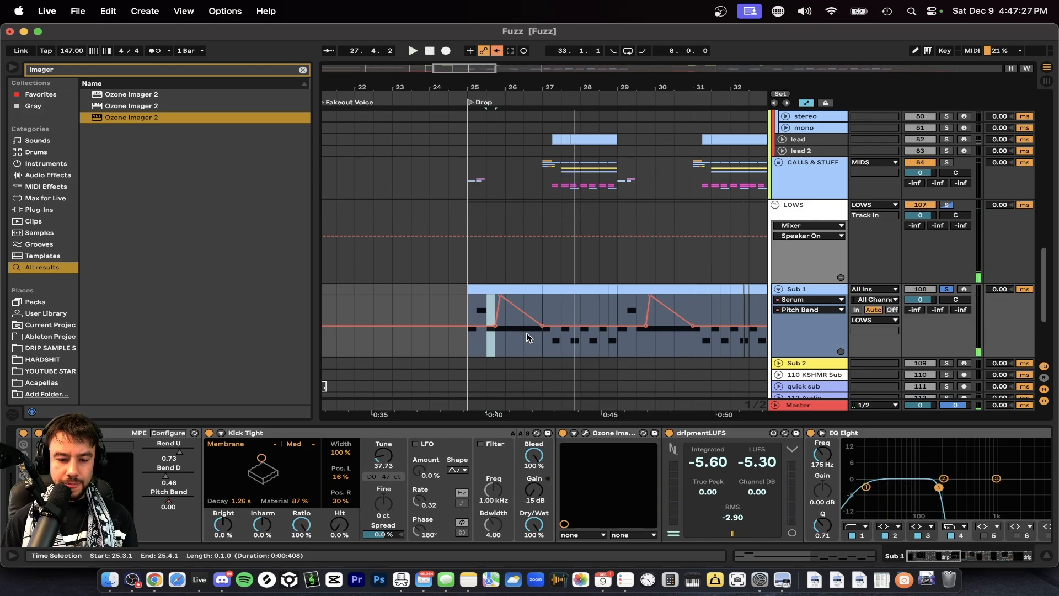
Solo the FAST BOIS group alongside the already soloed Sub 1 track.
scroll(527, 337, up, 3)
scroll(647, 285, up, 1)
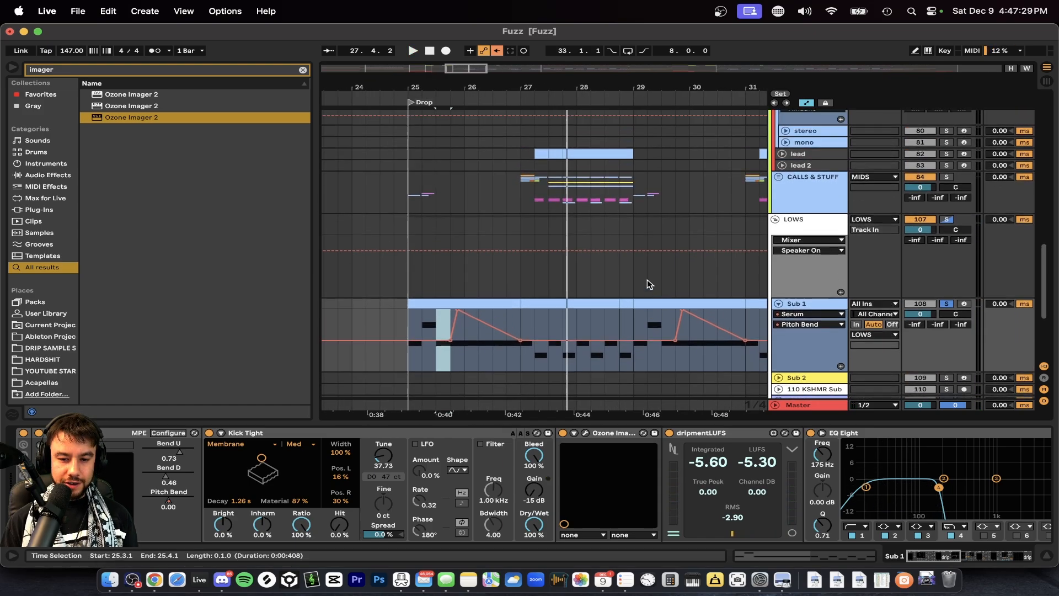
scroll(647, 284, up, 6)
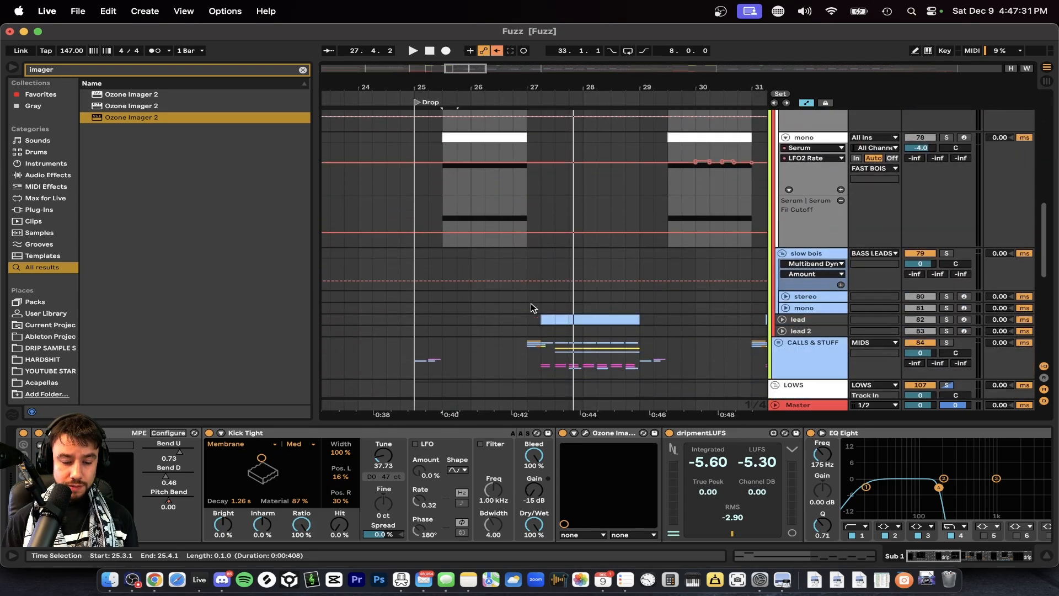
scroll(530, 303, down, 5)
scroll(489, 341, up, 10)
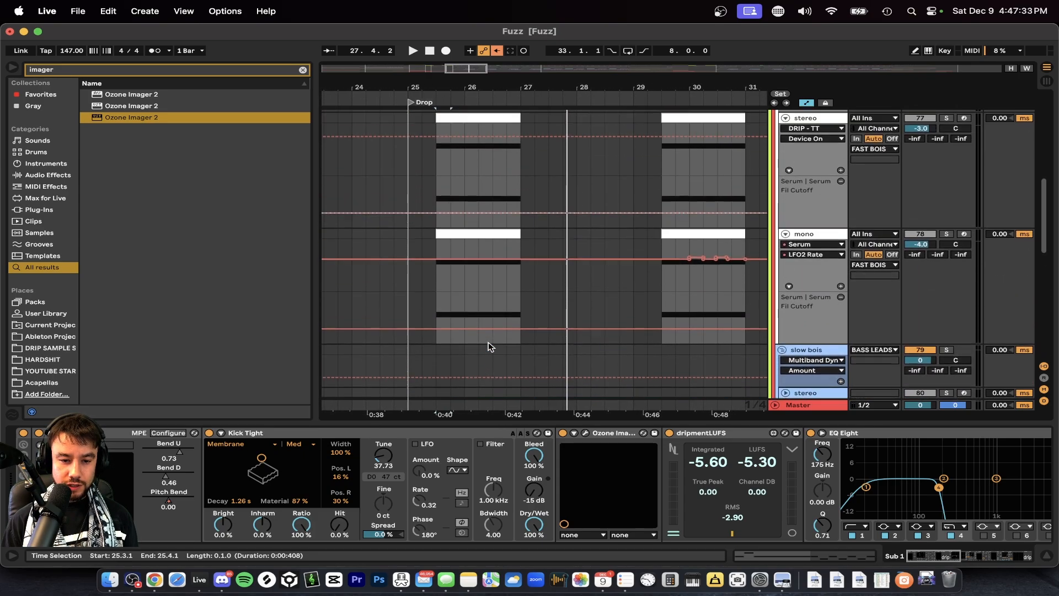
scroll(461, 204, up, 3)
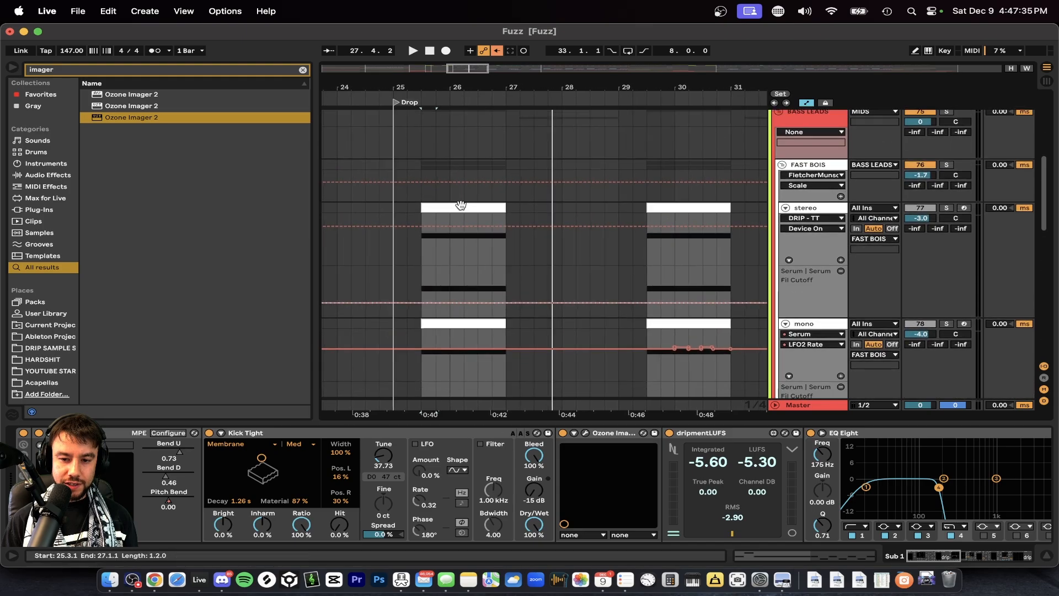
scroll(462, 204, down, 2)
scroll(481, 260, up, 3)
scroll(481, 260, down, 2)
scroll(481, 260, up, 3)
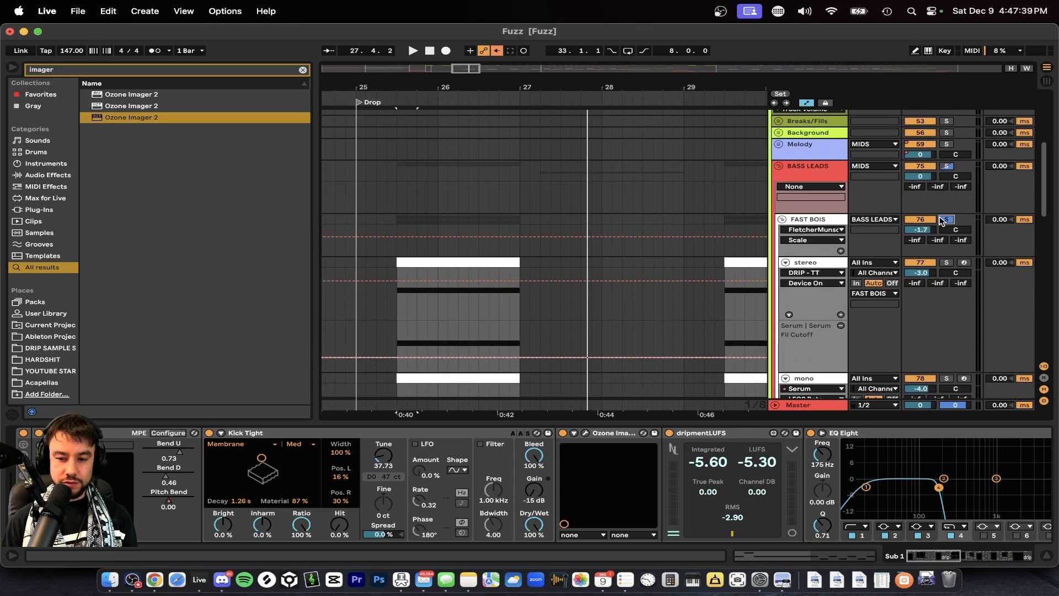
Play the drop from 25.3.1 to bar 29 with FAST BOIS and Sub 1 soloed, and hide the device chain.
scroll(436, 248, down, 5)
click(441, 294)
key(space)
scroll(434, 317, down, 5)
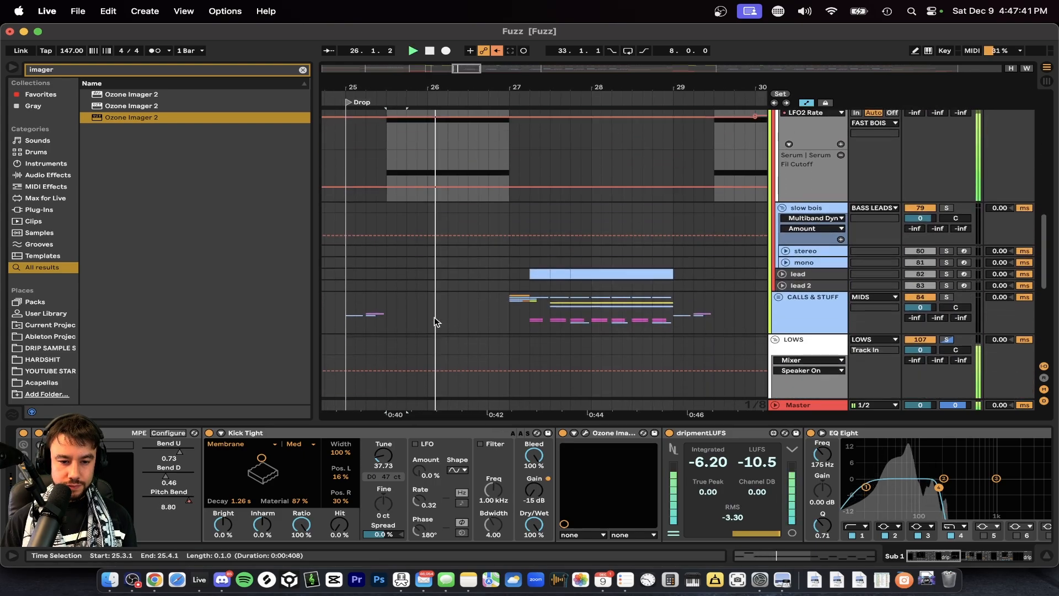
scroll(435, 317, down, 5)
scroll(434, 317, down, 3)
scroll(534, 268, up, 2)
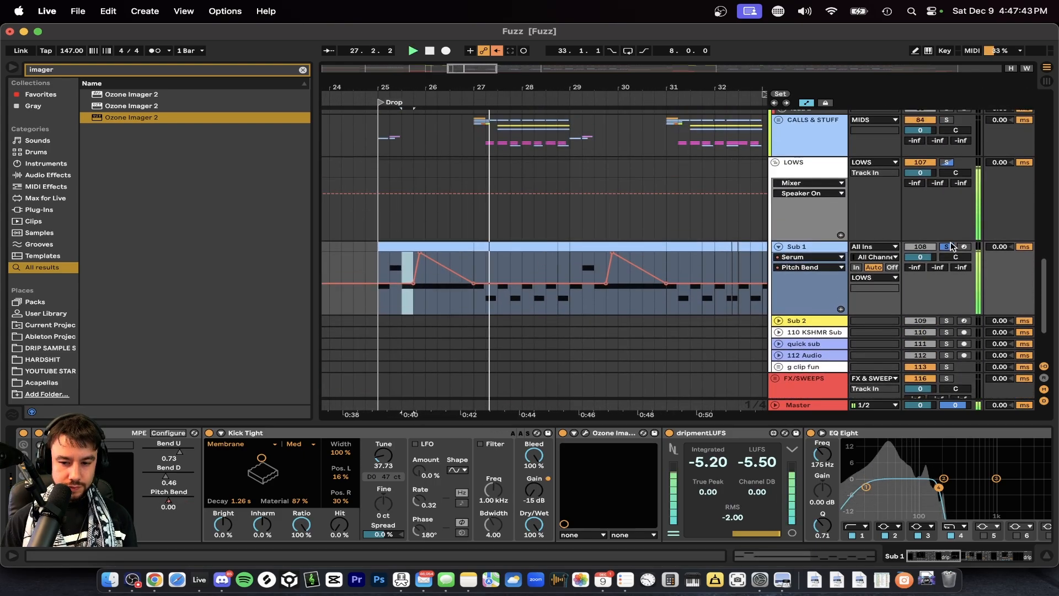
scroll(561, 338, up, 1)
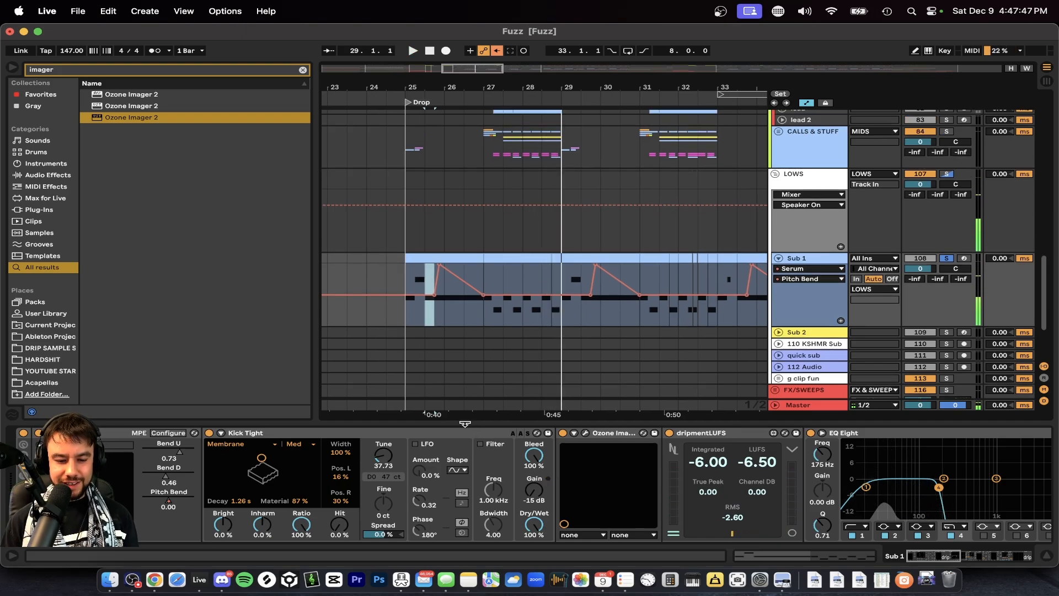
click(585, 422)
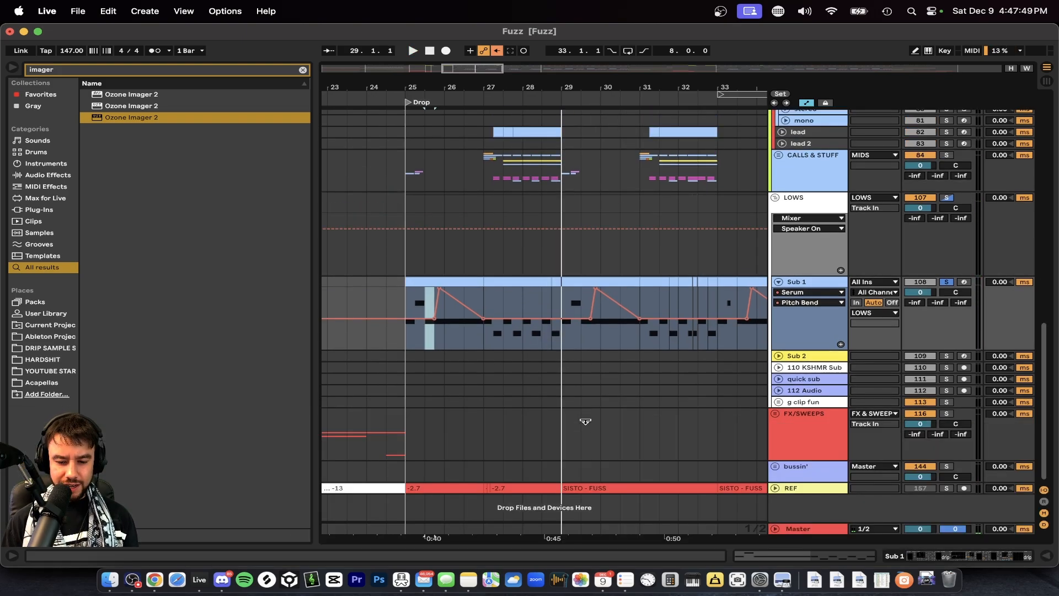